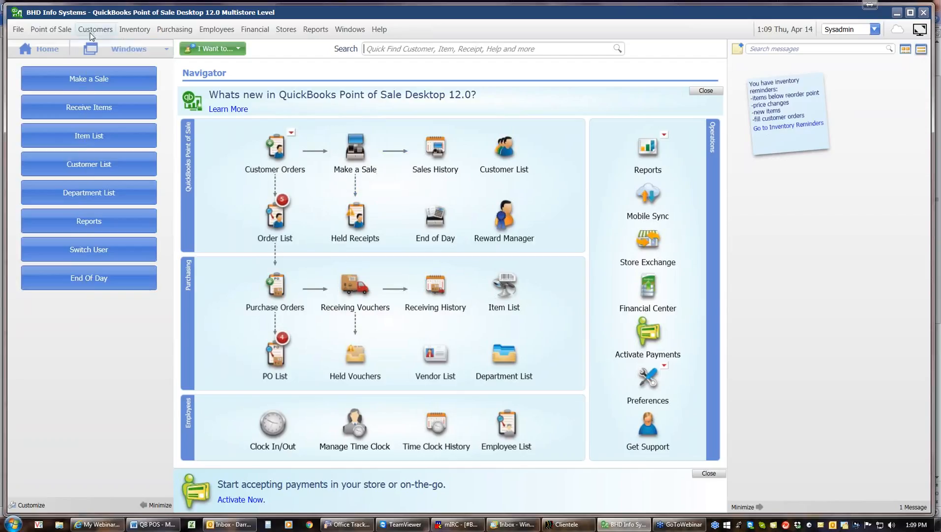
Step: Glance at the Point of Sale menu, then start a blank sales receipt from Make a Sale
{"action": "left_click", "coordinate": [48, 31]}
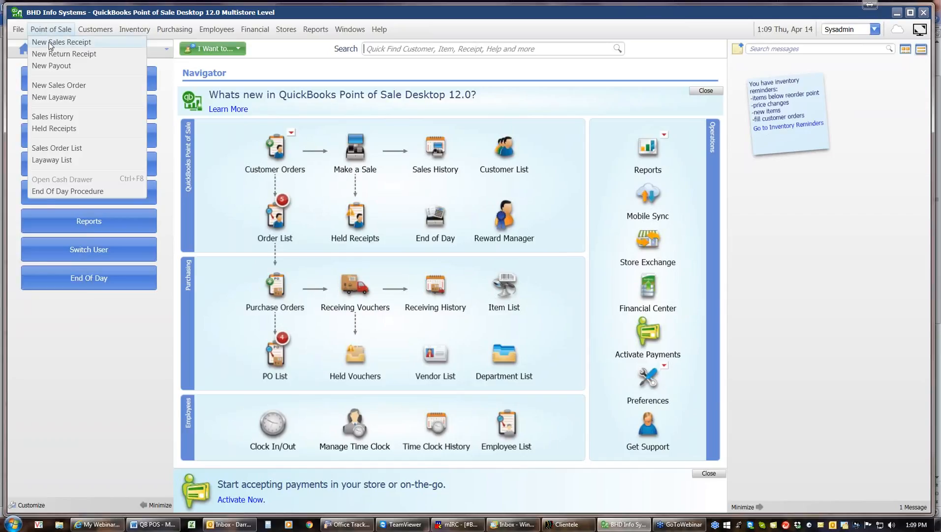
{"action": "left_click", "coordinate": [74, 329]}
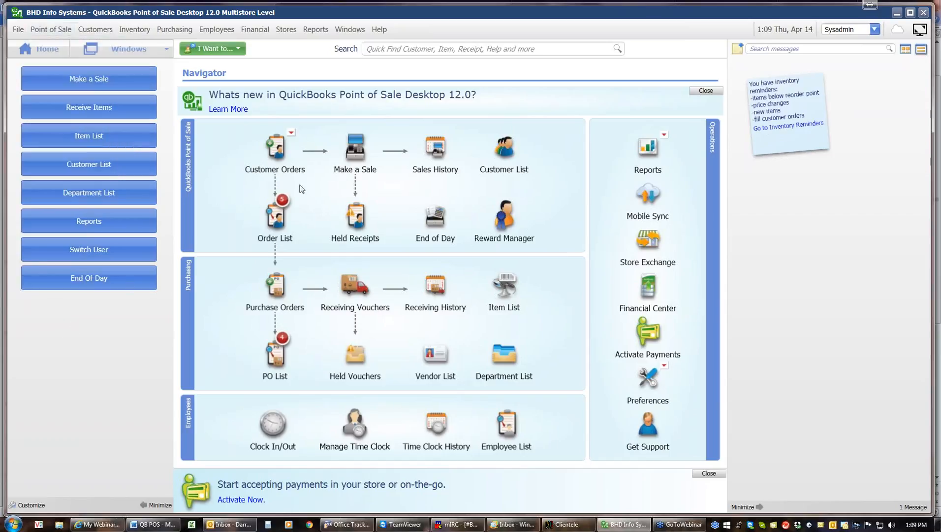
{"action": "left_click", "coordinate": [356, 150]}
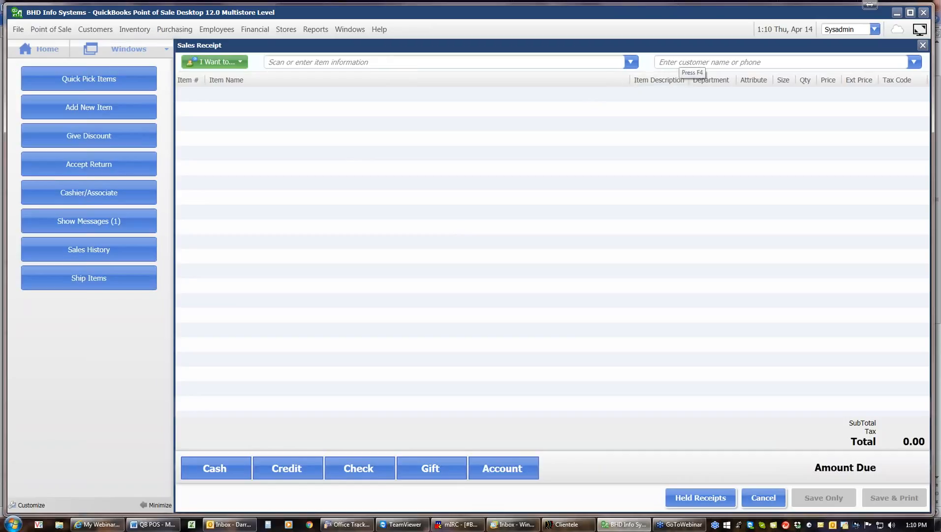
{"action": "left_click", "coordinate": [679, 63]}
{"action": "left_click", "coordinate": [432, 65]}
Step: Browse the full item list, then search 'swe' to find Sweater & Slacks, Blue, $90.00
{"action": "left_click", "coordinate": [631, 62]}
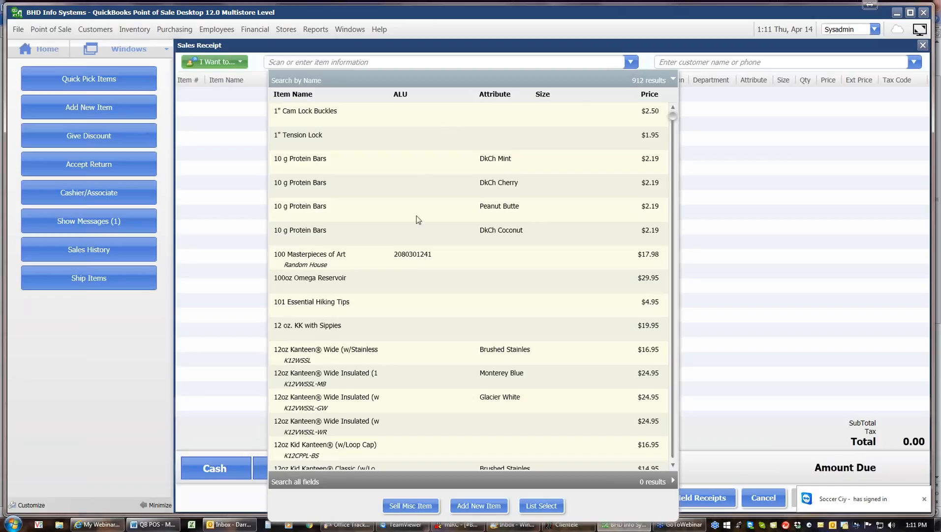
{"action": "left_click", "coordinate": [674, 449]}
{"action": "left_click", "coordinate": [673, 448]}
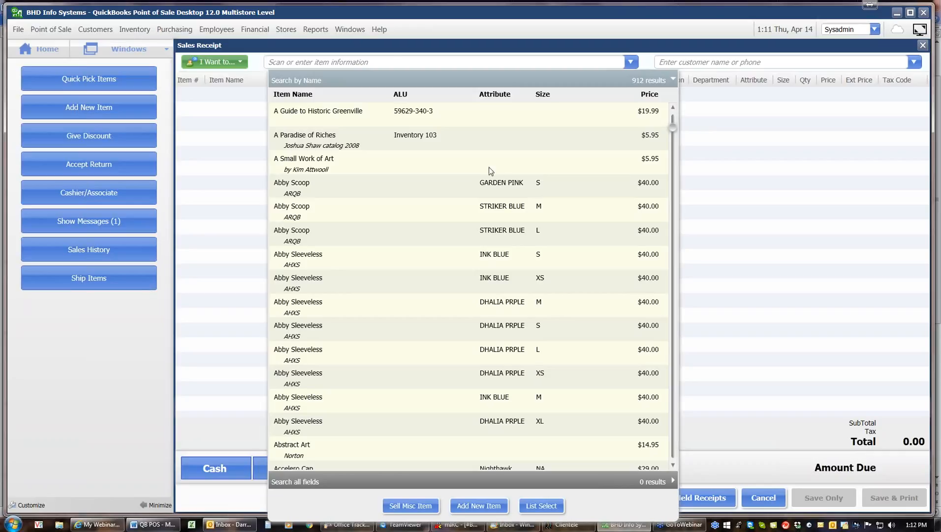
{"action": "left_click", "coordinate": [385, 59]}
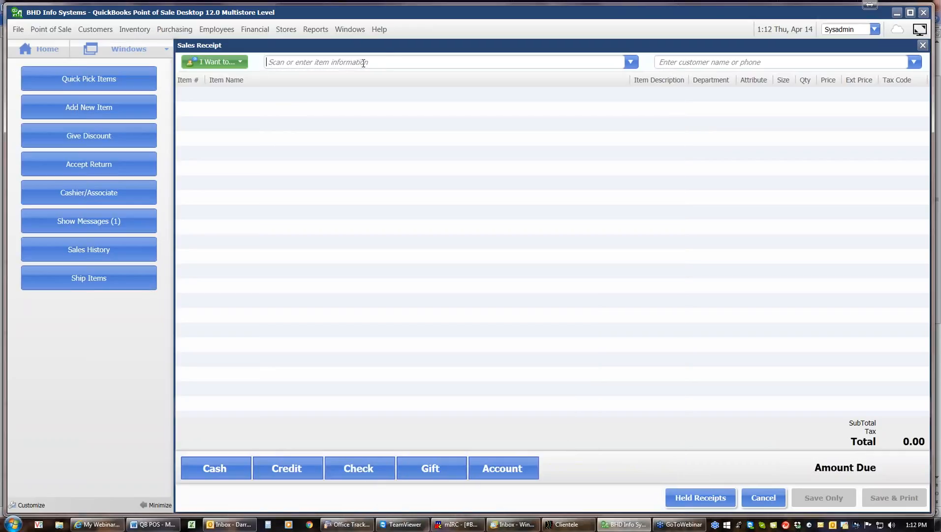
{"action": "type", "text": "swe"}
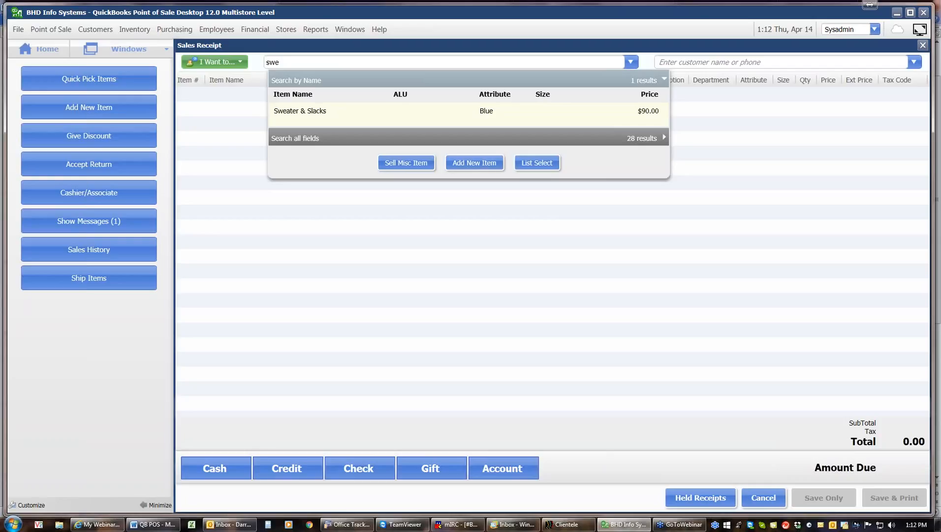
Step: Add the Sweater & Slacks kit despite insufficient Casual Slacks stock, bringing the total to 97.20
{"action": "left_click", "coordinate": [321, 115]}
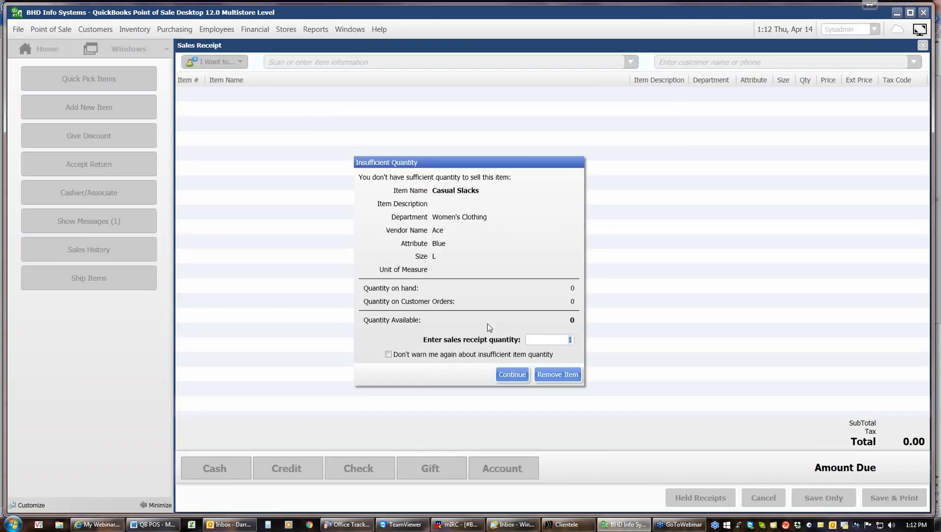
{"action": "left_click", "coordinate": [512, 375]}
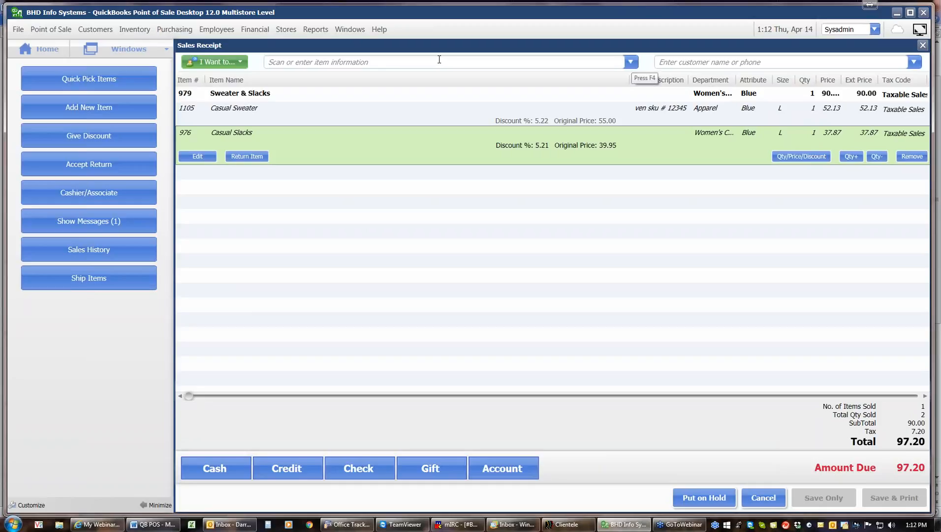
Step: Enter item number 545 to add Art Attack at 20.00, raising the total to 118.80
{"action": "type", "text": "545"}
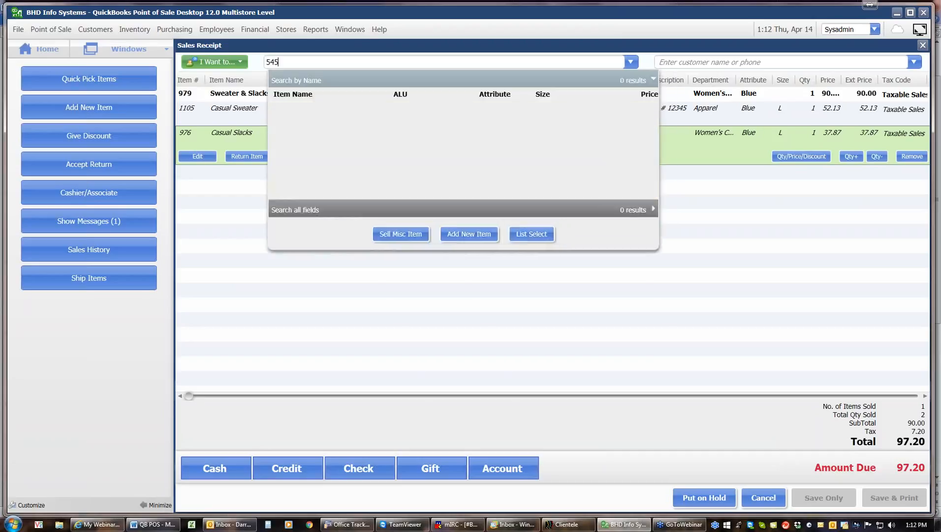
{"action": "key", "text": "Return"}
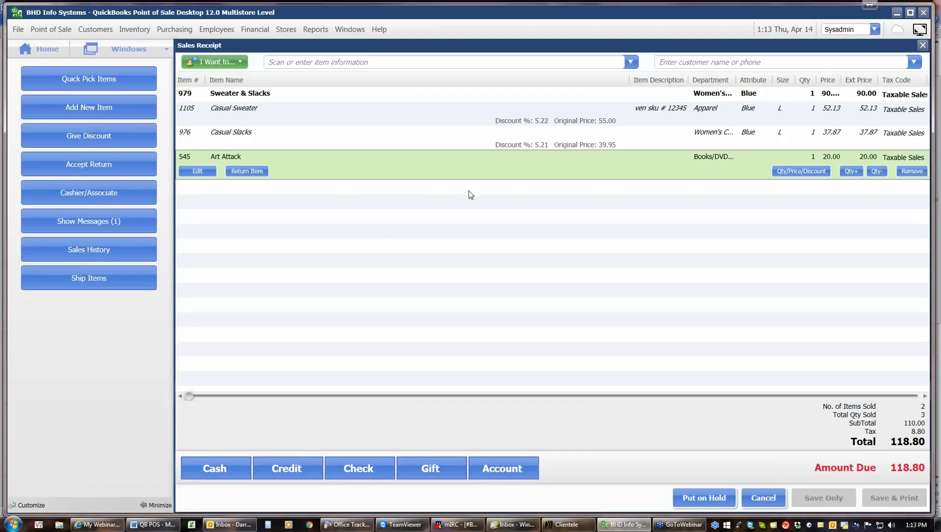
Step: Apply a 5.00 Coupon discount to Art Attack, lowering its price to 15.00
{"action": "left_click", "coordinate": [797, 172]}
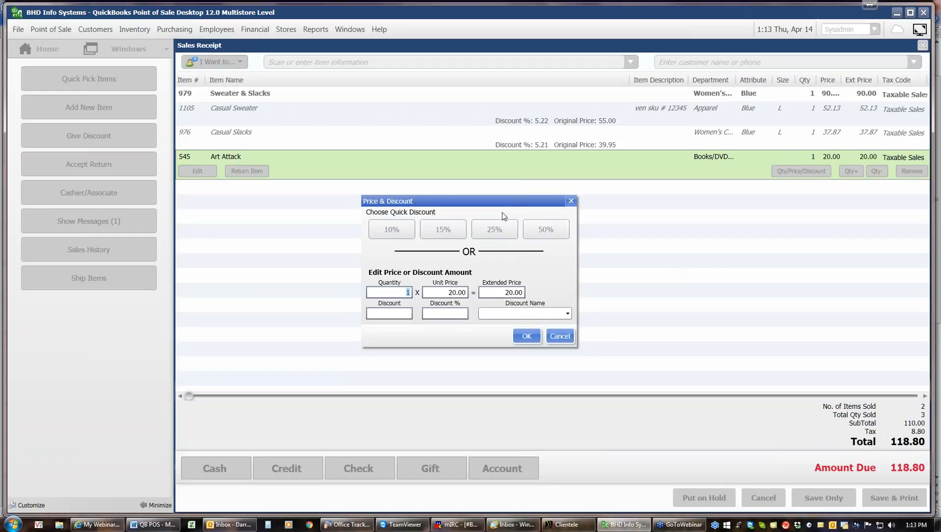
{"action": "left_click", "coordinate": [568, 315]}
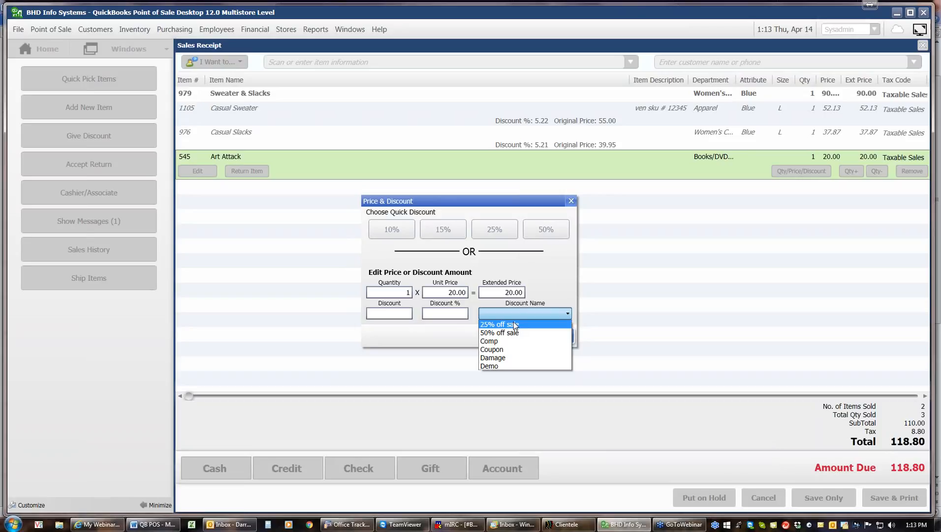
{"action": "left_click", "coordinate": [493, 351]}
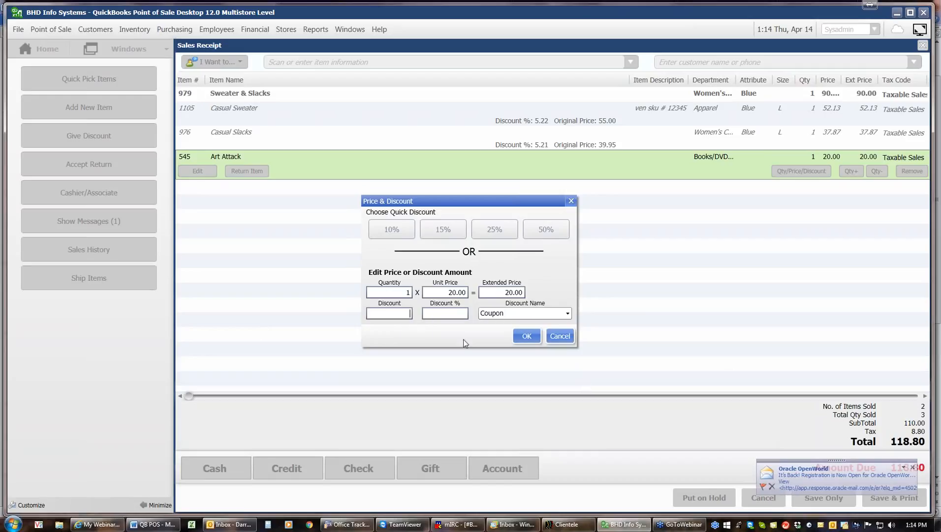
{"action": "type", "text": "5"}
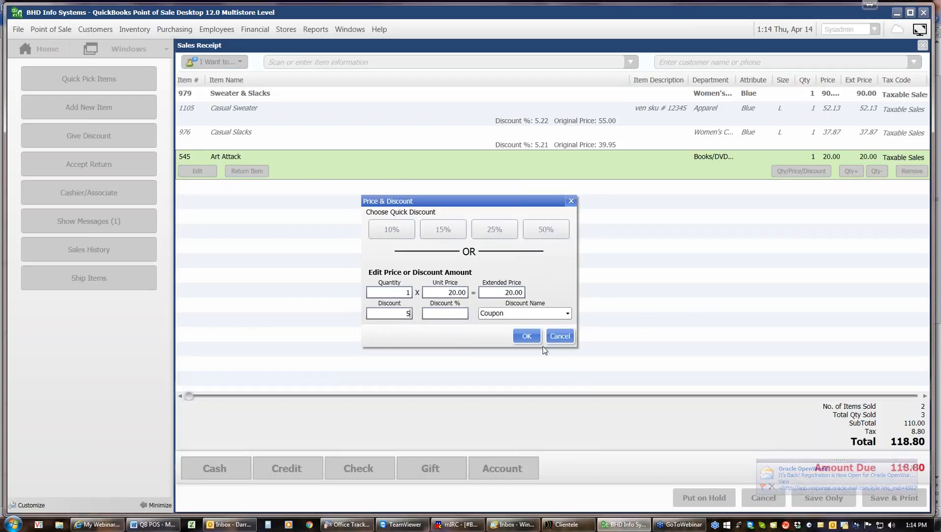
{"action": "left_click", "coordinate": [460, 318]}
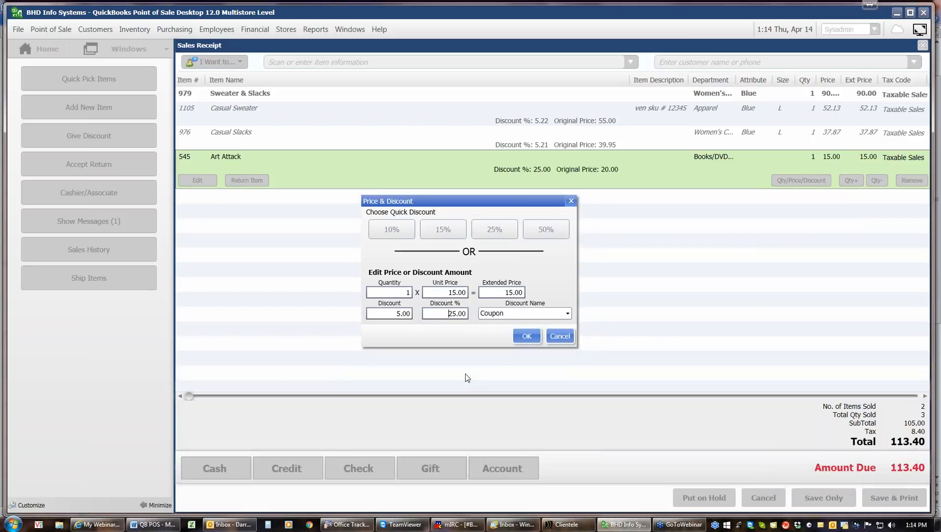
Step: Confirm the Coupon discount, leaving 113.40 due on the receipt
{"action": "left_click", "coordinate": [524, 336]}
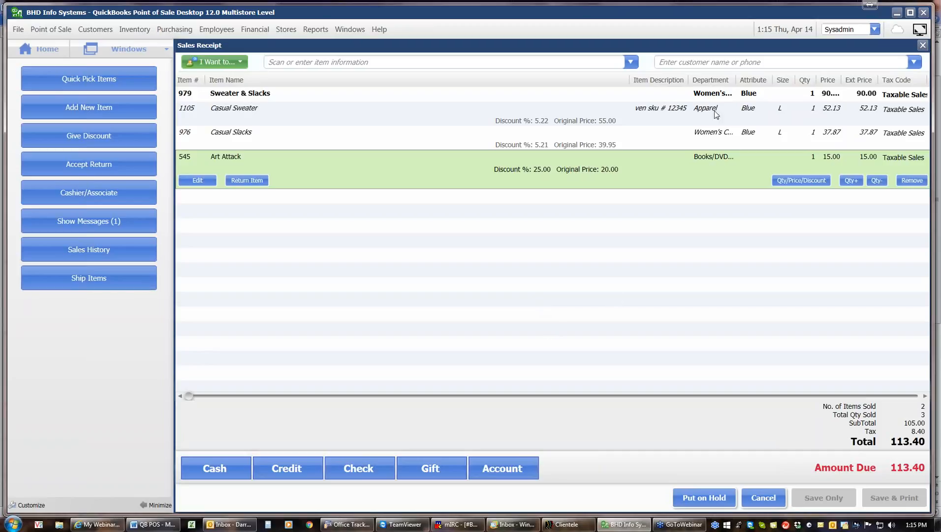
Step: Search the customer field by first letter and attach the matching existing customer to the receipt
{"action": "left_click", "coordinate": [687, 60]}
{"action": "type", "text": "f"}
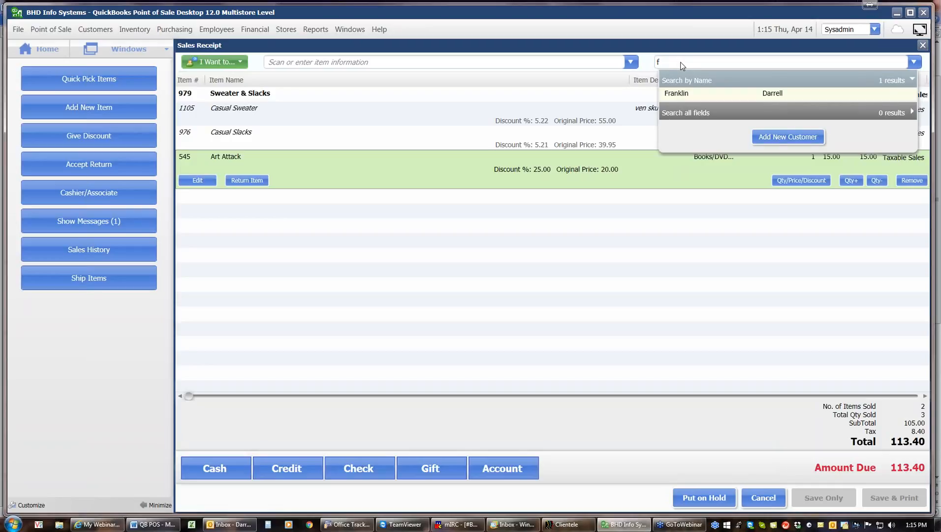
{"action": "left_click", "coordinate": [678, 93]}
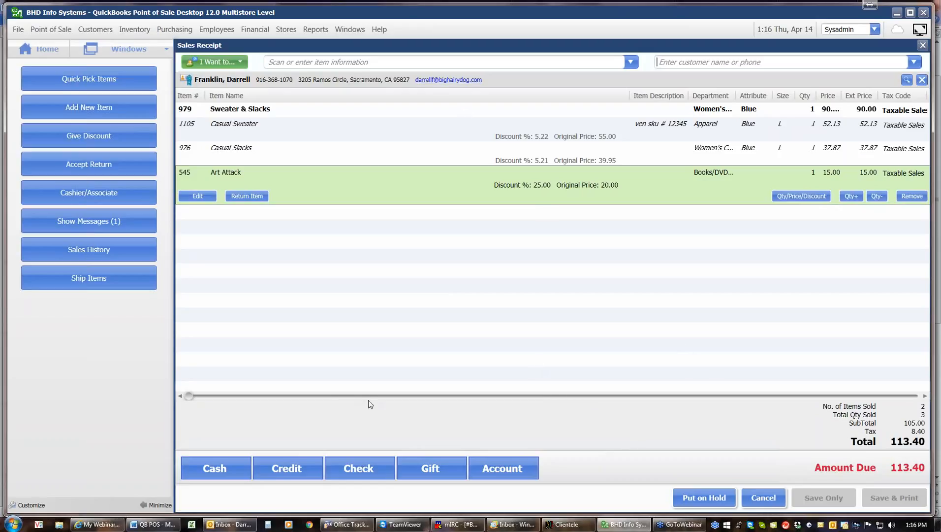
Step: Pay the 113.40 with a Visa credit card, then save the receipt and preview its printout
{"action": "left_click", "coordinate": [292, 473]}
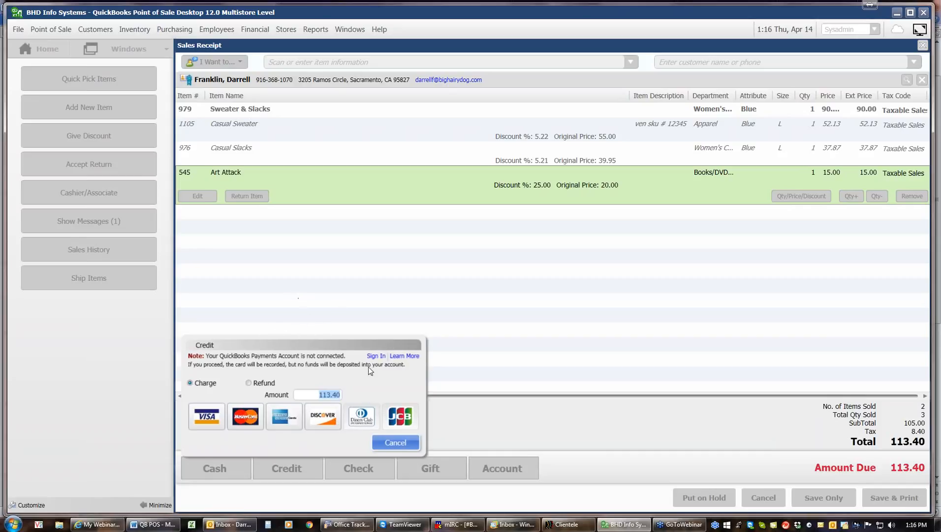
{"action": "left_click", "coordinate": [217, 422]}
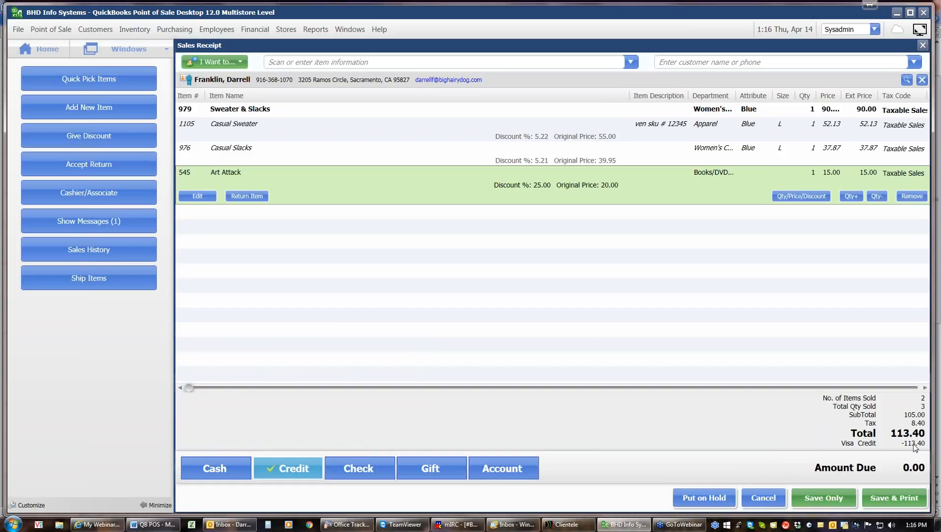
{"action": "left_click", "coordinate": [903, 504]}
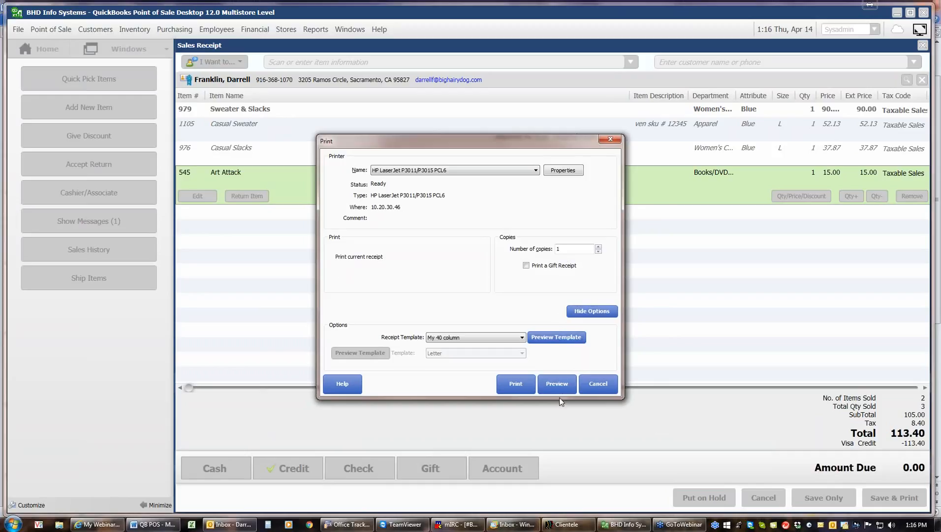
{"action": "left_click", "coordinate": [558, 387]}
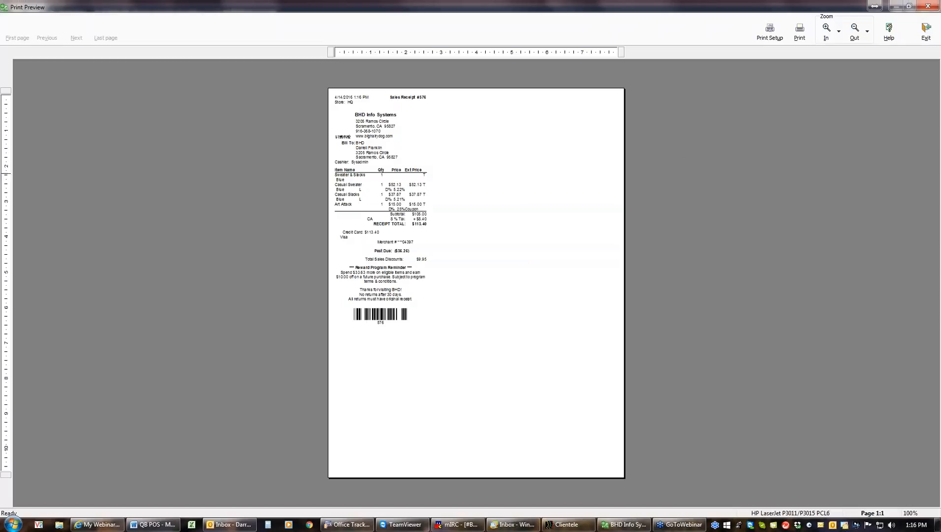
Step: Zoom the receipt #576 preview to 200%, scroll through it, then exit to a fresh receipt
{"action": "left_click", "coordinate": [828, 34]}
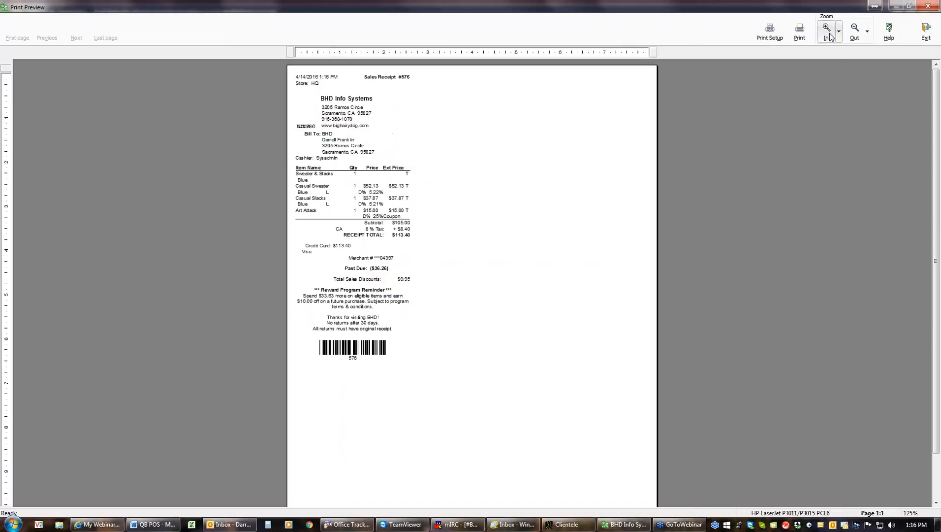
{"action": "left_click", "coordinate": [829, 35]}
{"action": "left_click", "coordinate": [830, 36]}
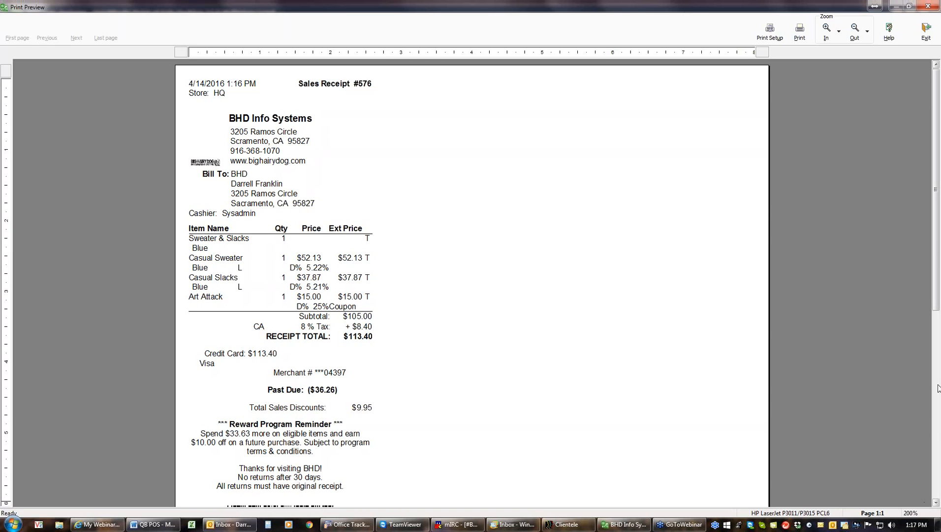
{"action": "left_click_drag", "start_coordinate": [935, 297], "coordinate": [937, 331]}
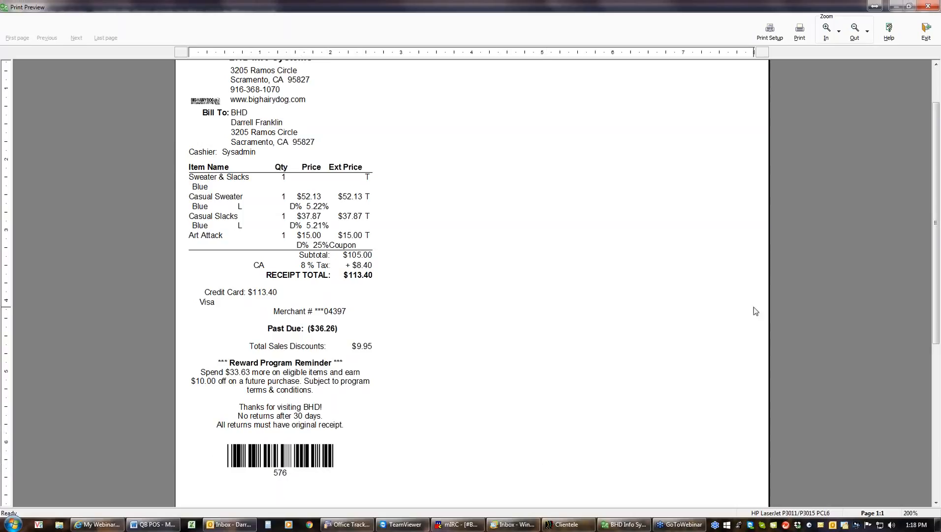
{"action": "left_click", "coordinate": [926, 32]}
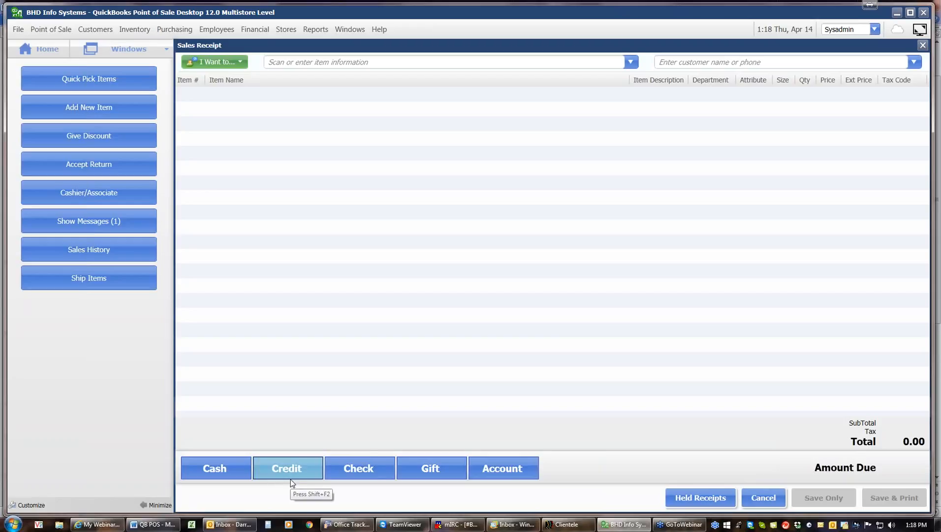
Step: Add Accelero Jacket Men's, Tungsten L, at quantity 3 despite only two in stock, totalling 450.36
{"action": "left_click", "coordinate": [631, 62]}
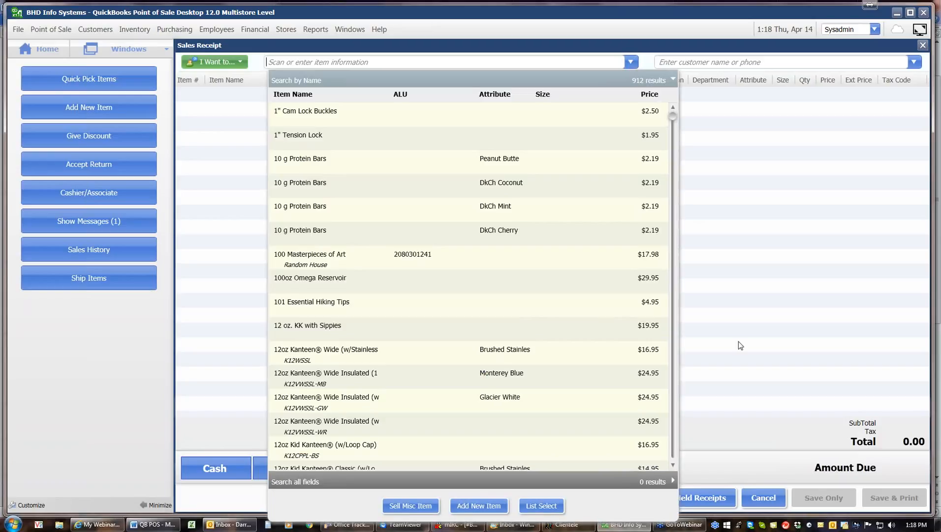
{"action": "left_click", "coordinate": [673, 445]}
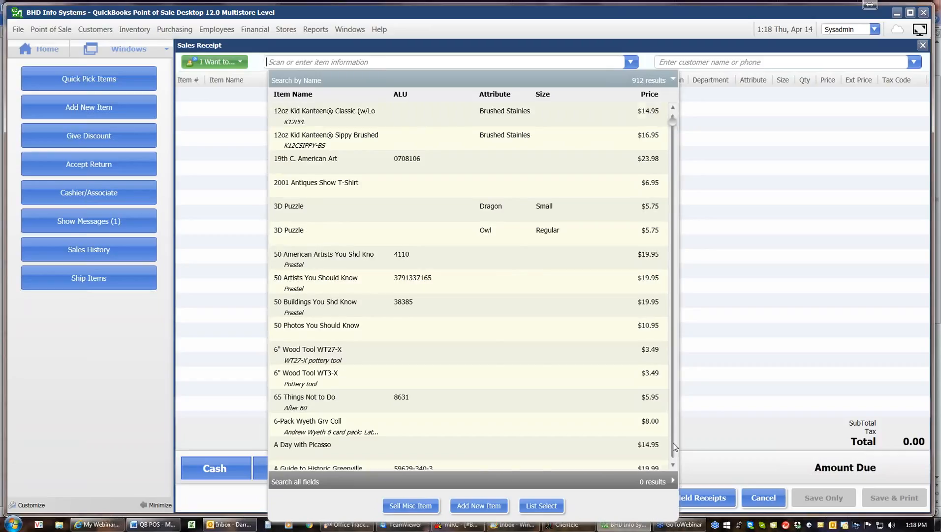
{"action": "left_click", "coordinate": [673, 446]}
{"action": "left_click", "coordinate": [673, 445]}
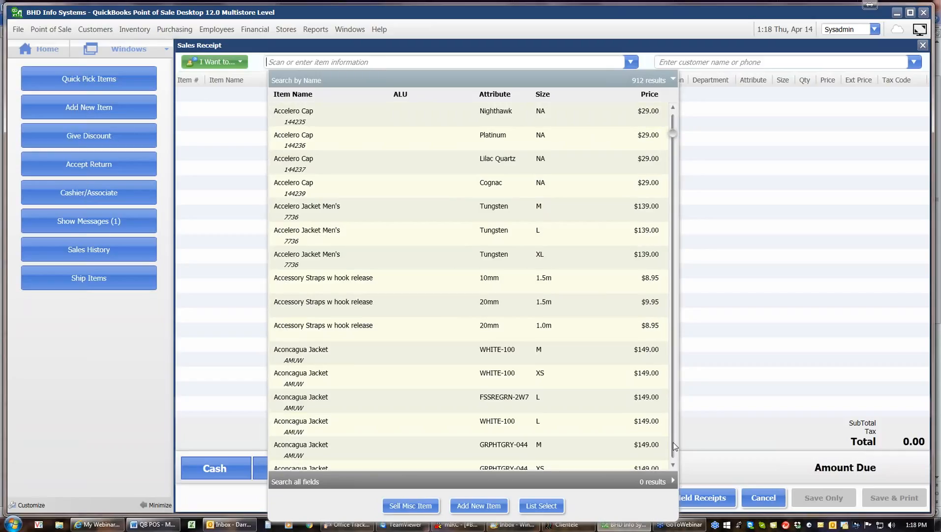
{"action": "left_click", "coordinate": [616, 237]}
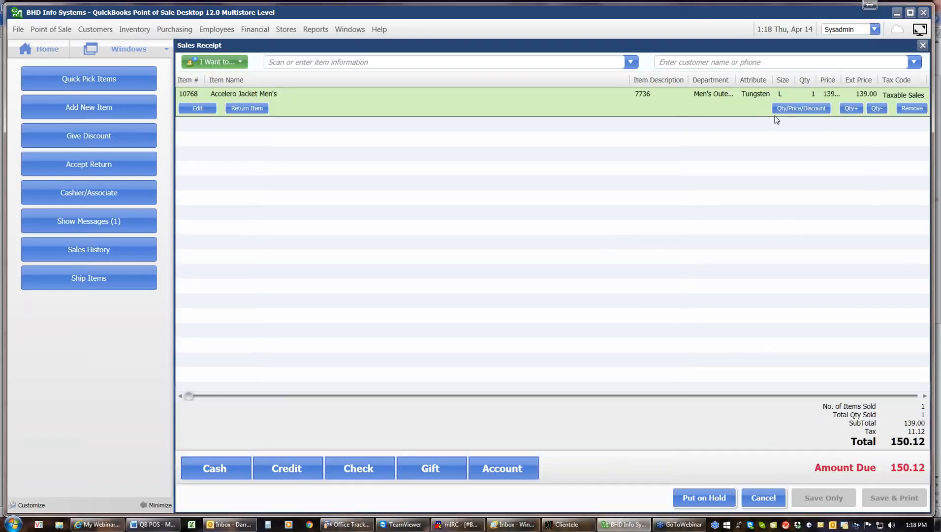
{"action": "left_click", "coordinate": [848, 109]}
{"action": "left_click", "coordinate": [848, 108]}
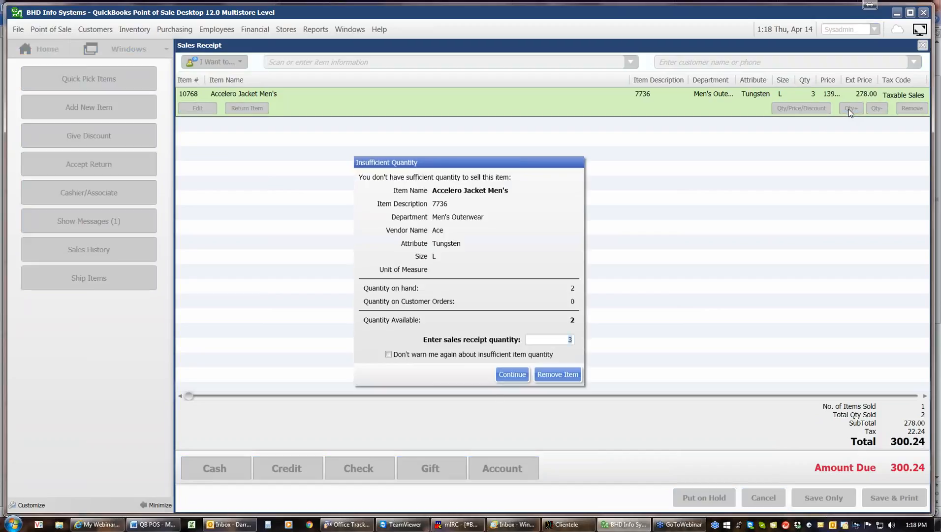
{"action": "left_click", "coordinate": [521, 377]}
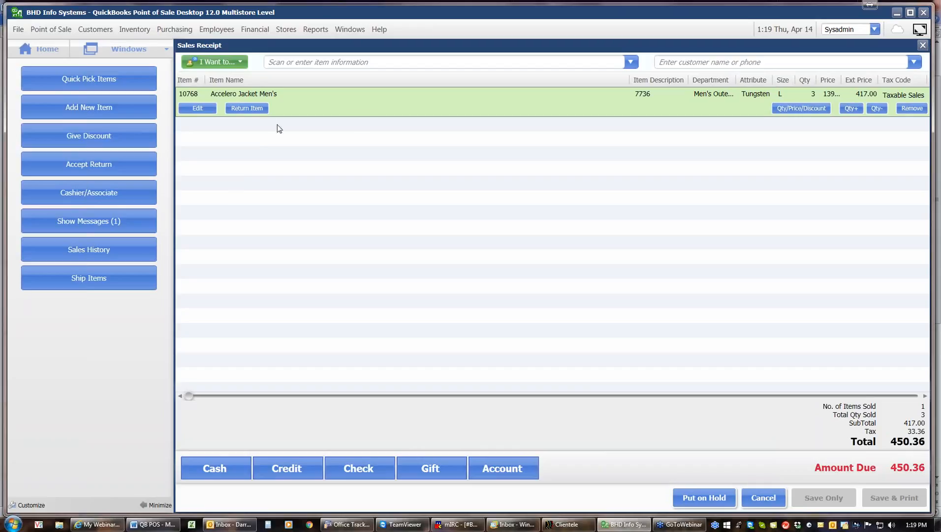
Step: Apply a fixed 50.00 discount amount to the sale, bringing the total to 396.36
{"action": "left_click", "coordinate": [124, 140]}
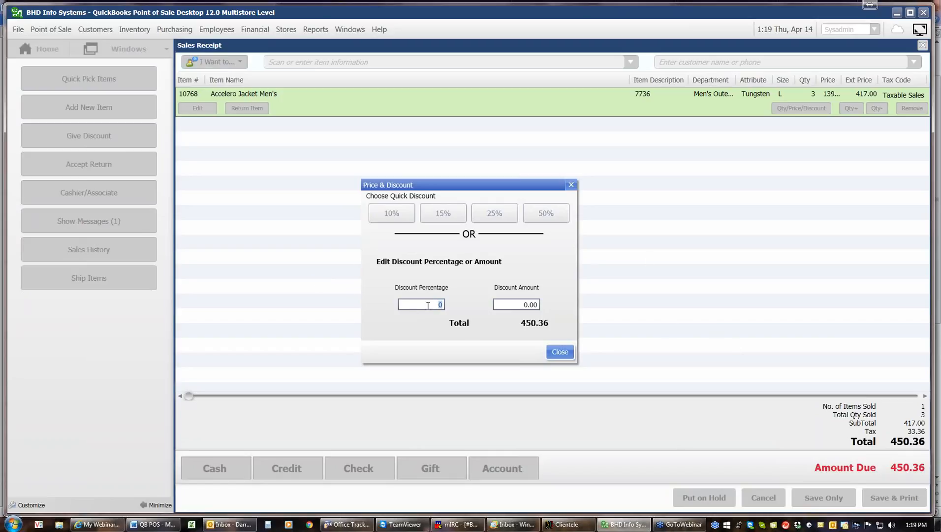
{"action": "left_click", "coordinate": [512, 303]}
{"action": "type", "text": "50"}
{"action": "left_click", "coordinate": [560, 354]}
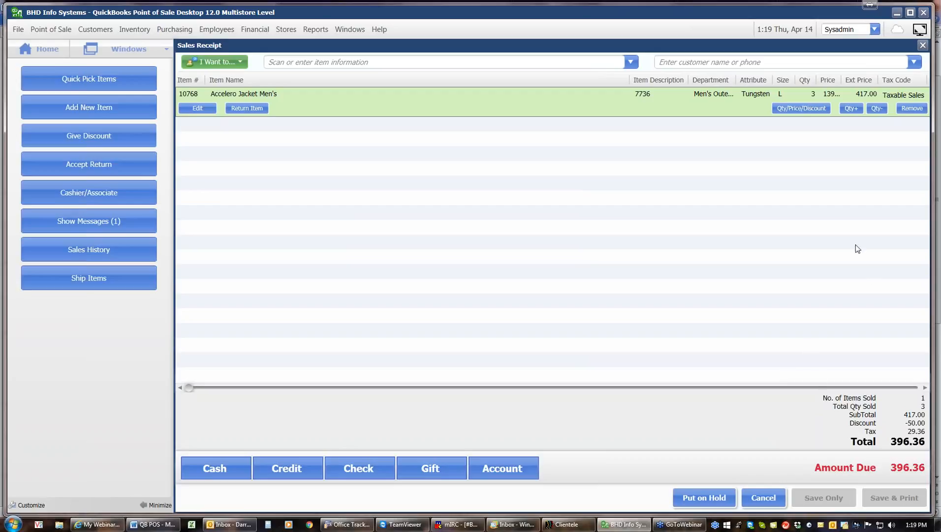
{"action": "left_click", "coordinate": [880, 61]}
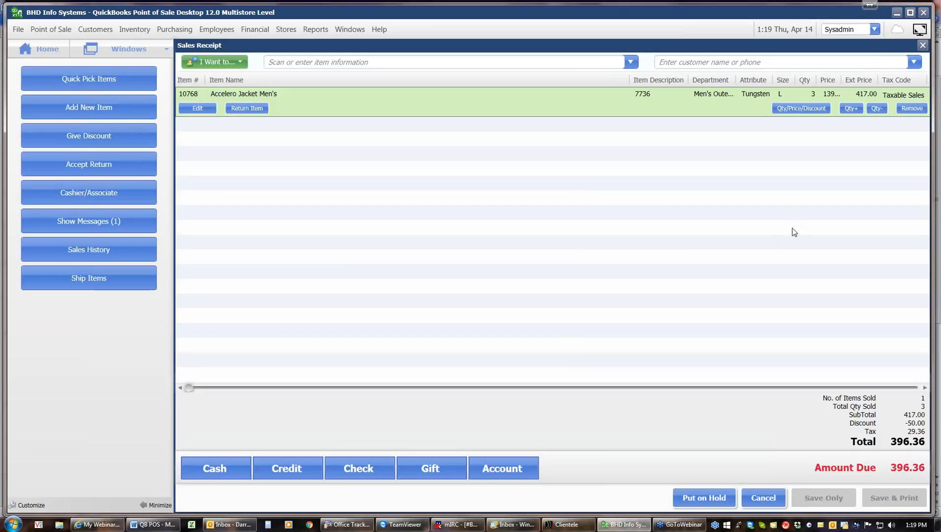
Step: Attach the matching existing customer to the receipt, then remove them again
{"action": "type", "text": "fr"}
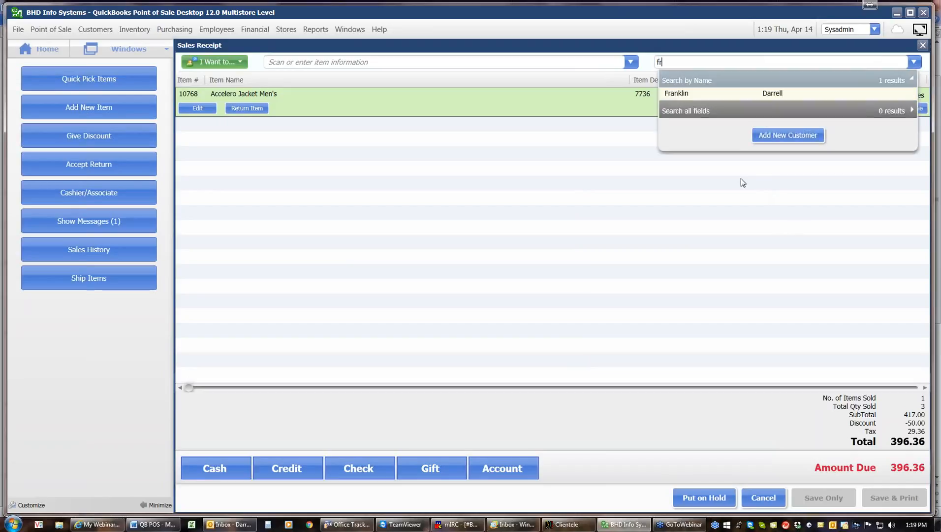
{"action": "left_click", "coordinate": [705, 95]}
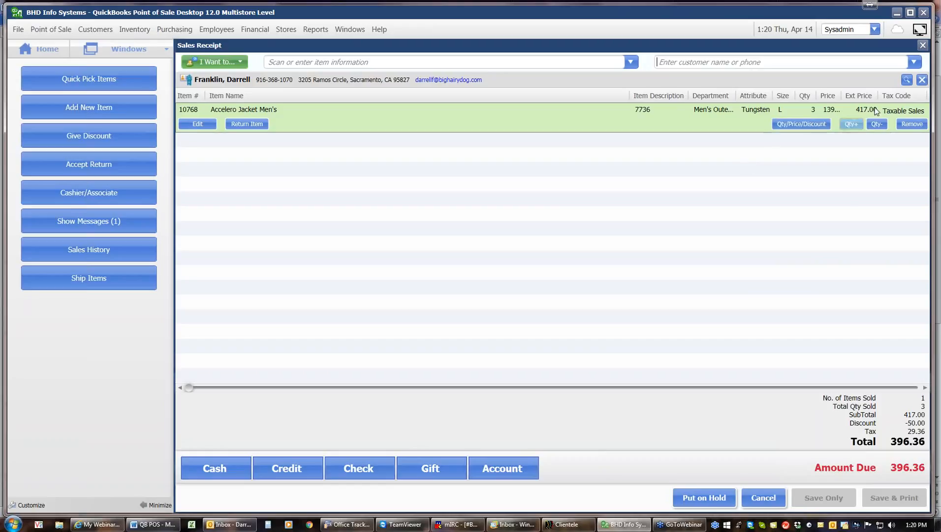
{"action": "left_click", "coordinate": [921, 80]}
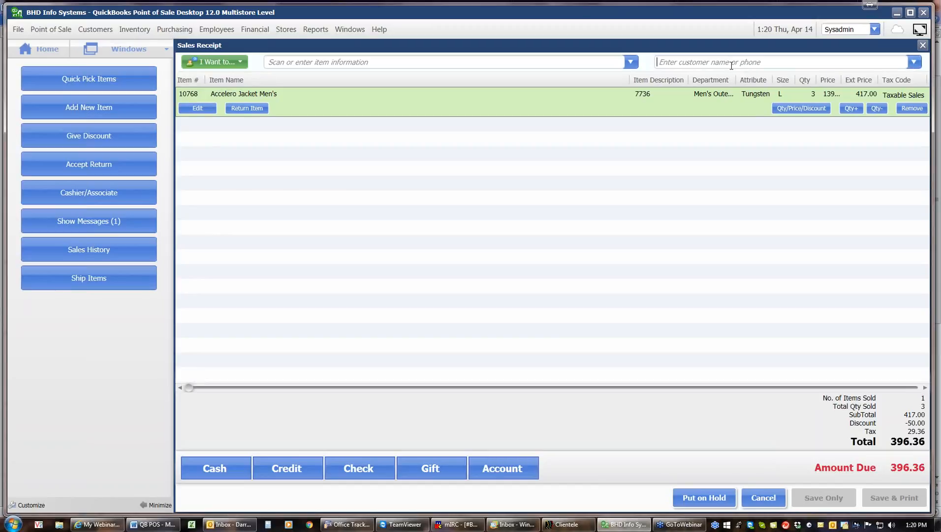
Step: Search for the new customer's surname, correcting its misspelled first letter; no match is found
{"action": "type", "text": "Cr"}
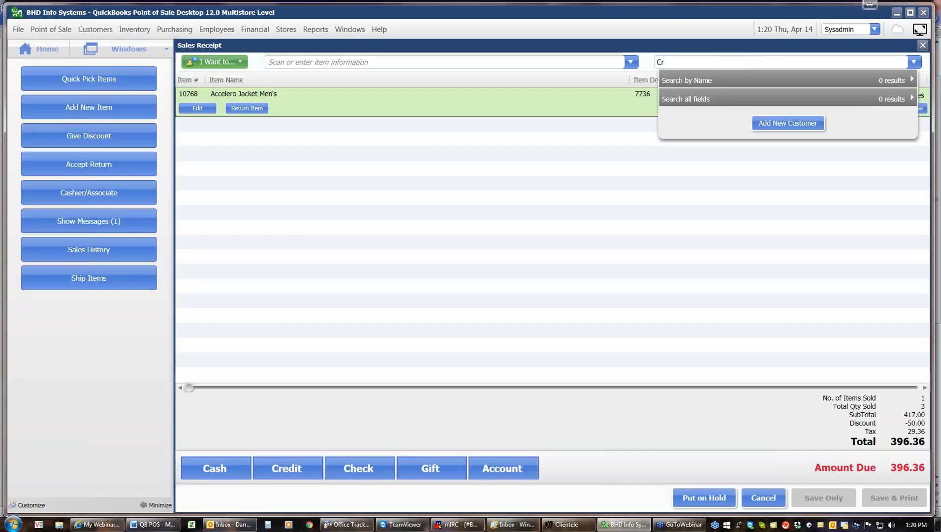
{"action": "type", "text": "t"}
{"action": "type", "text": "athet"}
{"action": "key", "text": "Left"}
{"action": "key", "text": "Left"}
{"action": "key", "text": "BackSpace"}
{"action": "type", "text": "K"}
{"action": "left_click", "coordinate": [671, 63]}
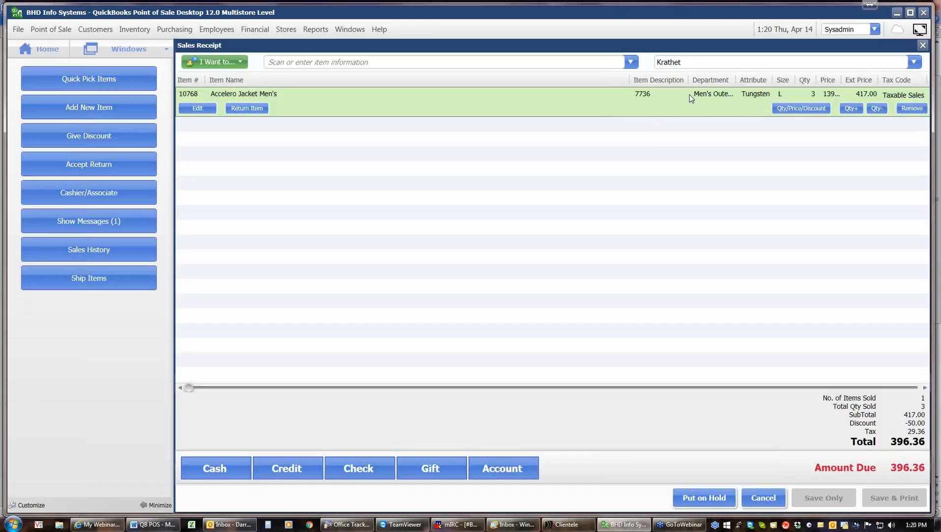
{"action": "type", "text": "c"}
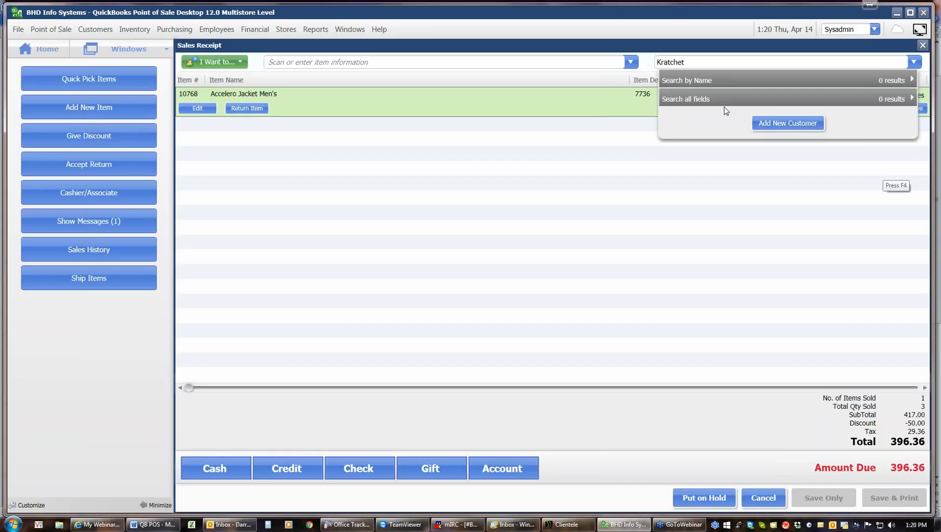
Step: Add the new customer with first name and phone number, save, and enroll them in Rewards
{"action": "left_click", "coordinate": [793, 124]}
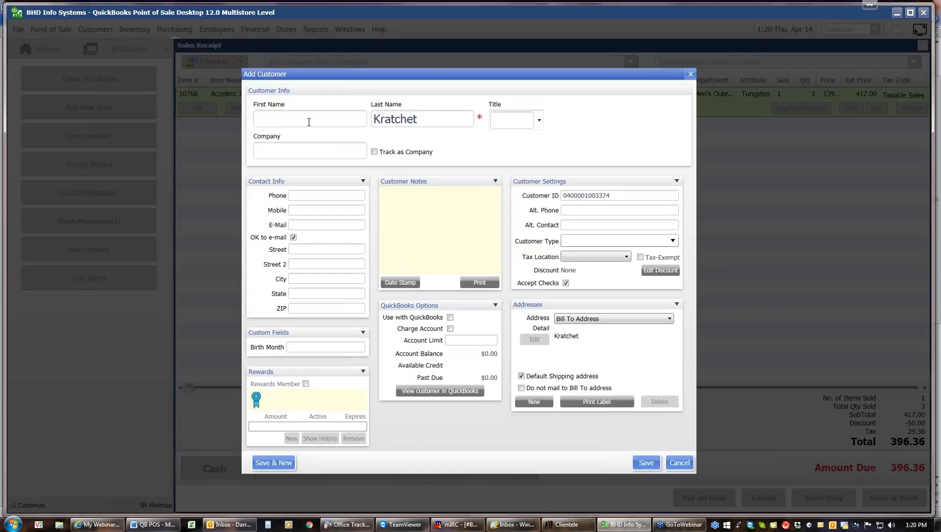
{"action": "type", "text": "Bob"}
{"action": "left_click", "coordinate": [322, 195]}
{"action": "type", "text": "916-555-1234"}
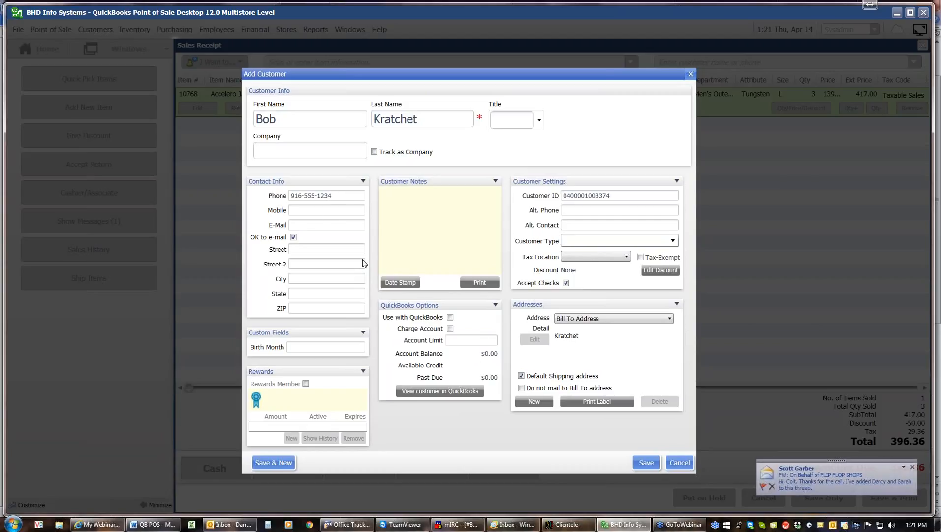
{"action": "left_click", "coordinate": [640, 465]}
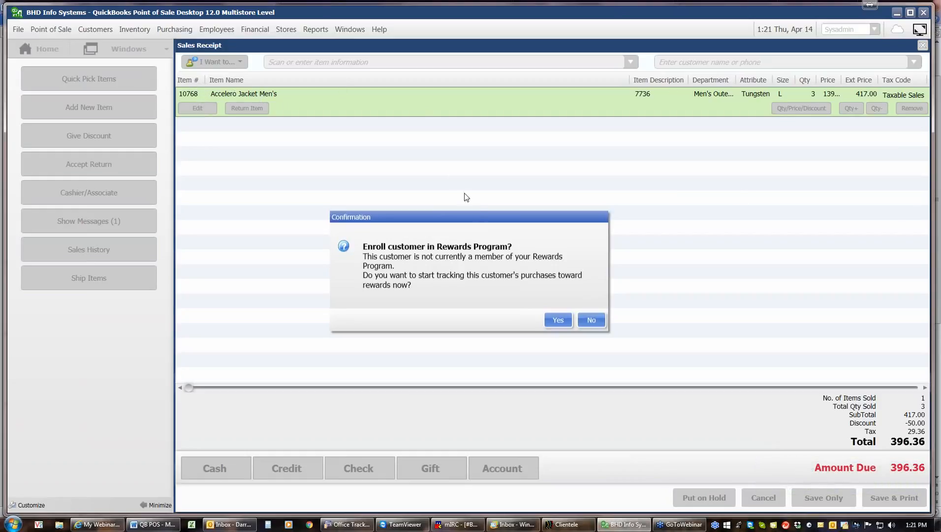
{"action": "left_click", "coordinate": [556, 321]}
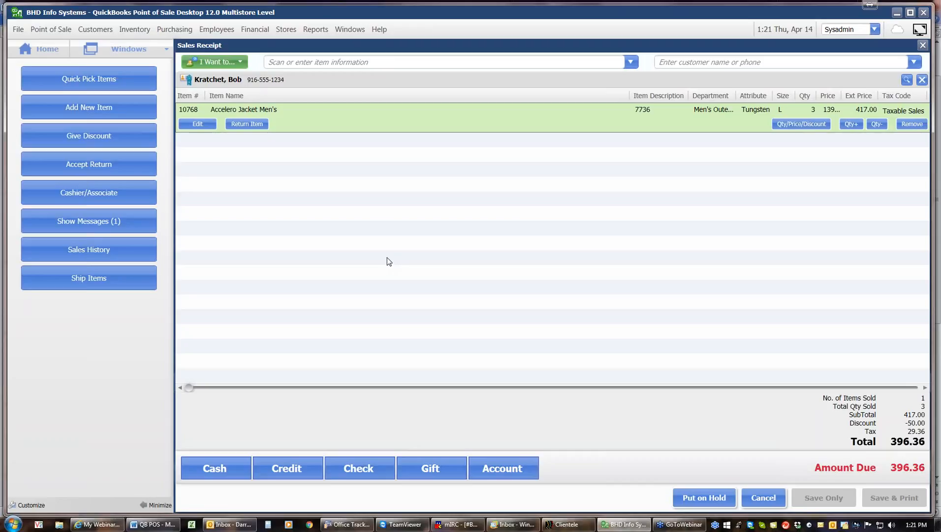
Step: Pay the full 396.36 by American Express, save the sale, and preview receipt #577
{"action": "left_click", "coordinate": [280, 466]}
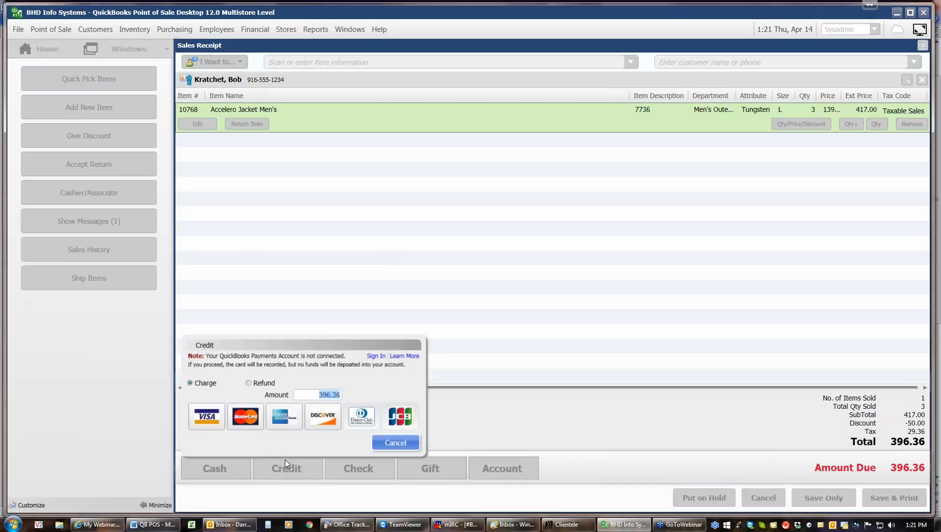
{"action": "left_click", "coordinate": [288, 421]}
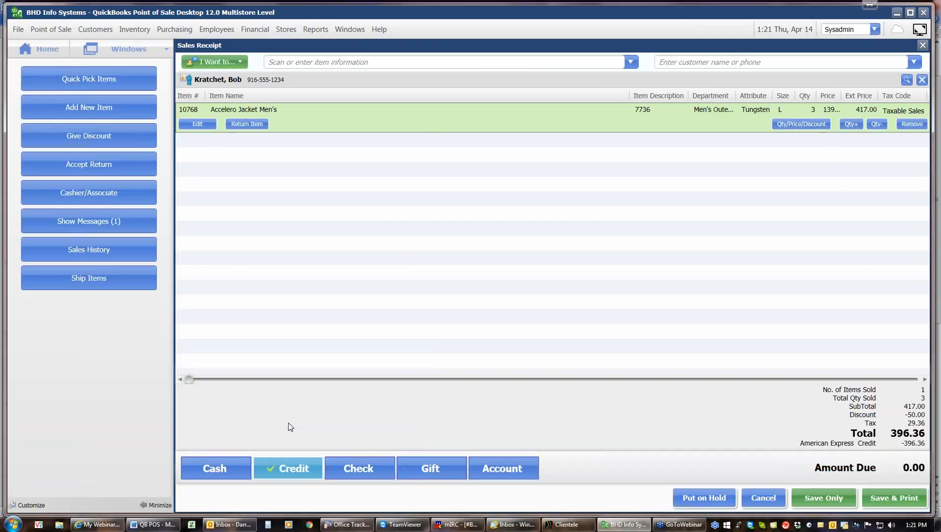
{"action": "left_click", "coordinate": [892, 498]}
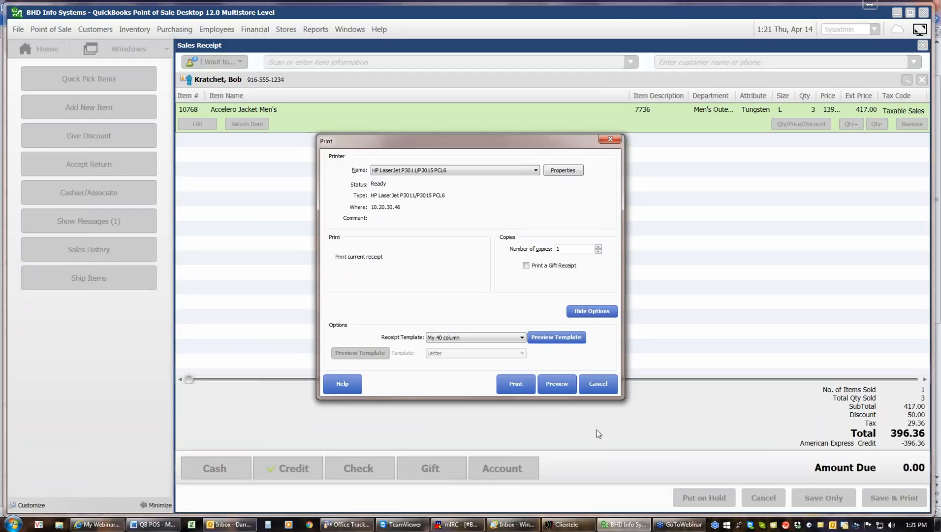
{"action": "left_click", "coordinate": [553, 389]}
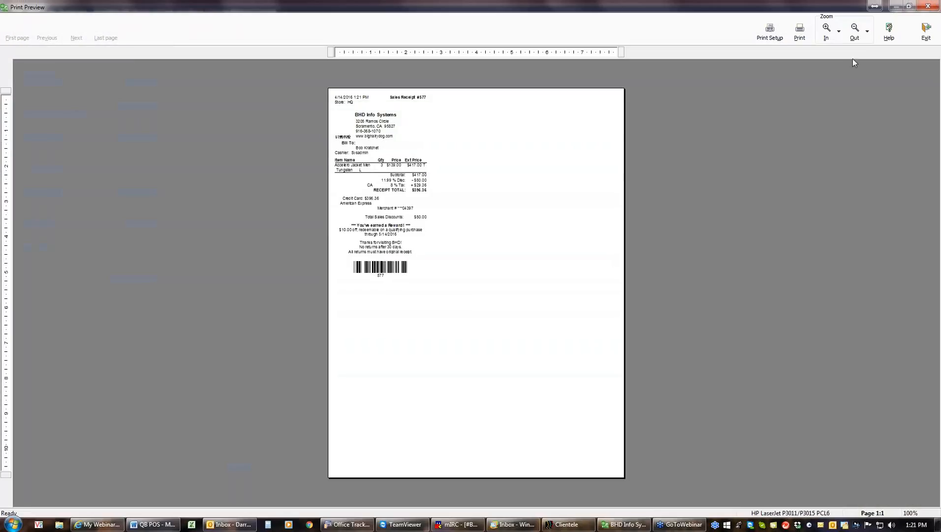
Step: Zoom the receipt preview in to 200%
{"action": "left_click", "coordinate": [828, 33]}
{"action": "left_click", "coordinate": [827, 34]}
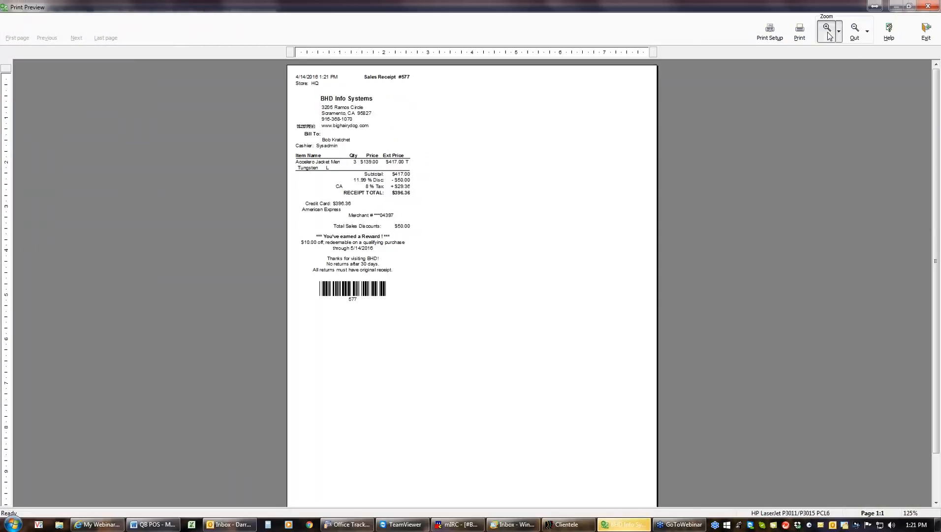
{"action": "left_click", "coordinate": [828, 34]}
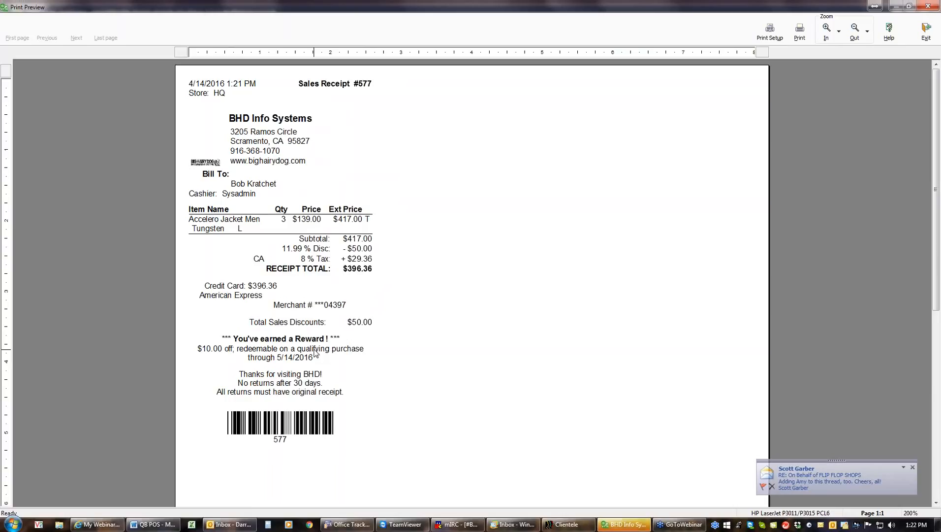
Step: Exit the receipt preview and acknowledge the $10.00 Reward Earned notice
{"action": "left_click", "coordinate": [920, 41]}
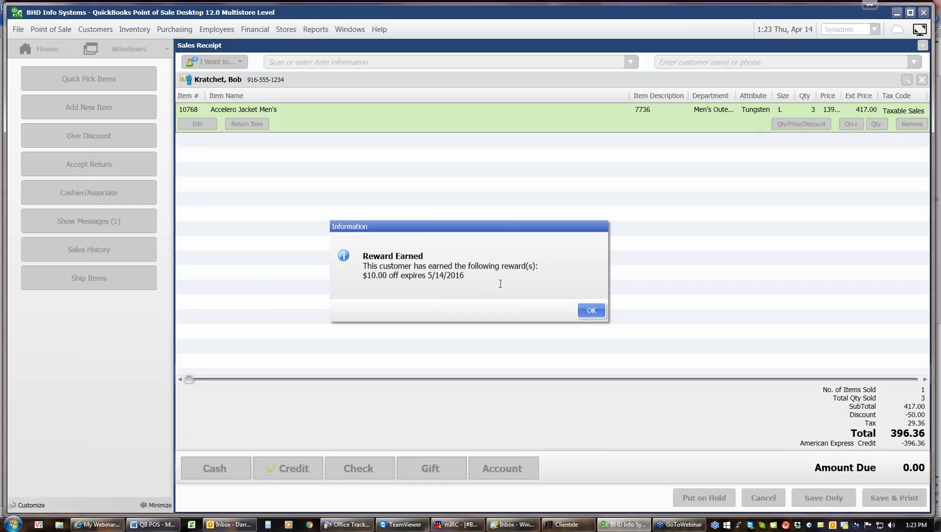
{"action": "left_click", "coordinate": [591, 310]}
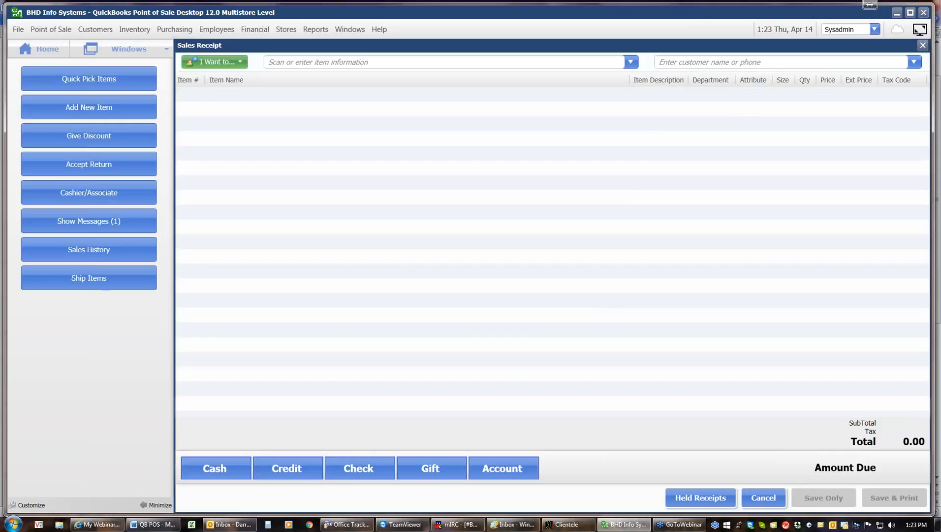
Step: Attach the returning customer, add one Platinum Accelero Cap (31.32), and choose cash payment
{"action": "type", "text": "kr"}
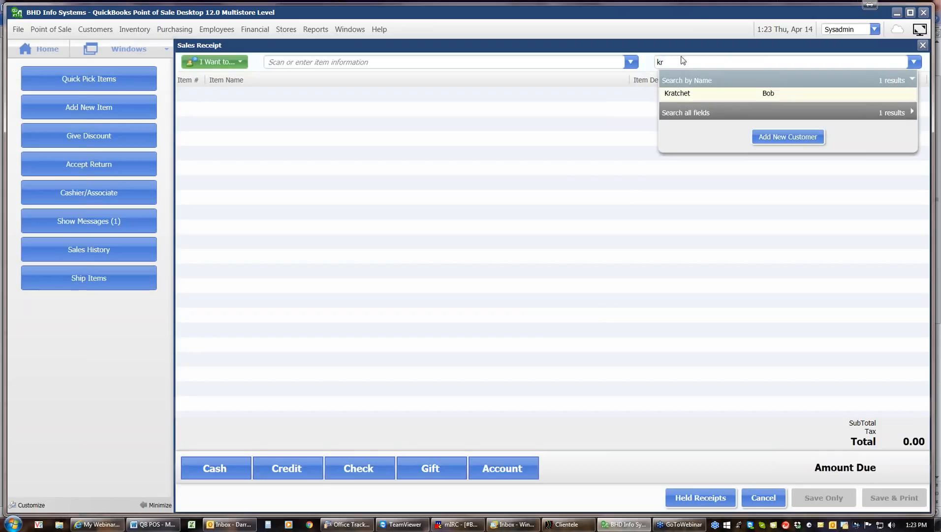
{"action": "left_click", "coordinate": [693, 95]}
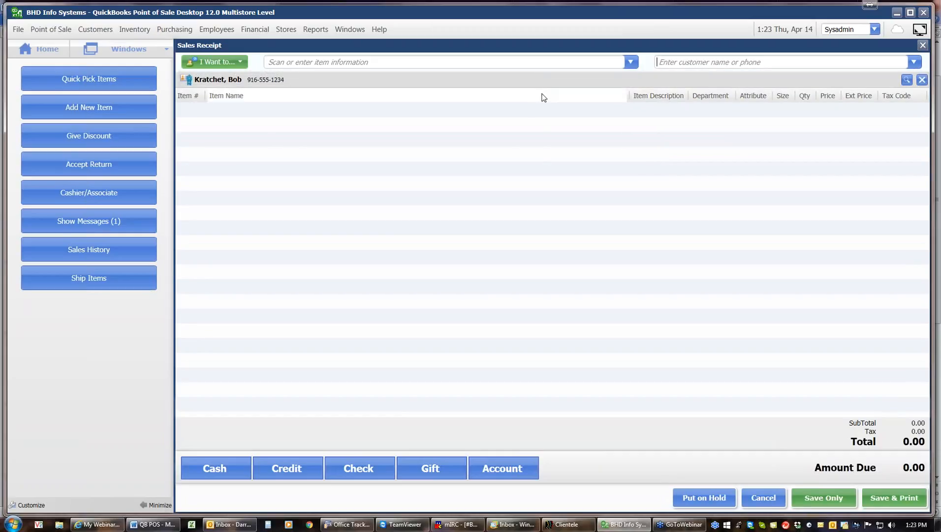
{"action": "left_click", "coordinate": [634, 63]}
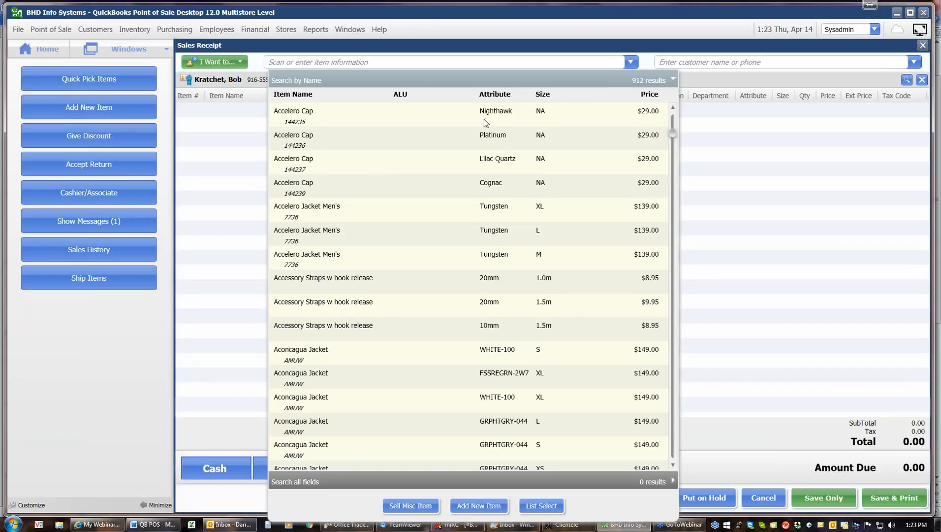
{"action": "left_click", "coordinate": [471, 137]}
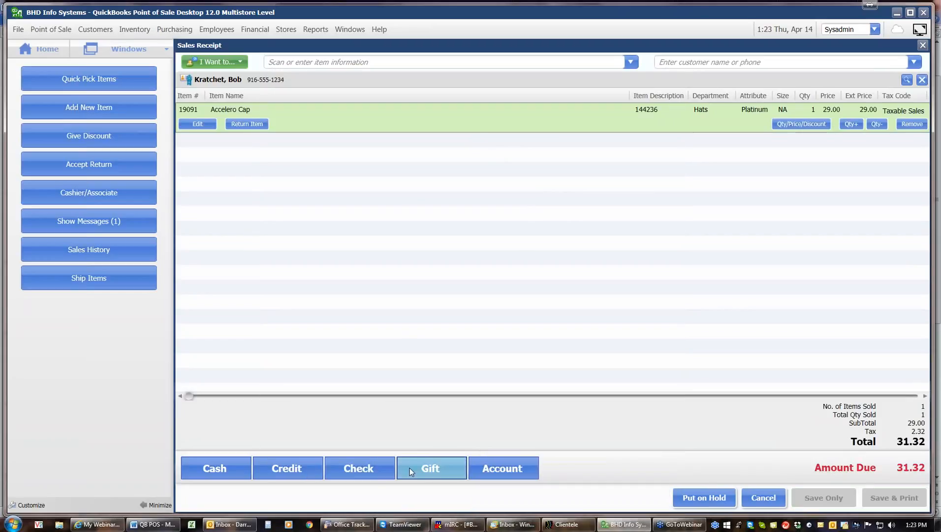
{"action": "left_click", "coordinate": [246, 471]}
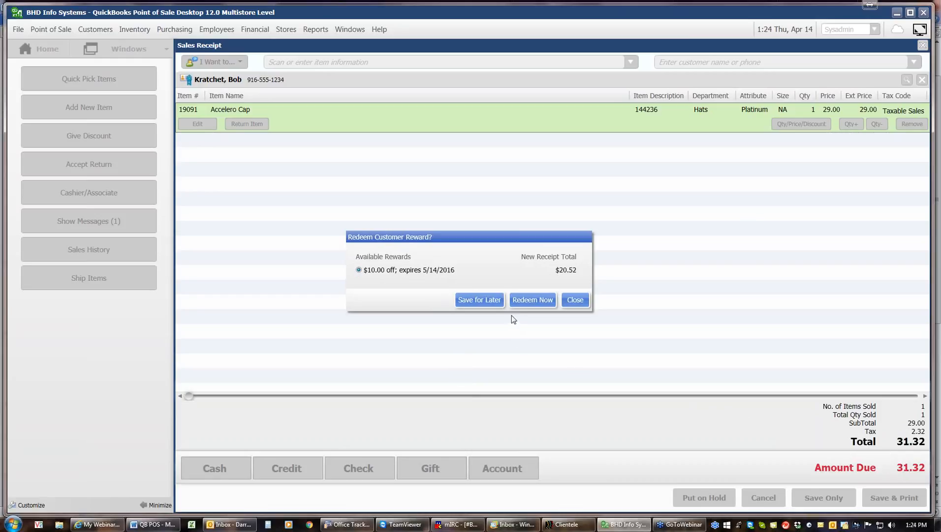
Step: Redeem the $10.00 reward, tender $21.00 cash for $0.48 change, save, and preview receipt #578
{"action": "left_click", "coordinate": [525, 303]}
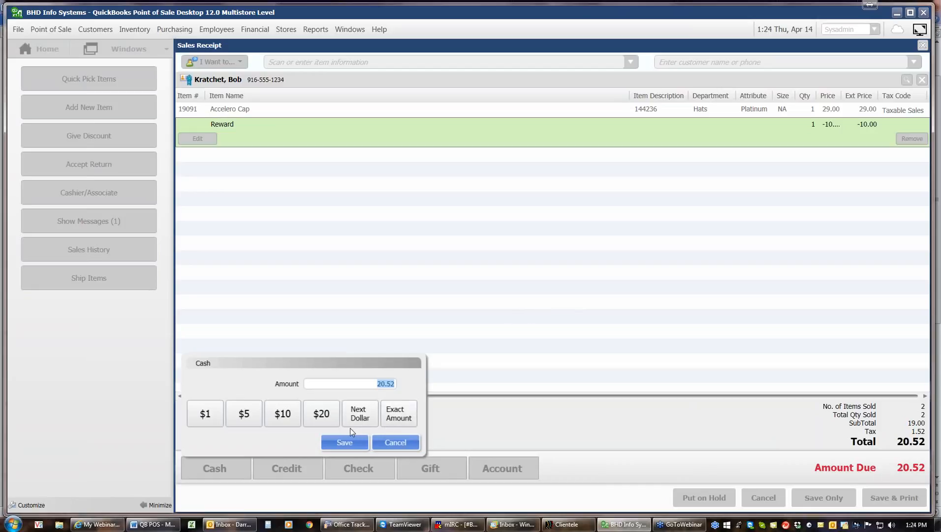
{"action": "type", "text": "21"}
{"action": "left_click", "coordinate": [347, 442]}
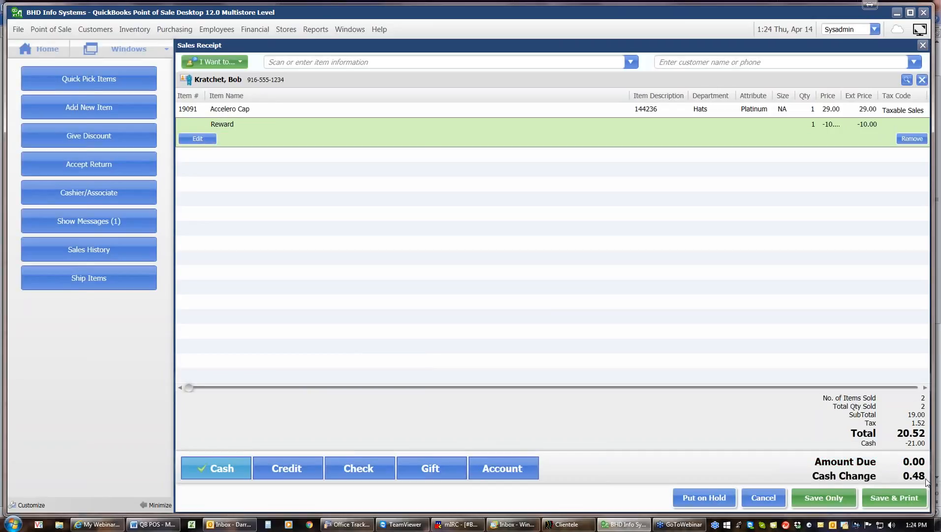
{"action": "left_click", "coordinate": [904, 499]}
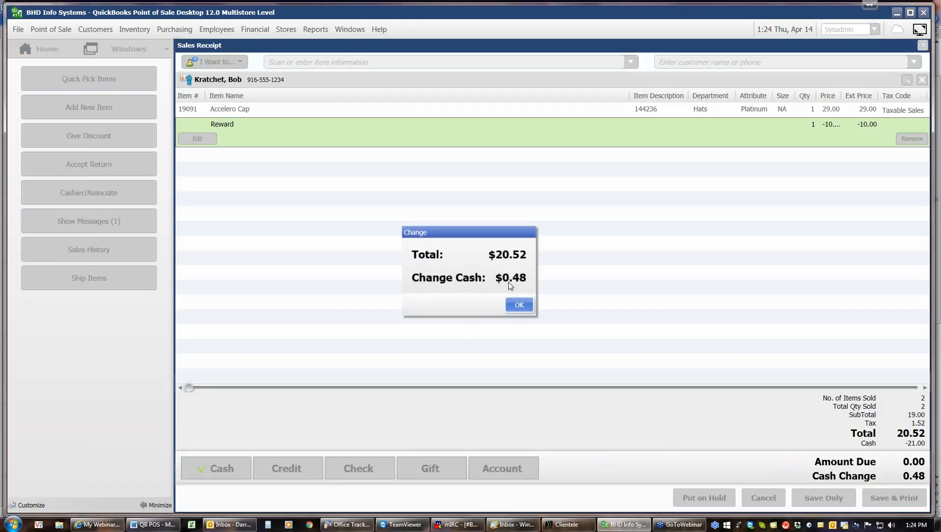
{"action": "left_click", "coordinate": [517, 308]}
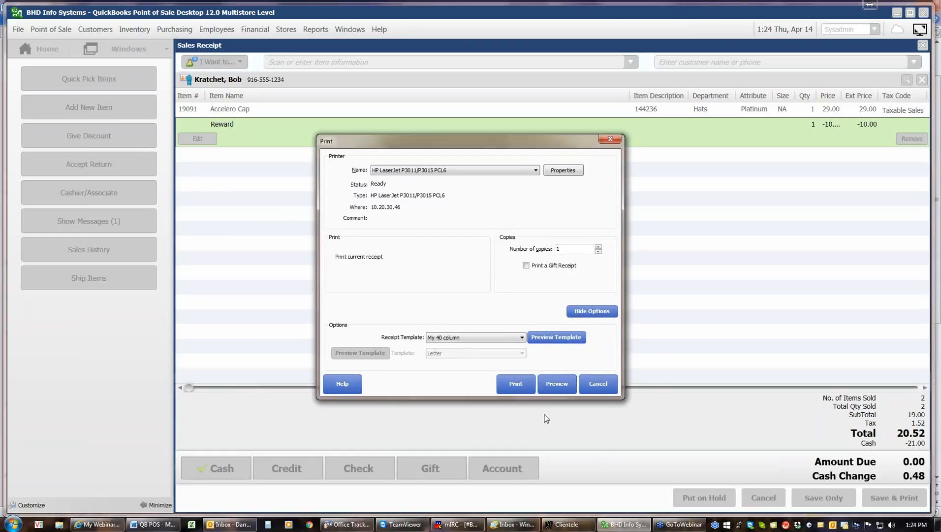
{"action": "left_click", "coordinate": [555, 384]}
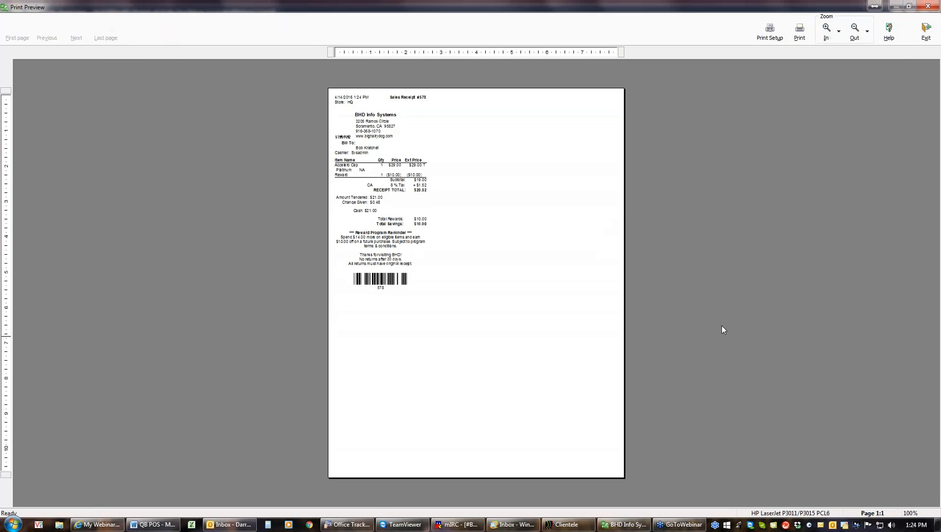
Step: Exit the print preview of receipt #578
{"action": "left_click", "coordinate": [926, 31]}
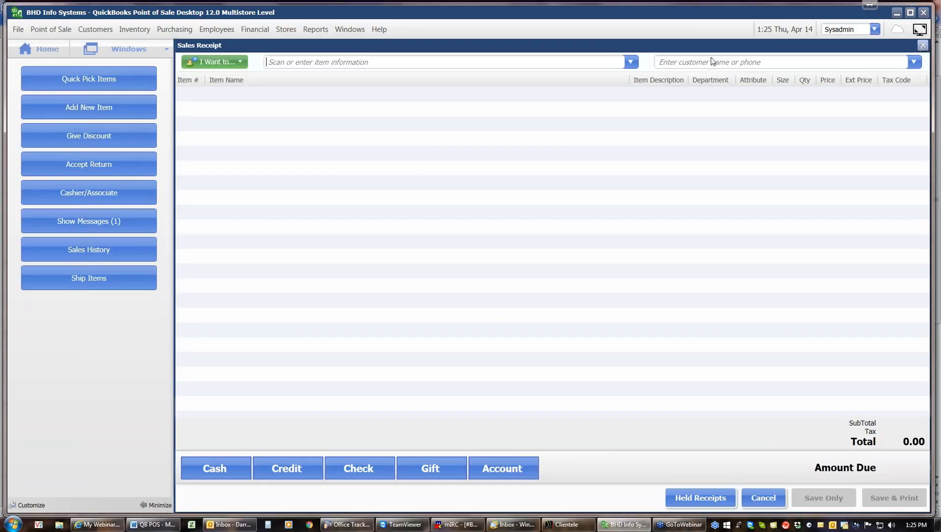
Step: Reprint receipt 578 from Sales History and open its print preview
{"action": "left_click", "coordinate": [92, 255]}
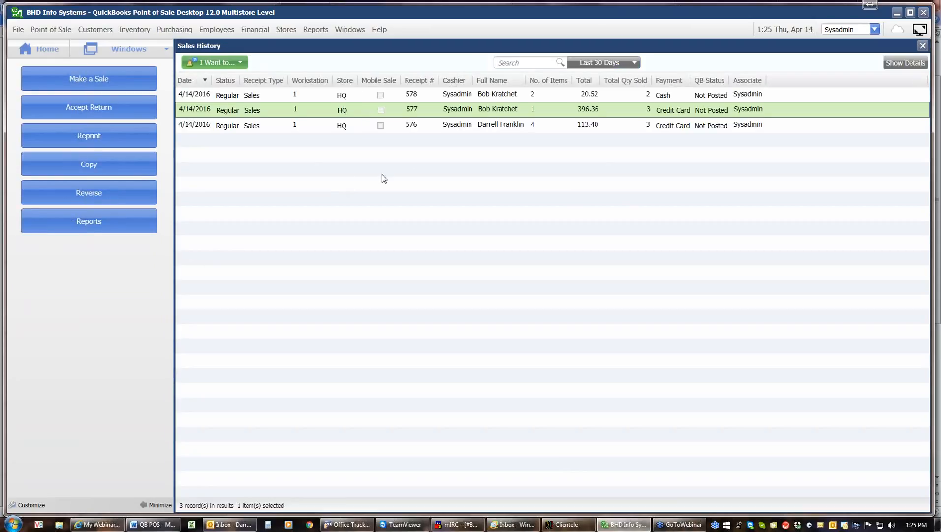
{"action": "left_click", "coordinate": [477, 96]}
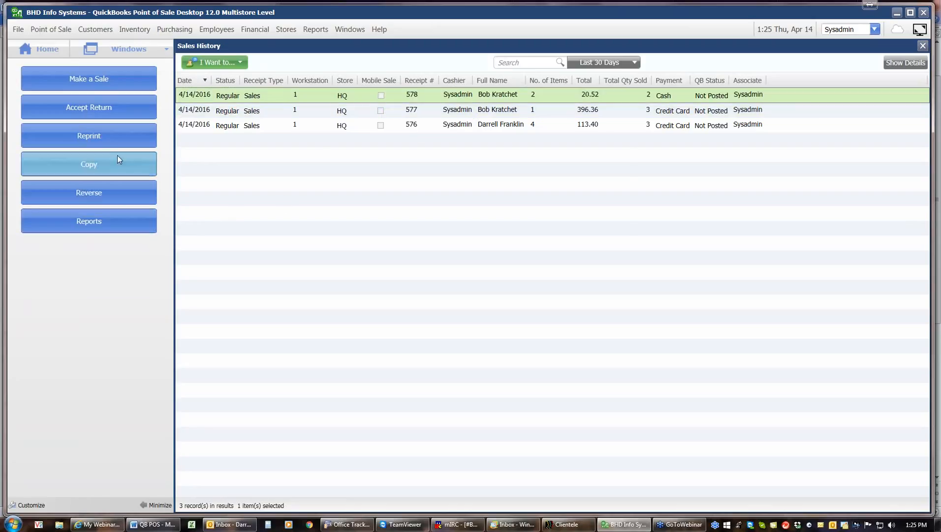
{"action": "left_click", "coordinate": [122, 136]}
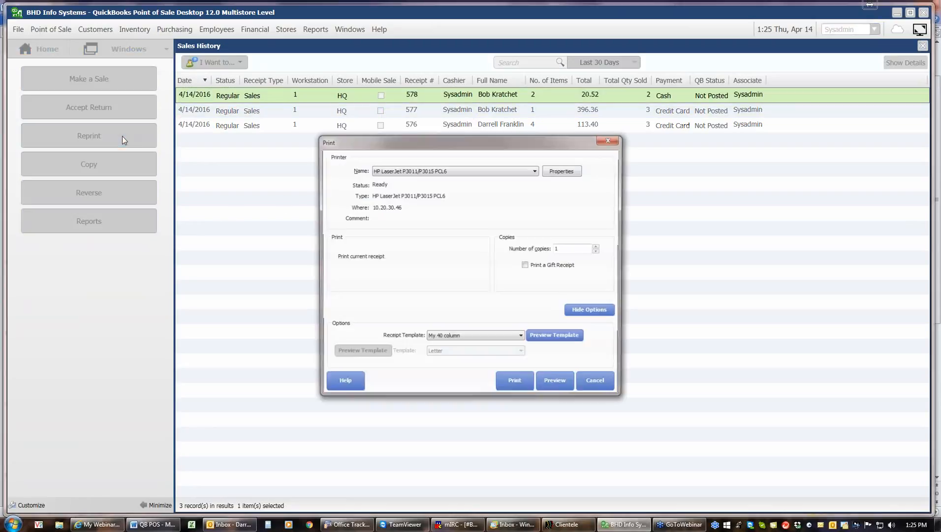
{"action": "left_click", "coordinate": [555, 389]}
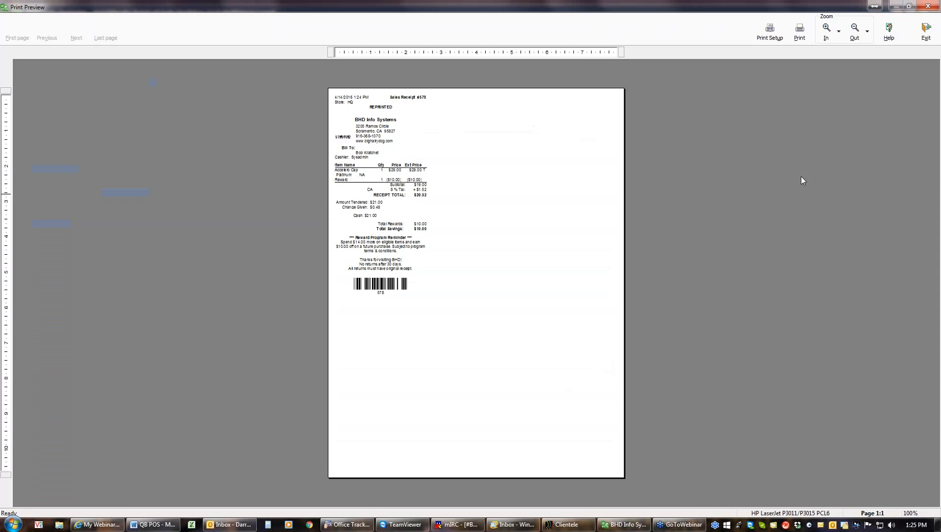
Step: Zoom the reprint preview to 200%, then exit it
{"action": "left_click", "coordinate": [832, 33]}
{"action": "left_click", "coordinate": [832, 33]}
{"action": "left_click", "coordinate": [832, 33]}
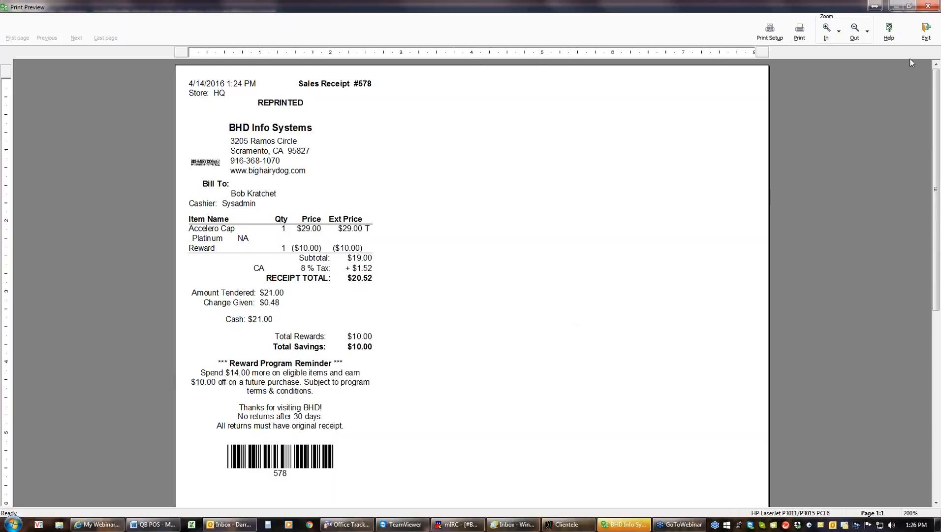
{"action": "left_click", "coordinate": [925, 34]}
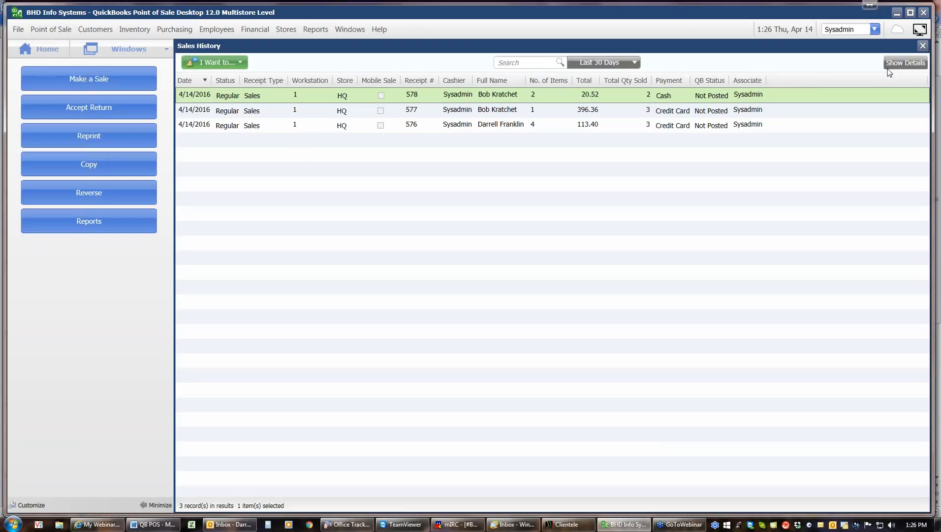
Step: Close Sales History, start a new sale, and begin an Accept Return lookup
{"action": "left_click", "coordinate": [922, 47]}
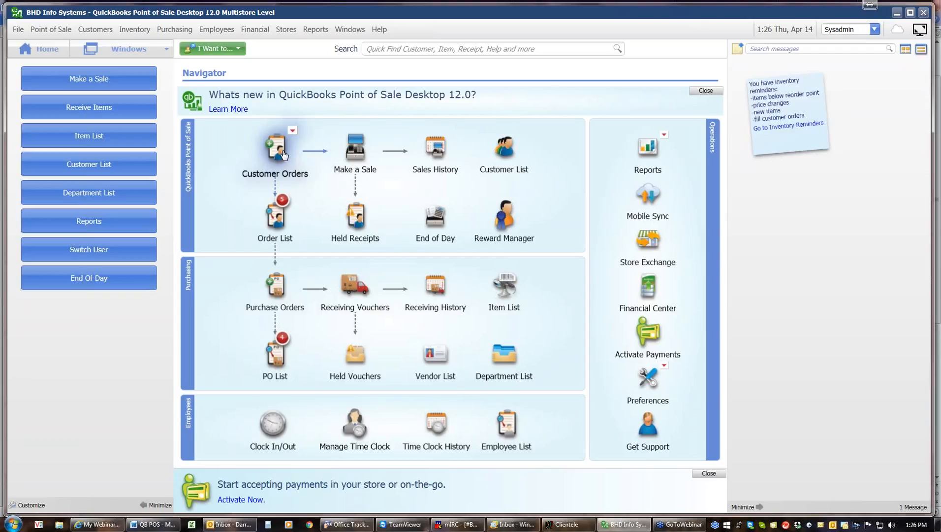
{"action": "left_click", "coordinate": [369, 164]}
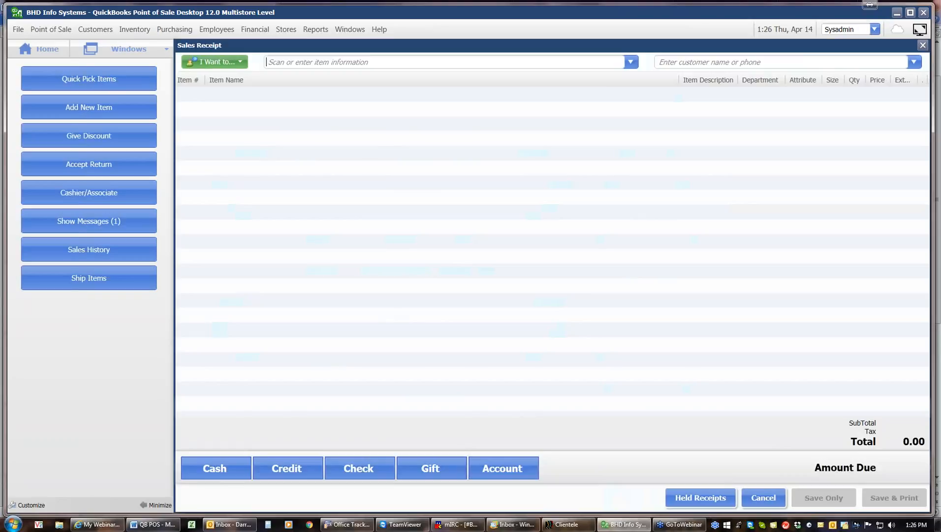
{"action": "left_click", "coordinate": [133, 165]}
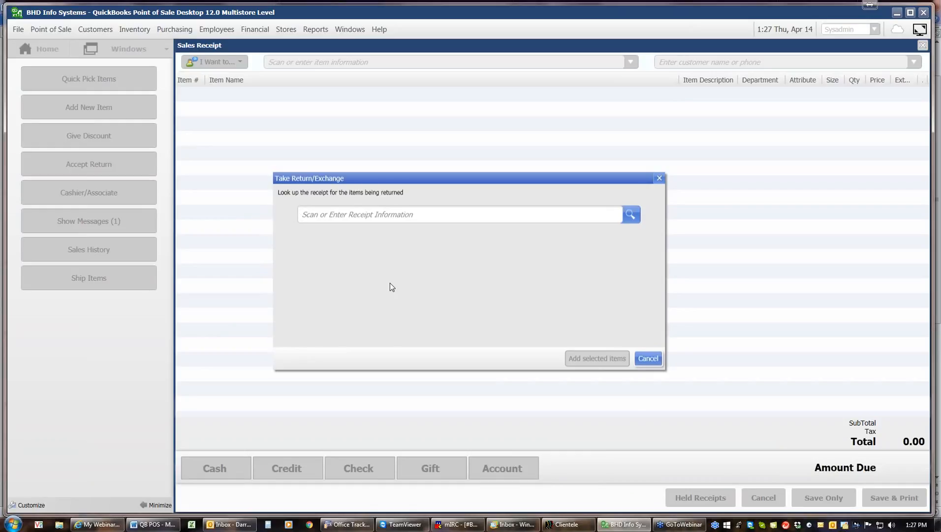
Step: Find receipt #557 in the recent receipts list and load its 2 × 10 g Protein Bars
{"action": "type", "text": "59"}
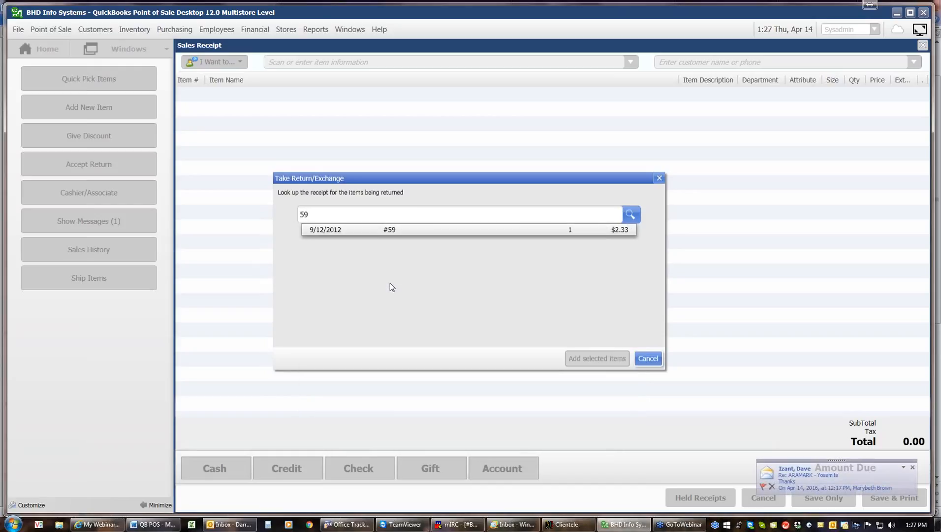
{"action": "key", "text": "BackSpace"}
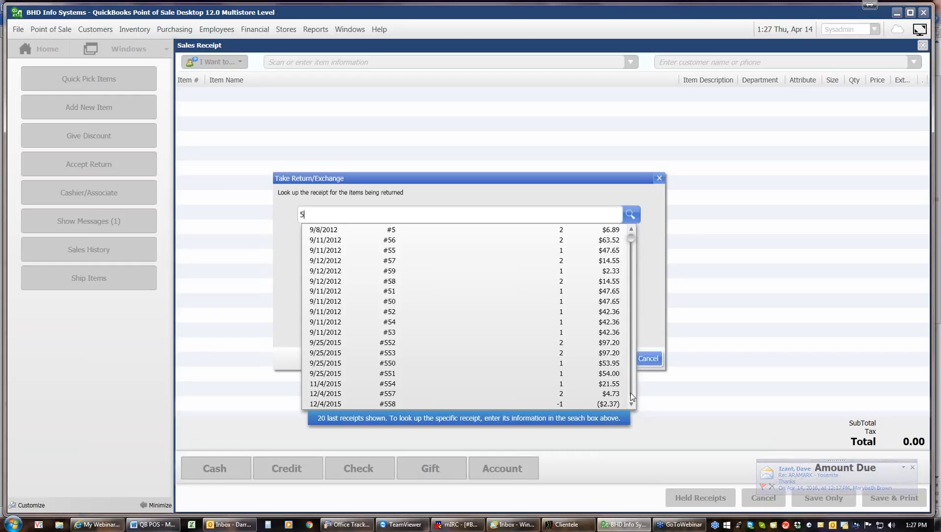
{"action": "scroll", "coordinate": [631, 394], "scroll_direction": "down", "scroll_amount": 1}
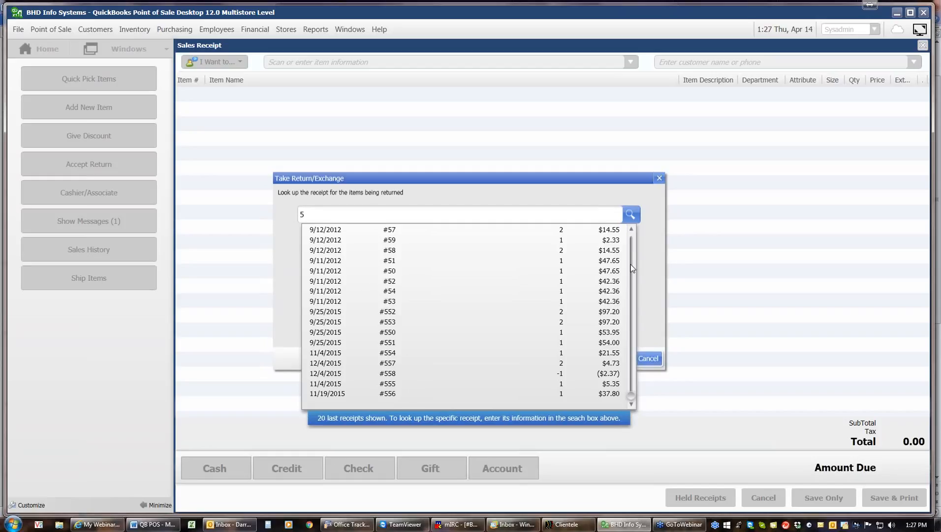
{"action": "left_click", "coordinate": [630, 247]}
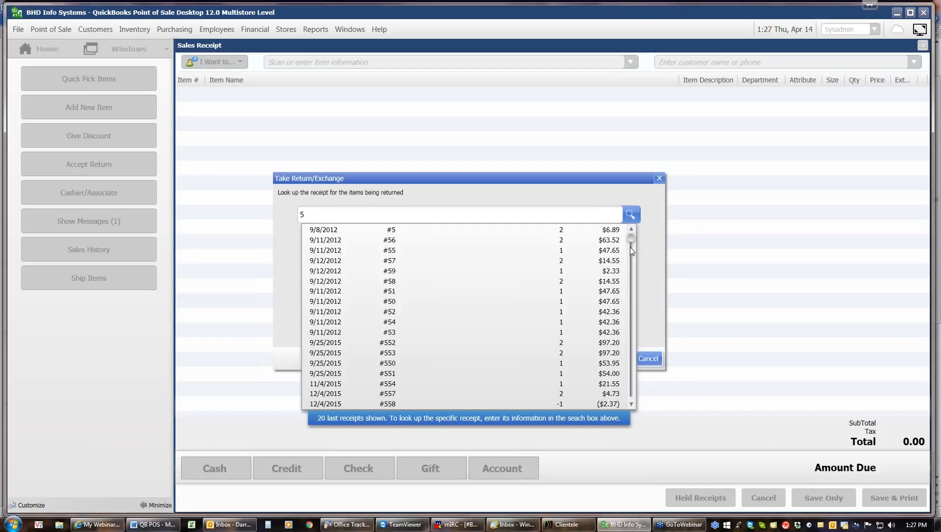
{"action": "left_click", "coordinate": [630, 247]}
{"action": "left_click", "coordinate": [631, 247]}
{"action": "left_click", "coordinate": [389, 394]}
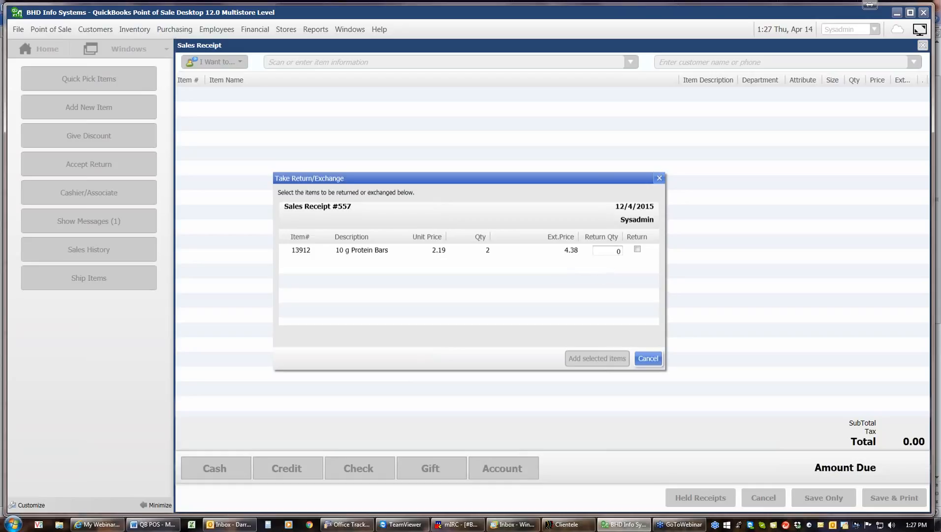
Step: Return 1 of the 10 g Protein Bars from receipt #557, adding -2.37 to the receipt
{"action": "left_click", "coordinate": [610, 253]}
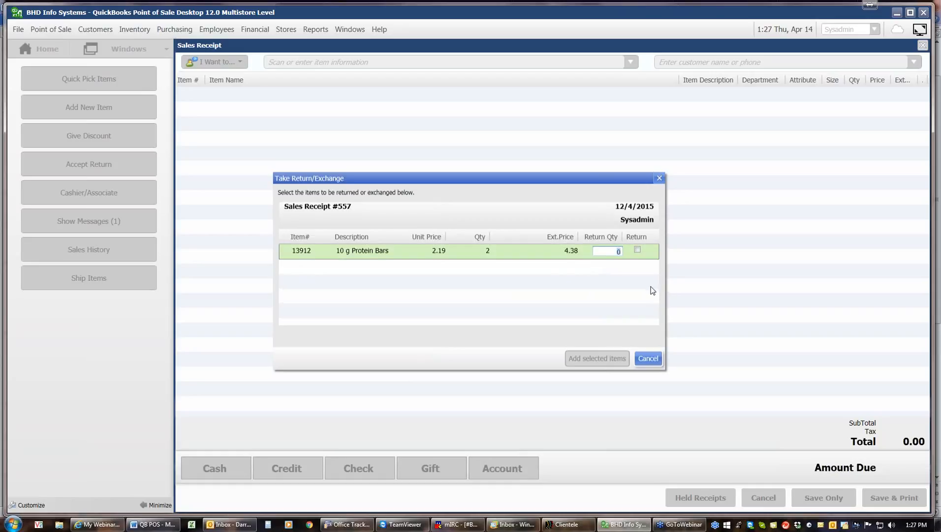
{"action": "type", "text": "1"}
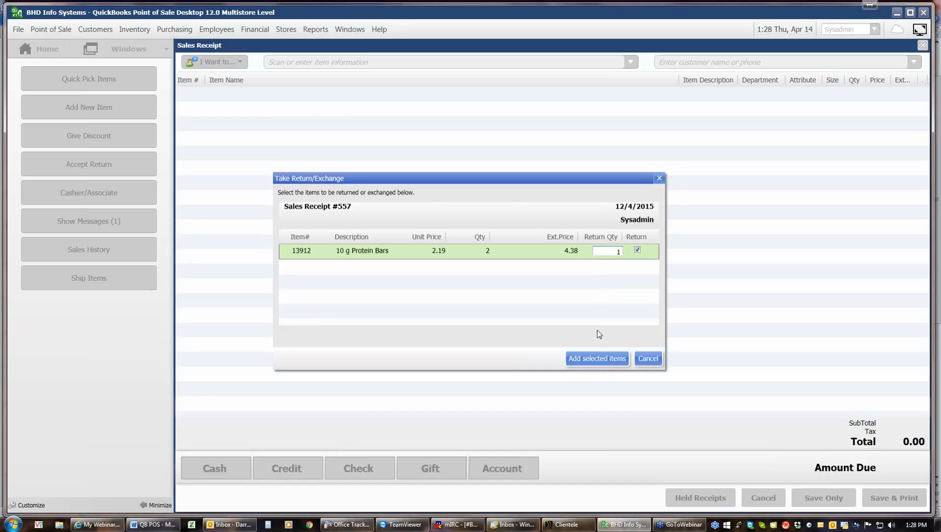
{"action": "left_click", "coordinate": [599, 359]}
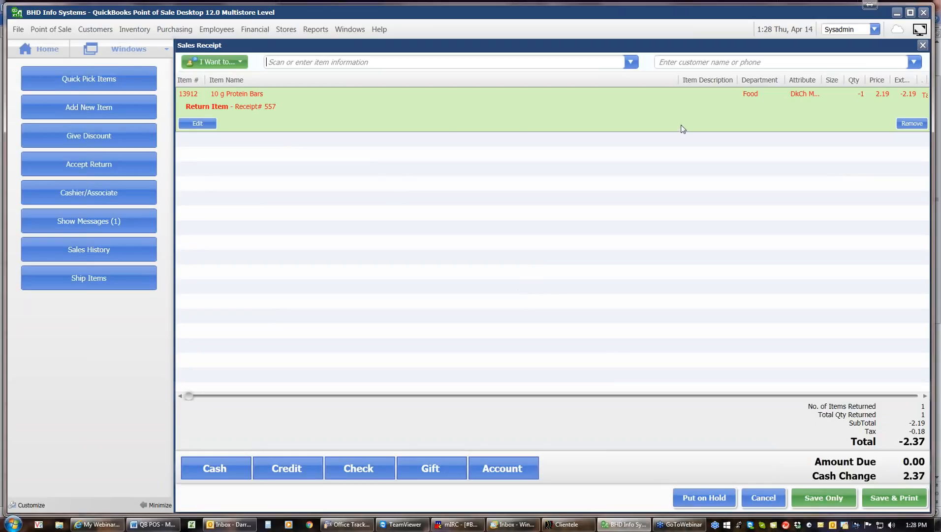
{"action": "left_click", "coordinate": [631, 62]}
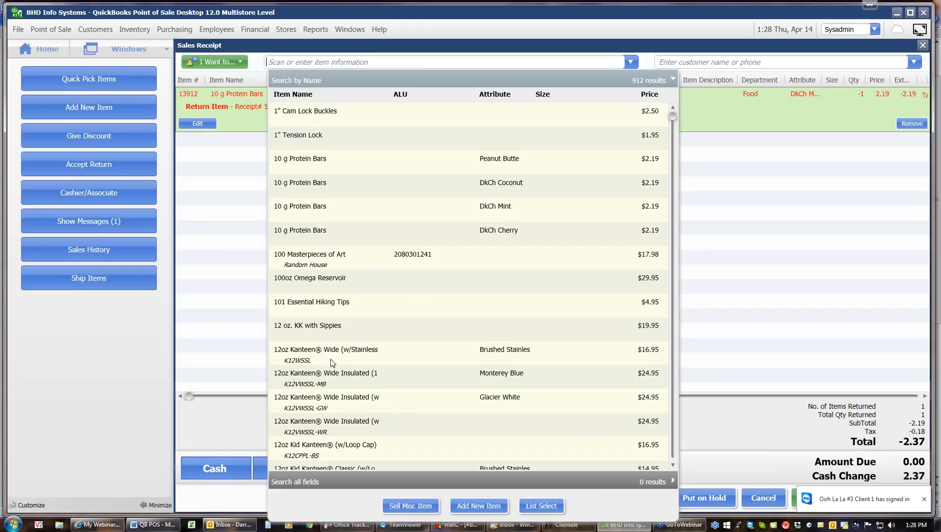
{"action": "left_click", "coordinate": [361, 232]}
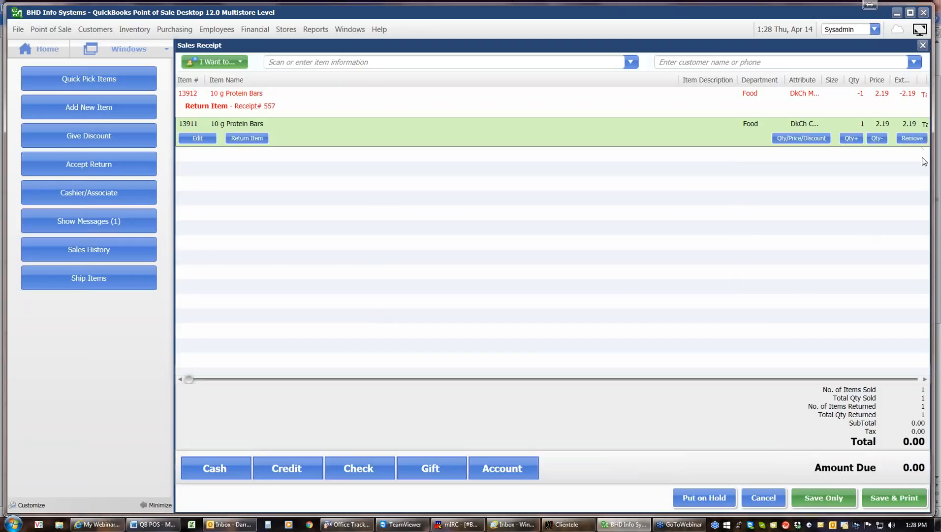
{"action": "left_click", "coordinate": [912, 138]}
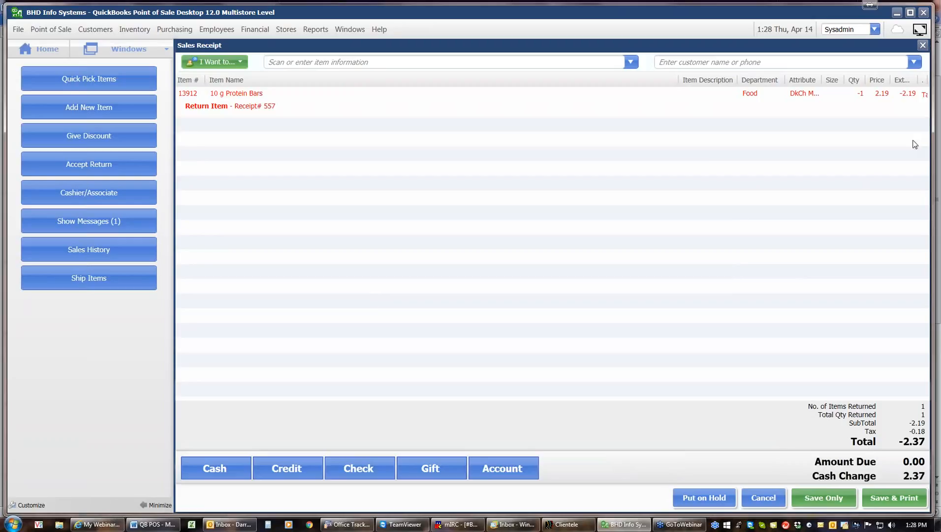
{"action": "left_click", "coordinate": [630, 61]}
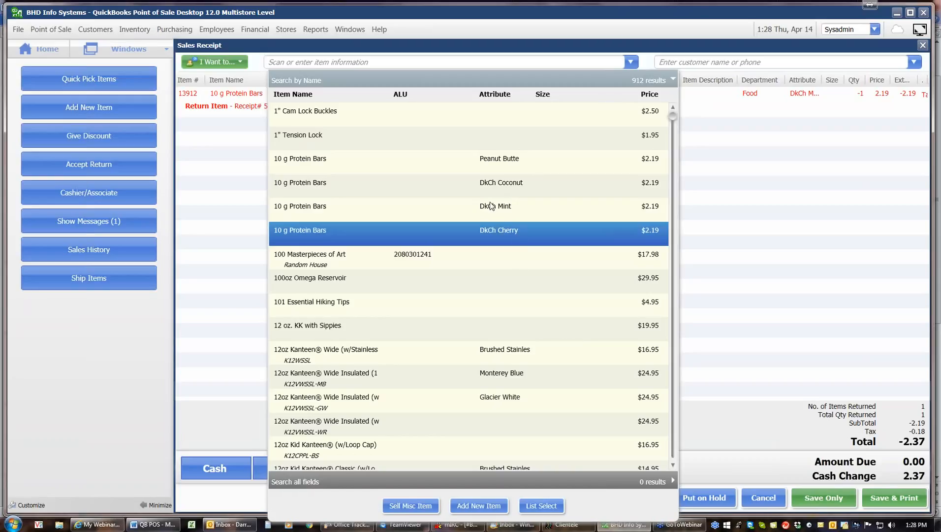
{"action": "left_click", "coordinate": [493, 186]}
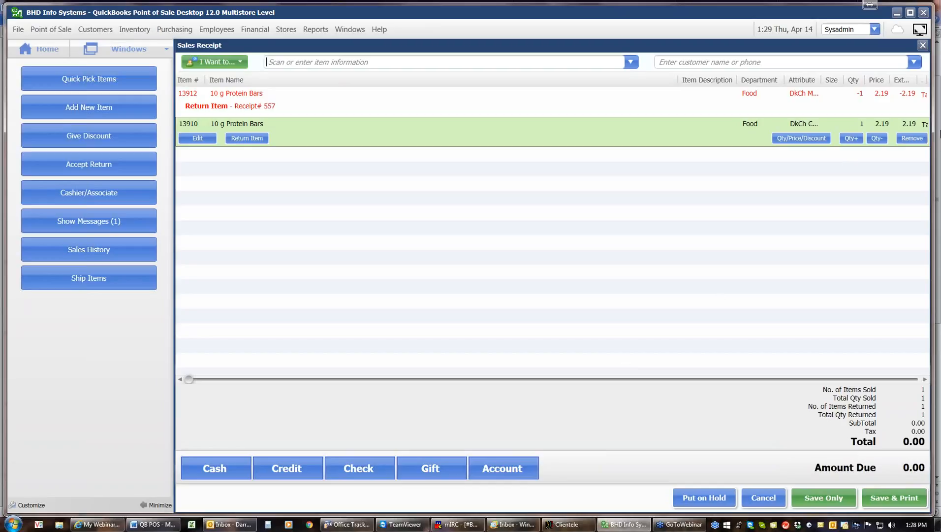
{"action": "left_click", "coordinate": [913, 139]}
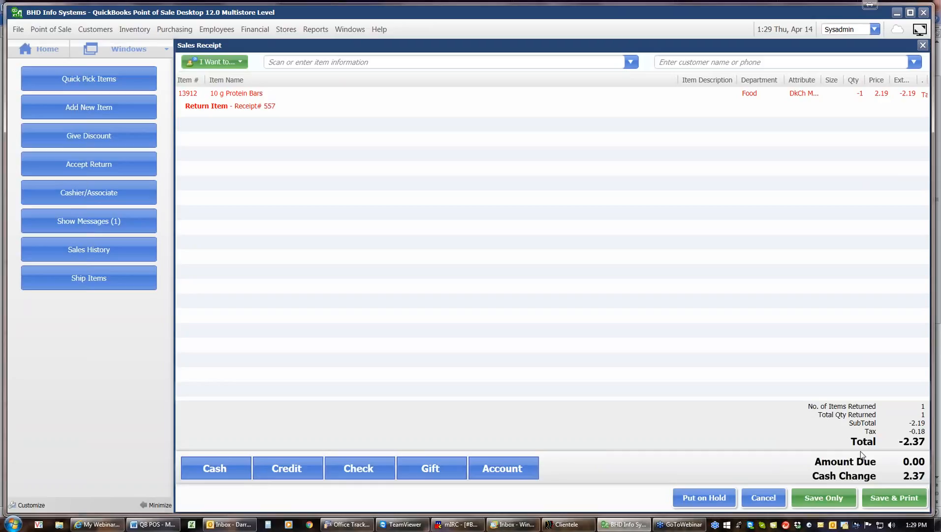
Step: Refund the 2.37 to a MasterCard credit, then save and print the return receipt
{"action": "left_click", "coordinate": [292, 467]}
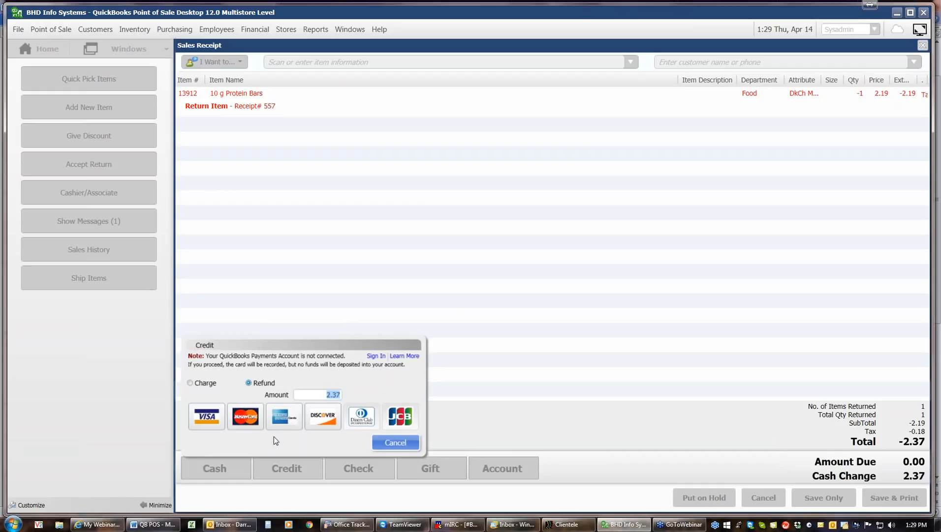
{"action": "left_click", "coordinate": [252, 422]}
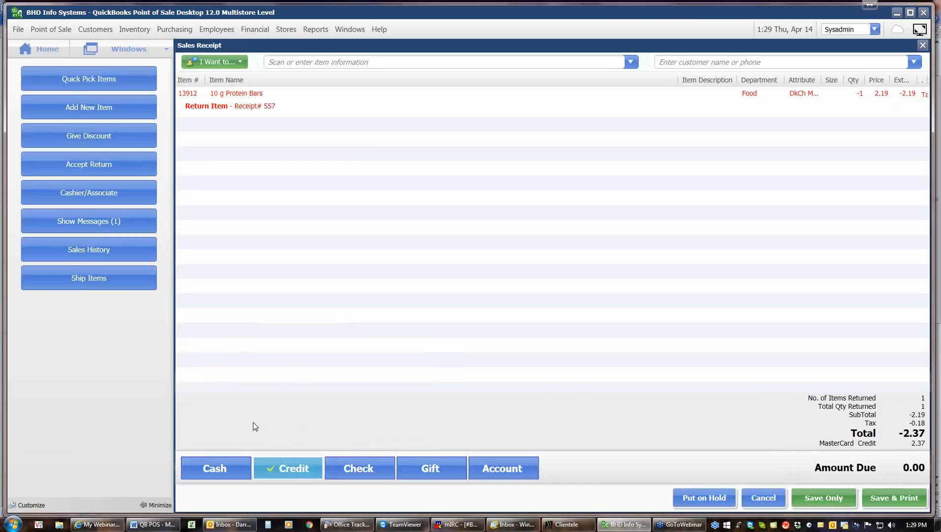
{"action": "left_click", "coordinate": [303, 463]}
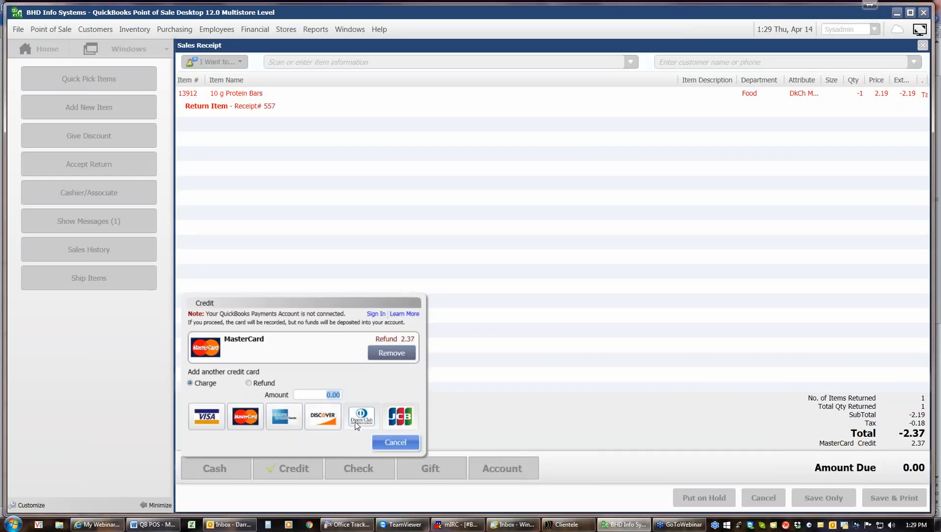
{"action": "left_click", "coordinate": [389, 353]}
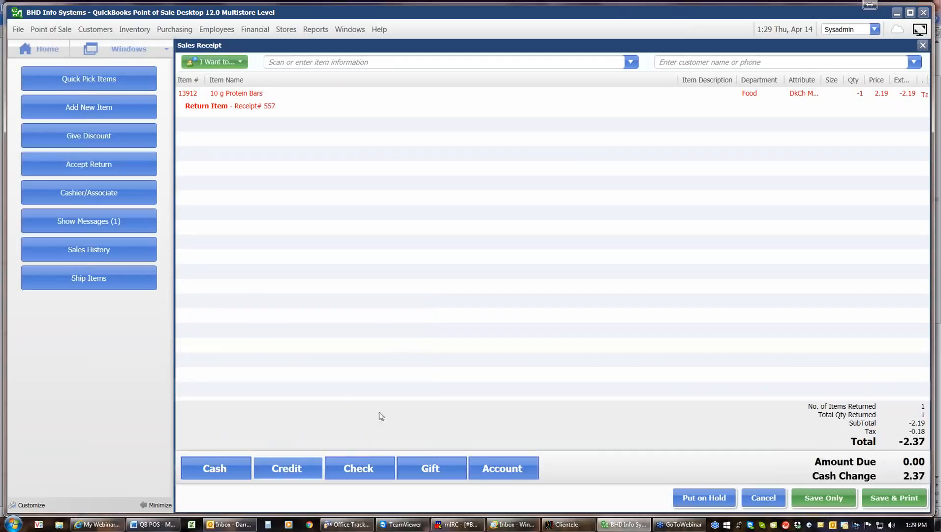
{"action": "left_click", "coordinate": [301, 463]}
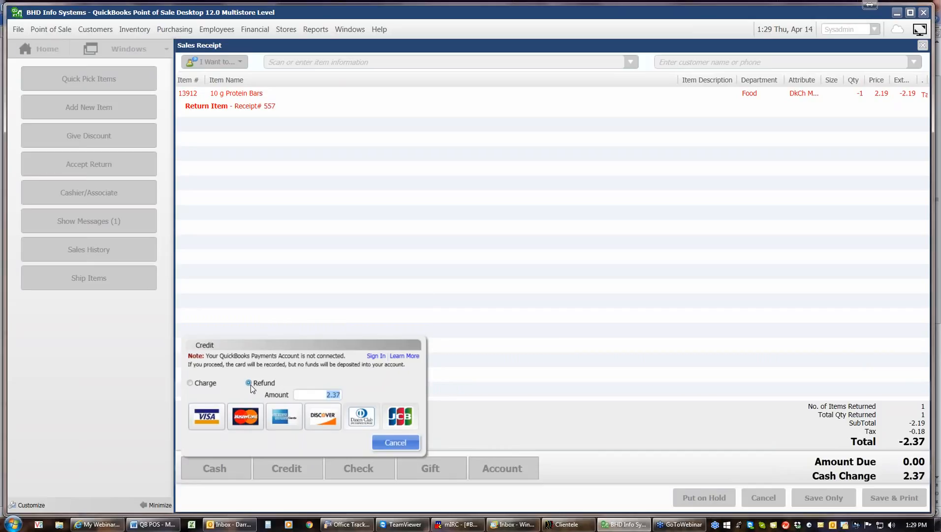
{"action": "left_click", "coordinate": [255, 418]}
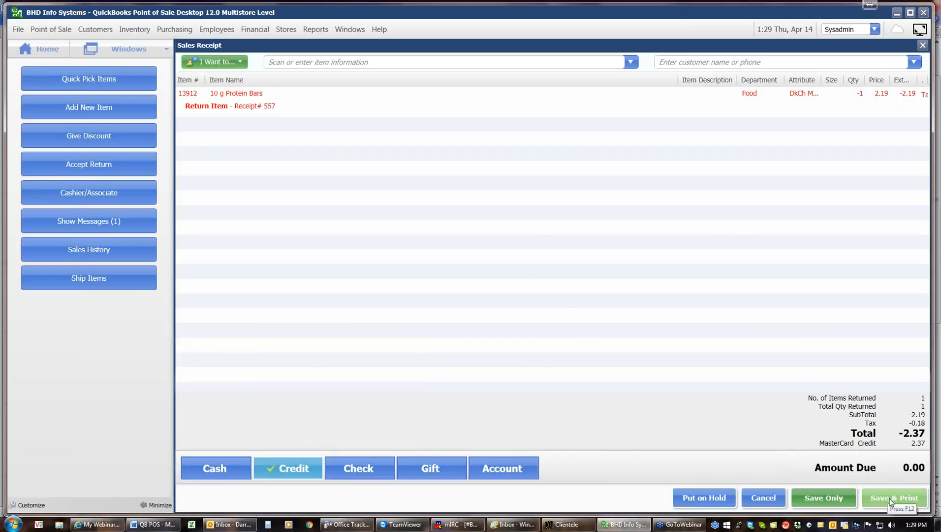
{"action": "left_click", "coordinate": [915, 507]}
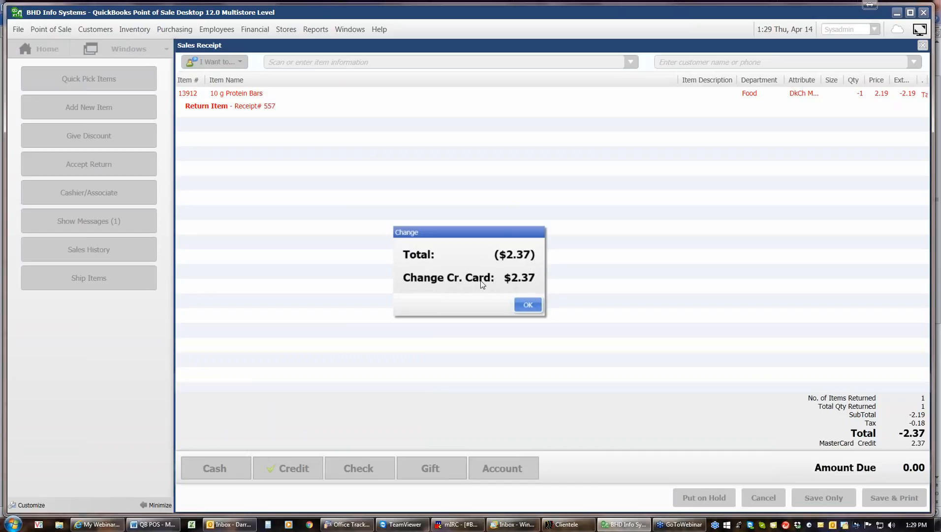
Step: Accept the card change, view return receipt #579 zoomed in, and exit the preview
{"action": "left_click", "coordinate": [529, 305]}
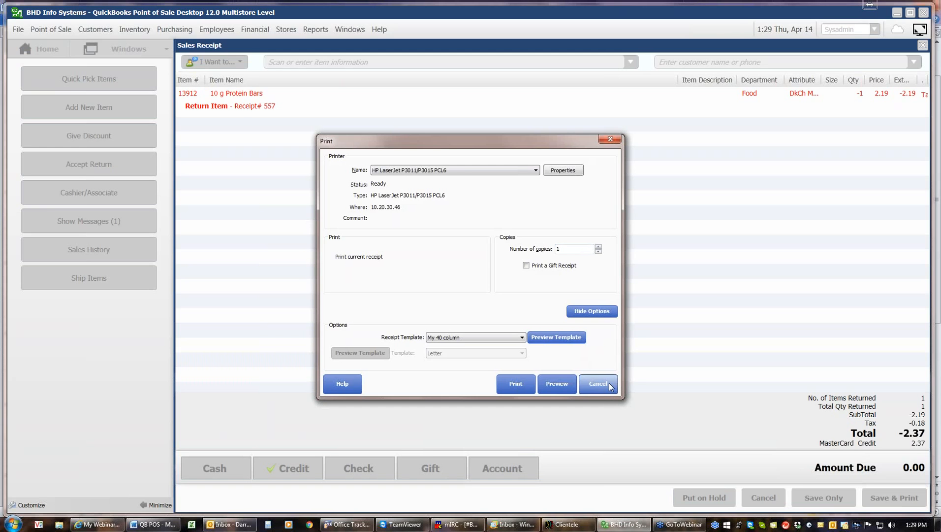
{"action": "left_click", "coordinate": [561, 384]}
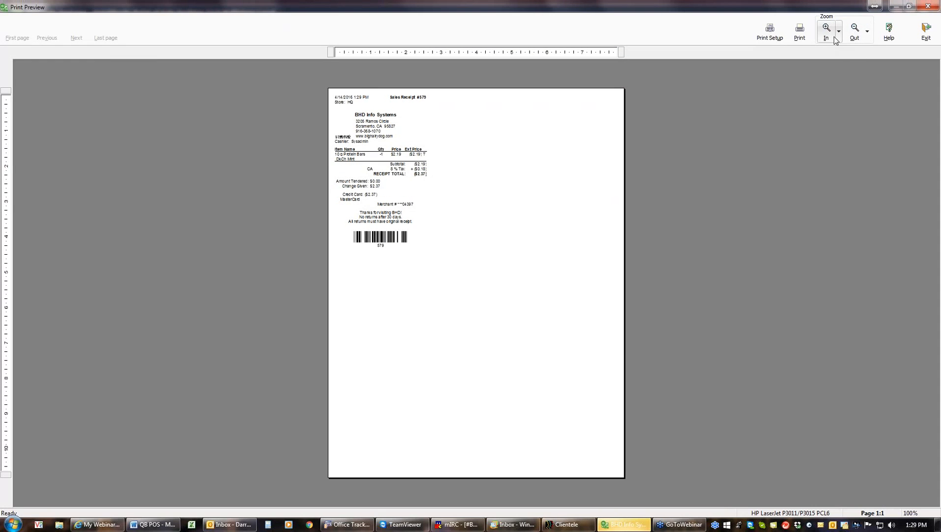
{"action": "left_click", "coordinate": [828, 34]}
{"action": "left_click", "coordinate": [828, 34]}
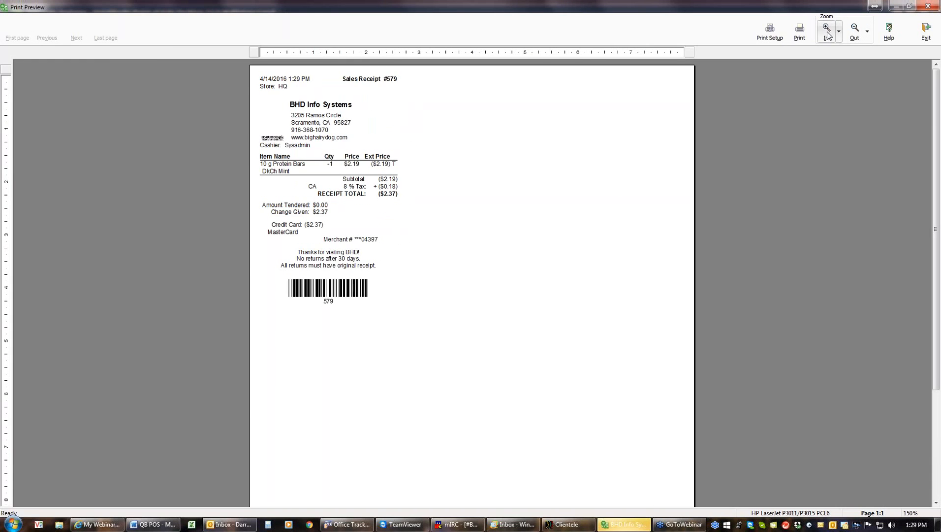
{"action": "left_click", "coordinate": [827, 33]}
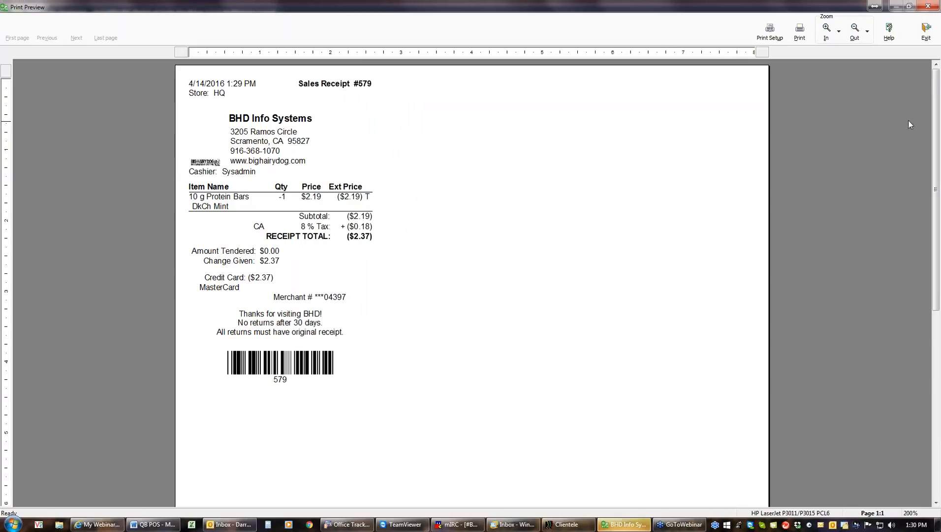
{"action": "left_click", "coordinate": [926, 30]}
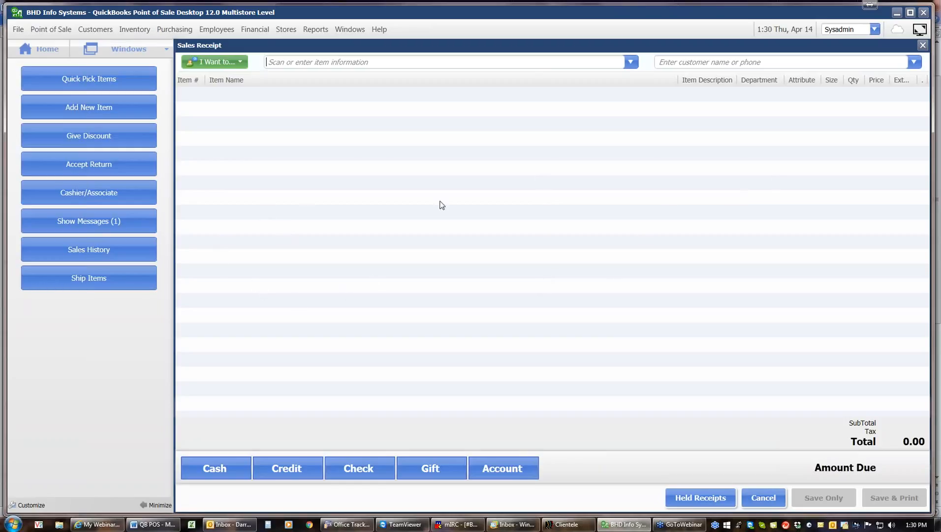
{"action": "left_click", "coordinate": [118, 169]}
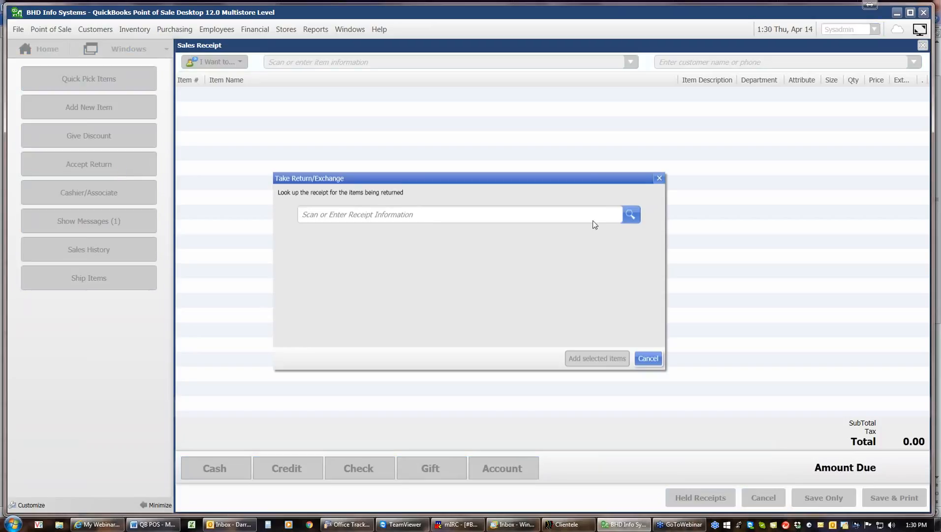
{"action": "left_click", "coordinate": [630, 215]}
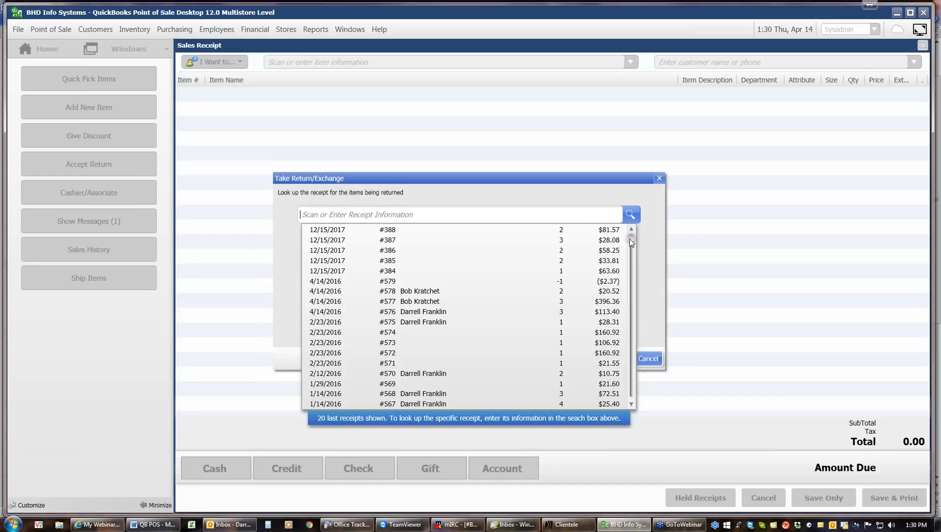
{"action": "left_click_drag", "start_coordinate": [631, 240], "coordinate": [634, 307]}
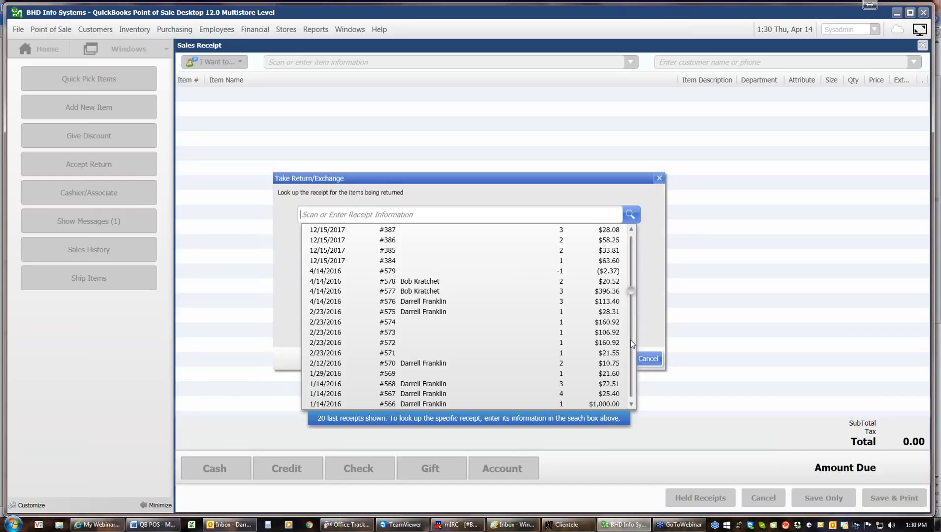
{"action": "left_click_drag", "start_coordinate": [630, 340], "coordinate": [632, 403]}
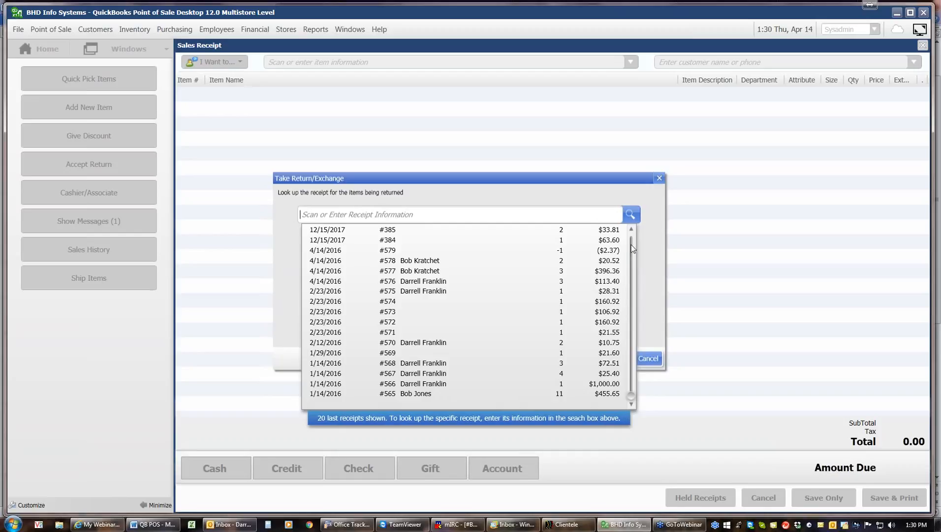
{"action": "left_click", "coordinate": [631, 229]}
{"action": "left_click", "coordinate": [631, 229]}
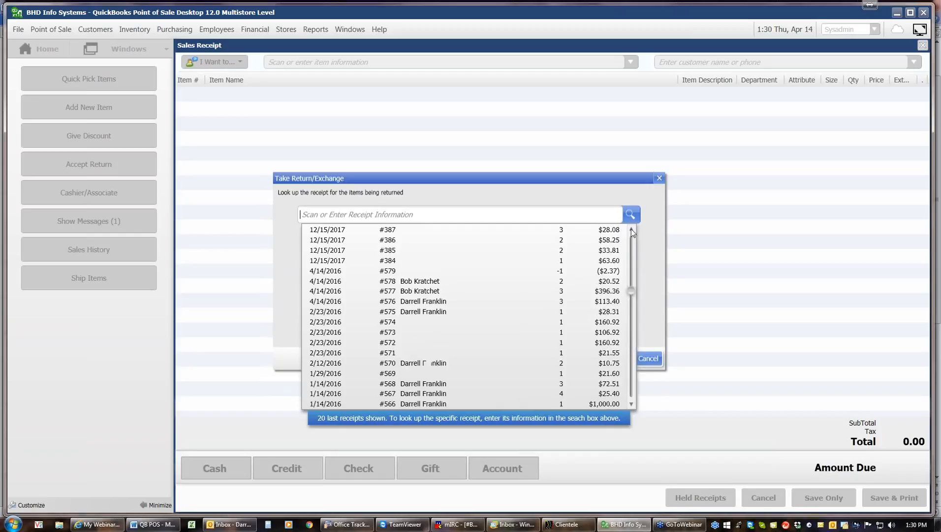
{"action": "left_click", "coordinate": [631, 230]}
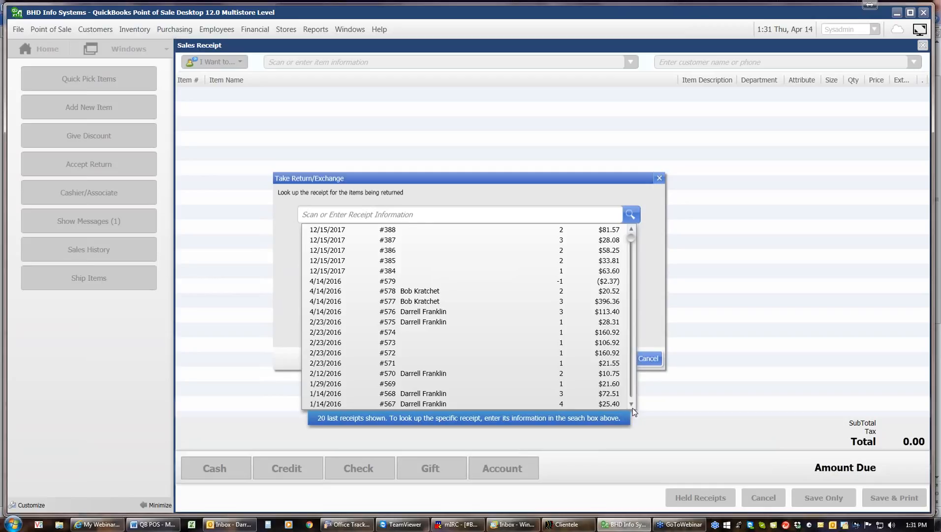
{"action": "left_click", "coordinate": [404, 213]}
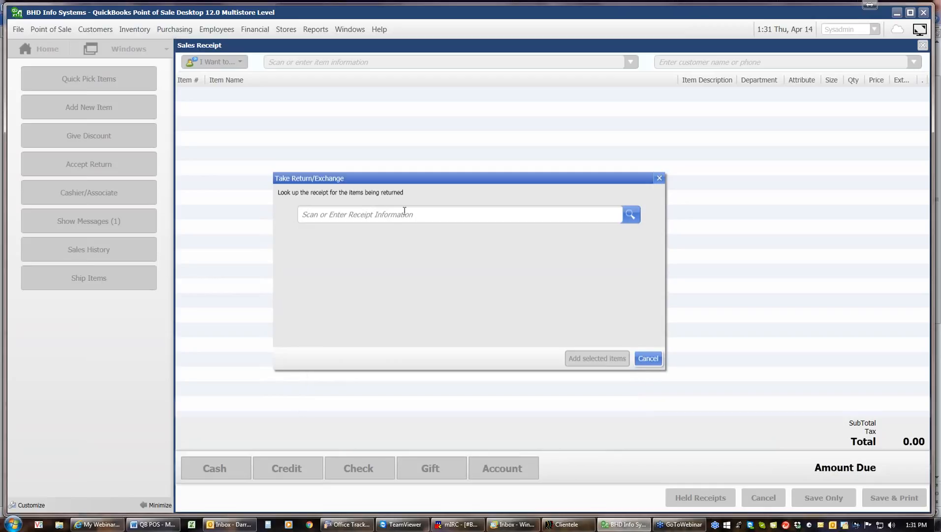
Step: Search receipts for 5 and load receipt #557 with its 2 × 10 g Protein Bars
{"action": "type", "text": "5"}
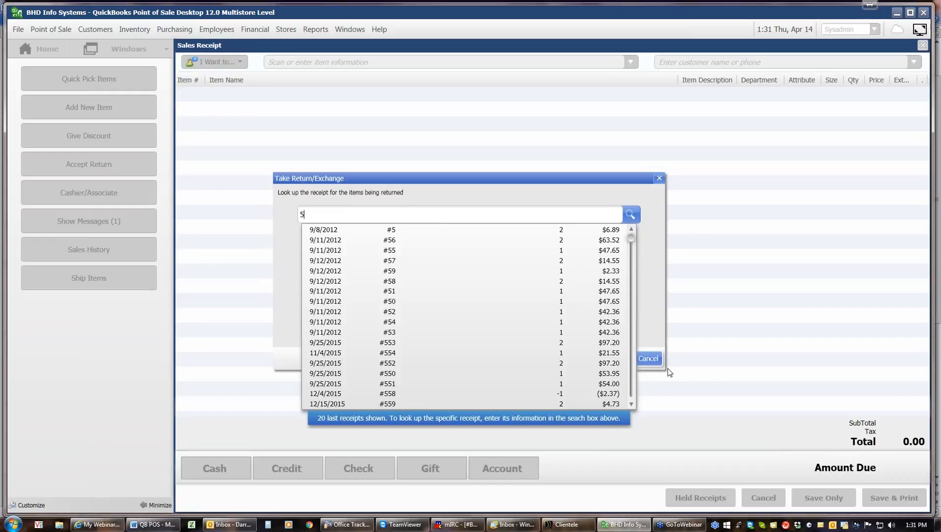
{"action": "left_click", "coordinate": [631, 404]}
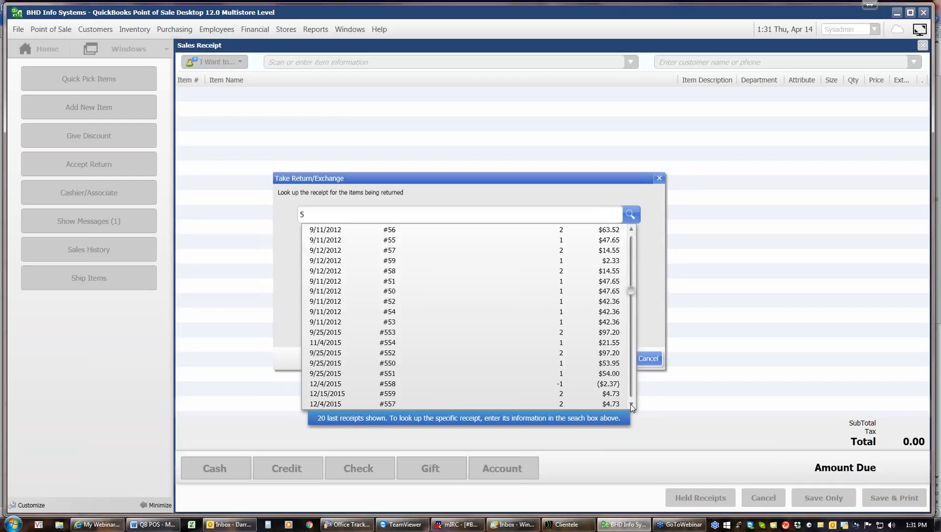
{"action": "left_click", "coordinate": [631, 404]}
{"action": "left_click", "coordinate": [631, 404]}
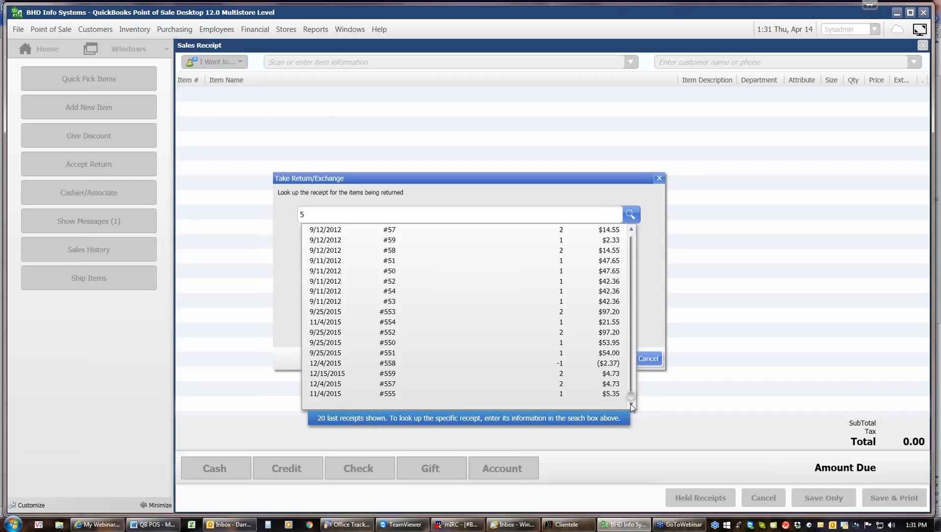
{"action": "left_click", "coordinate": [400, 383]}
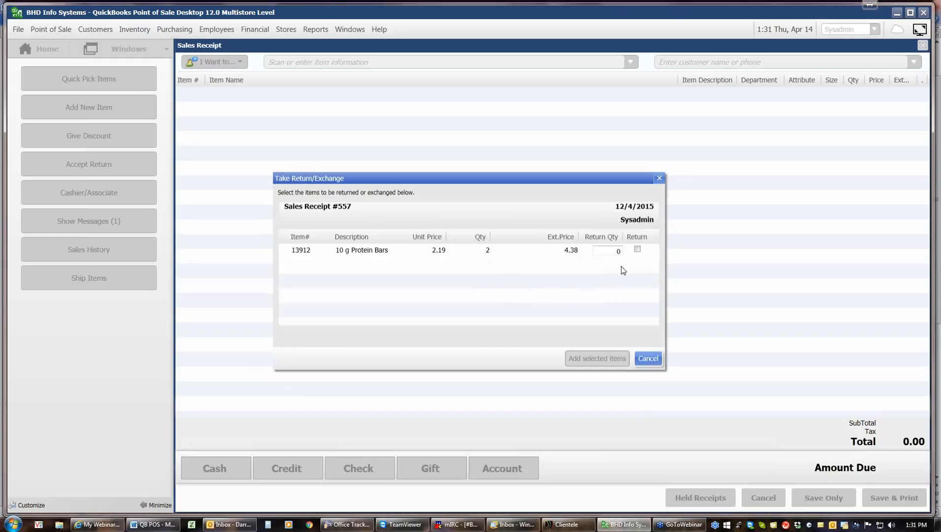
Step: Mark the protein bars for return, dismiss the quantity warning, and cancel without adding them
{"action": "left_click", "coordinate": [637, 250]}
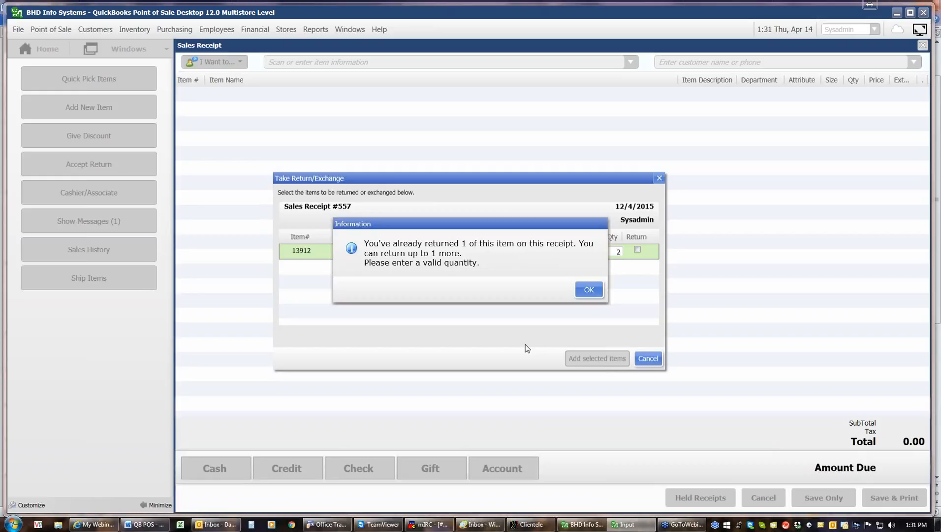
{"action": "left_click", "coordinate": [596, 293]}
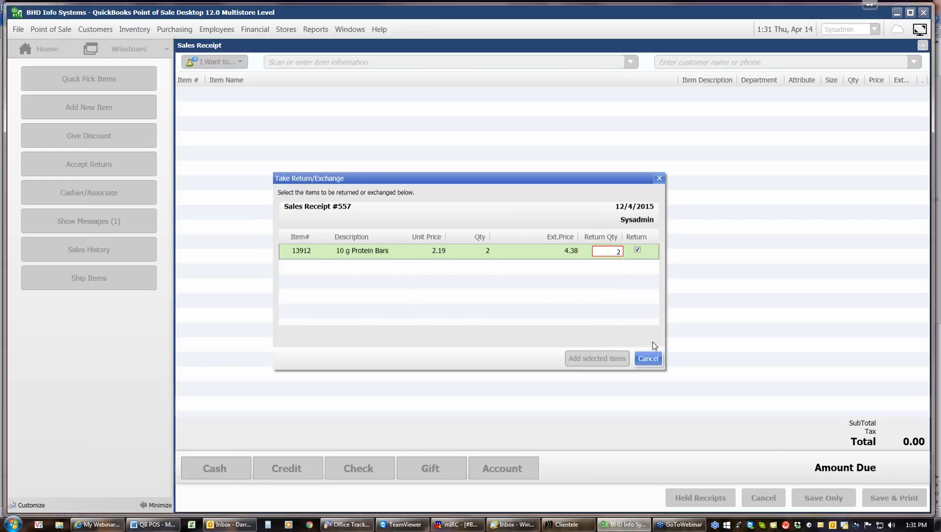
{"action": "left_click", "coordinate": [648, 358]}
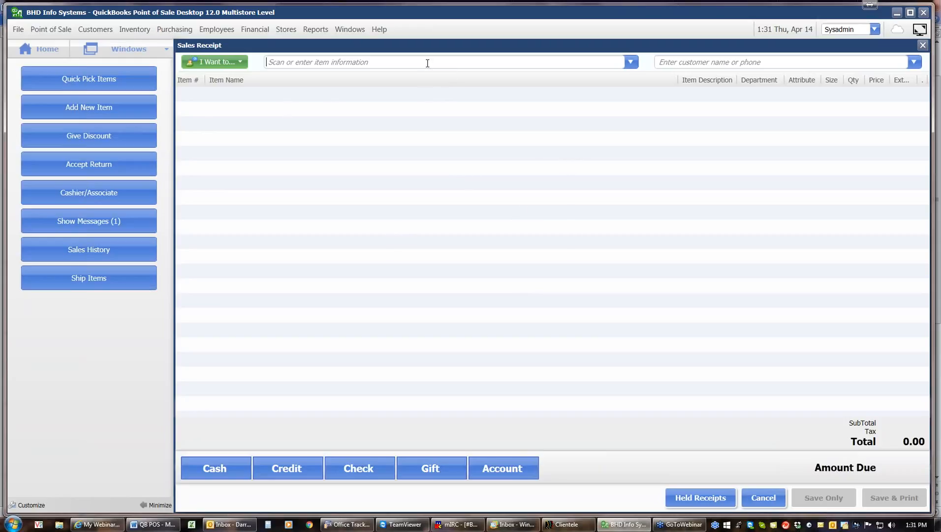
Step: Add item 456 Summer Day magnet and turn it into a return line at -4.27
{"action": "type", "text": "456"}
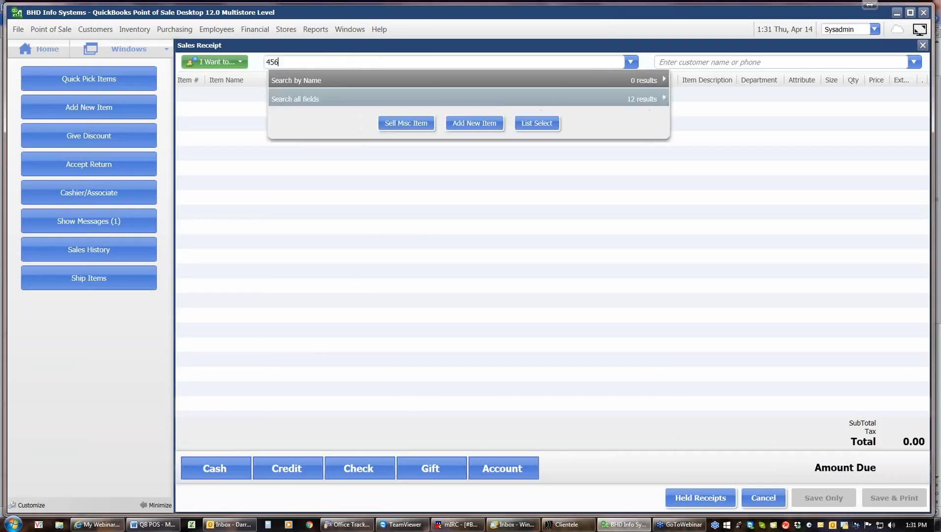
{"action": "key", "text": "Return"}
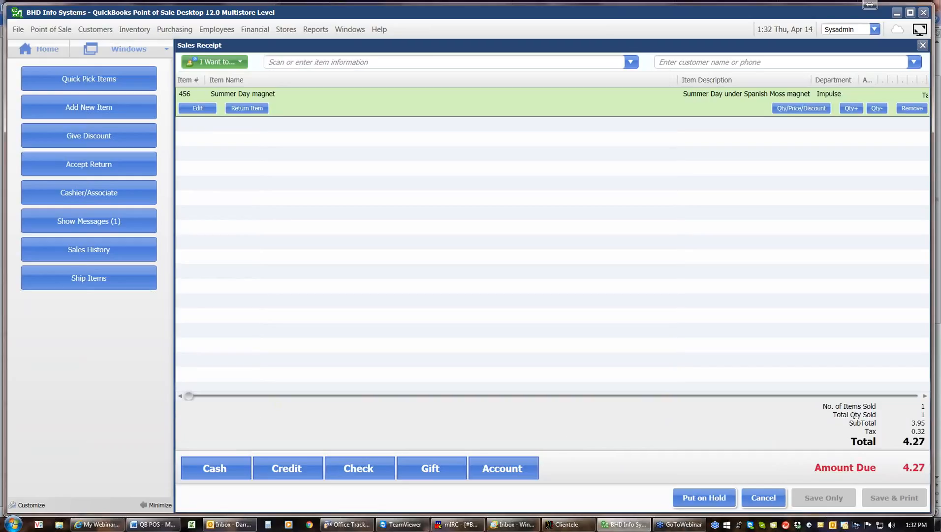
{"action": "left_click", "coordinate": [247, 108]}
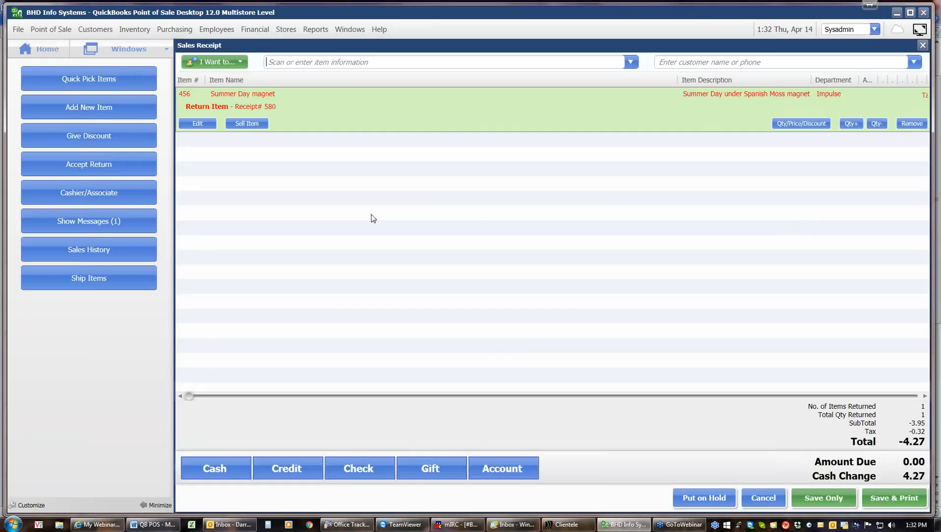
Step: Remove the Summer Day magnet line and open receipt #568 from the recent receipts list
{"action": "left_click", "coordinate": [915, 125]}
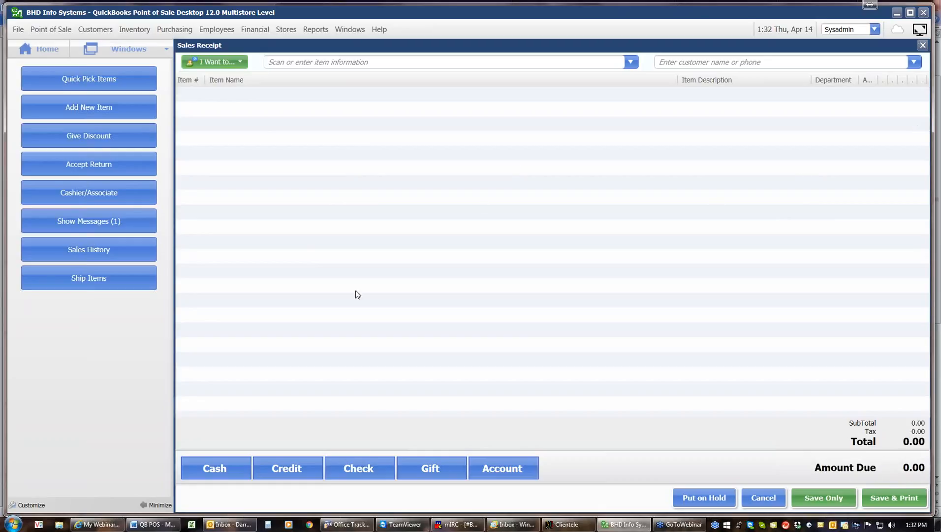
{"action": "left_click", "coordinate": [115, 165]}
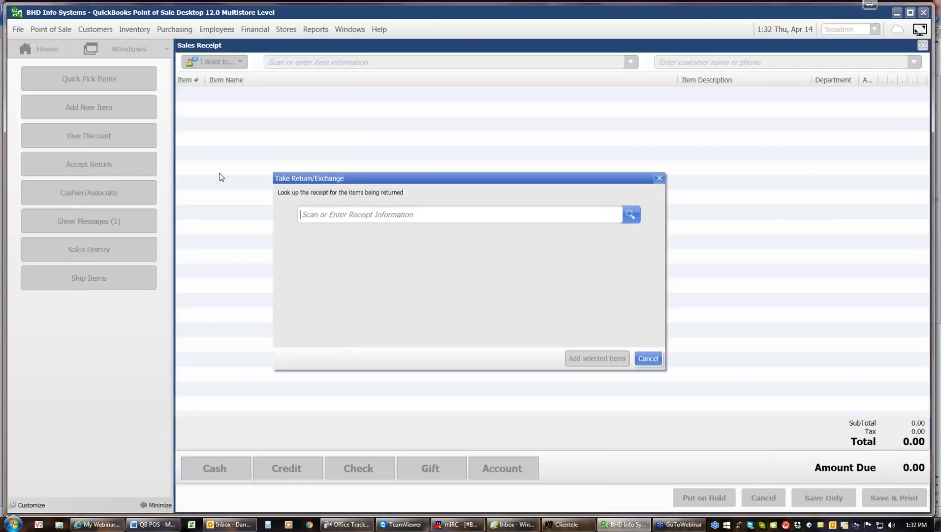
{"action": "left_click", "coordinate": [634, 215]}
{"action": "left_click_drag", "start_coordinate": [629, 238], "coordinate": [634, 402]}
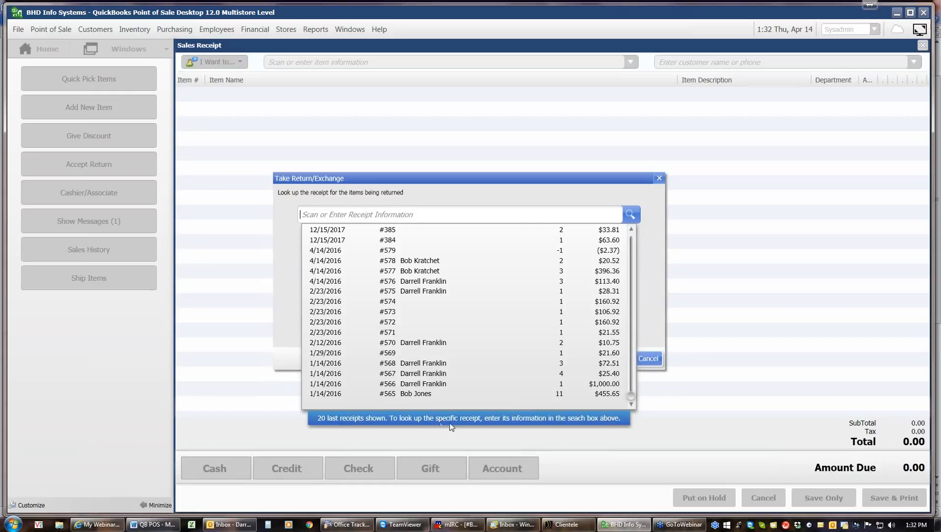
{"action": "left_click", "coordinate": [436, 365]}
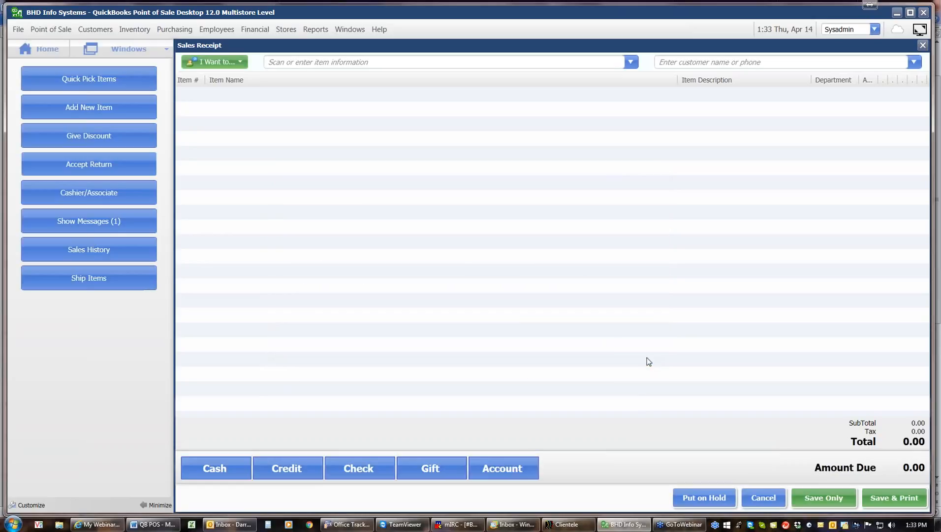
Step: Load receipt #576 and add one Art Attack (item 545, 15.00) as a return
{"action": "left_click", "coordinate": [117, 166]}
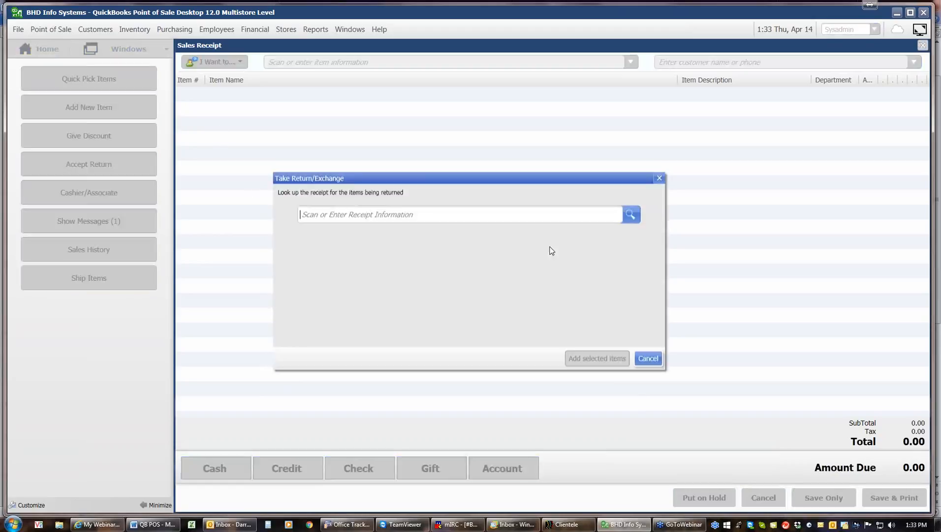
{"action": "left_click", "coordinate": [635, 216]}
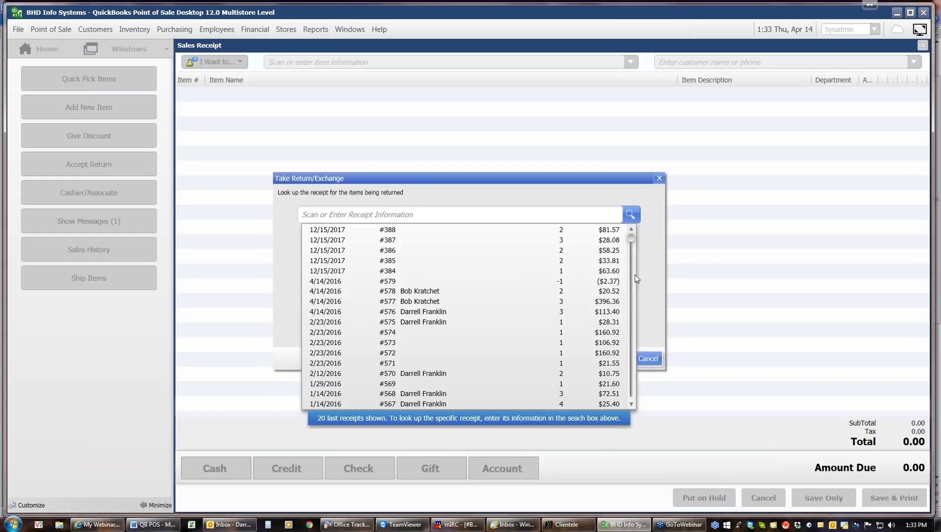
{"action": "left_click", "coordinate": [432, 317]}
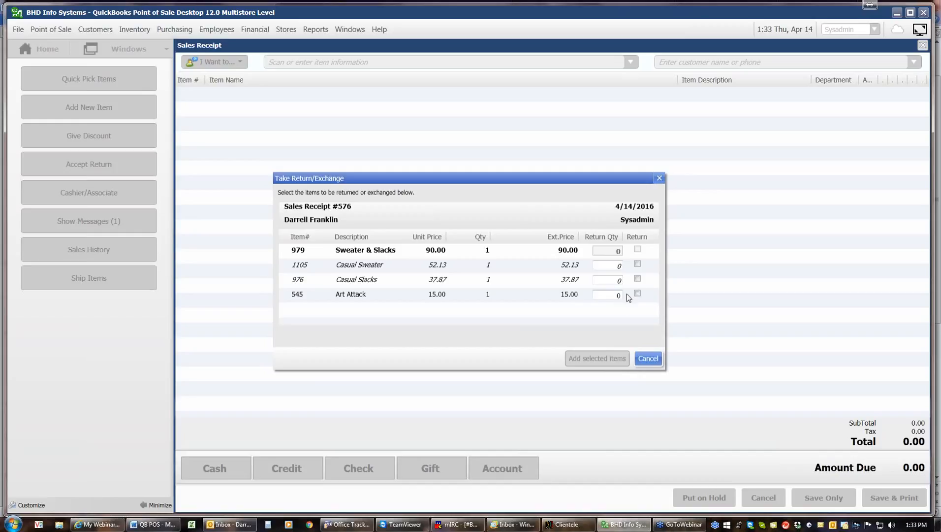
{"action": "left_click", "coordinate": [637, 294]}
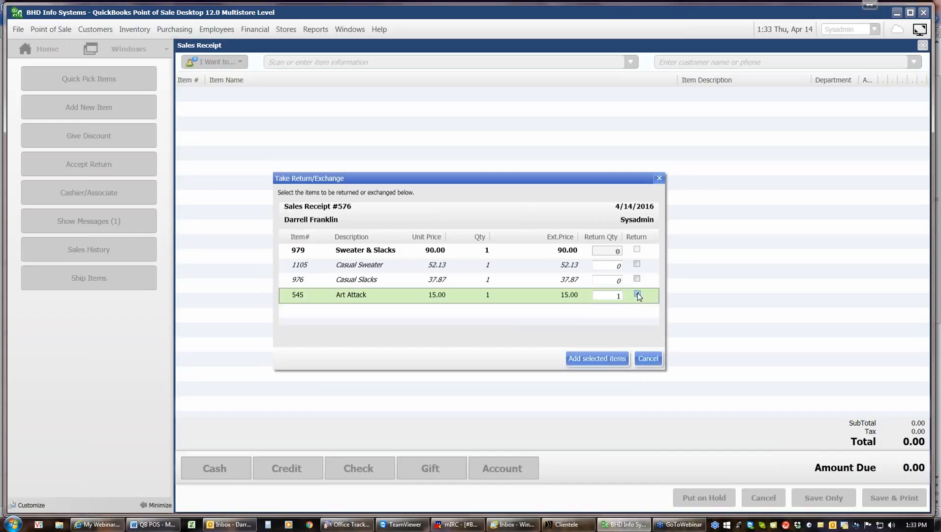
{"action": "left_click", "coordinate": [596, 359]}
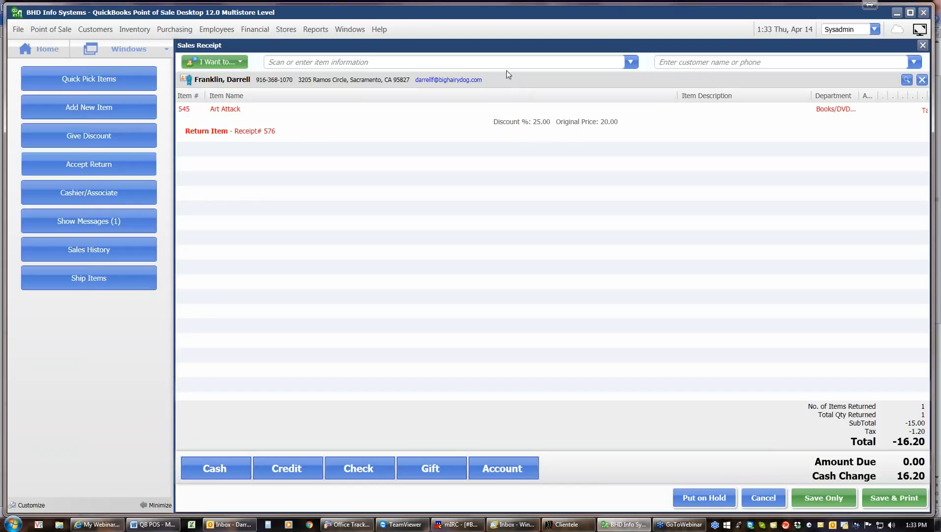
Step: Add item 545 Art Attack as a sale line and fit the receipt columns to their contents
{"action": "type", "text": "545"}
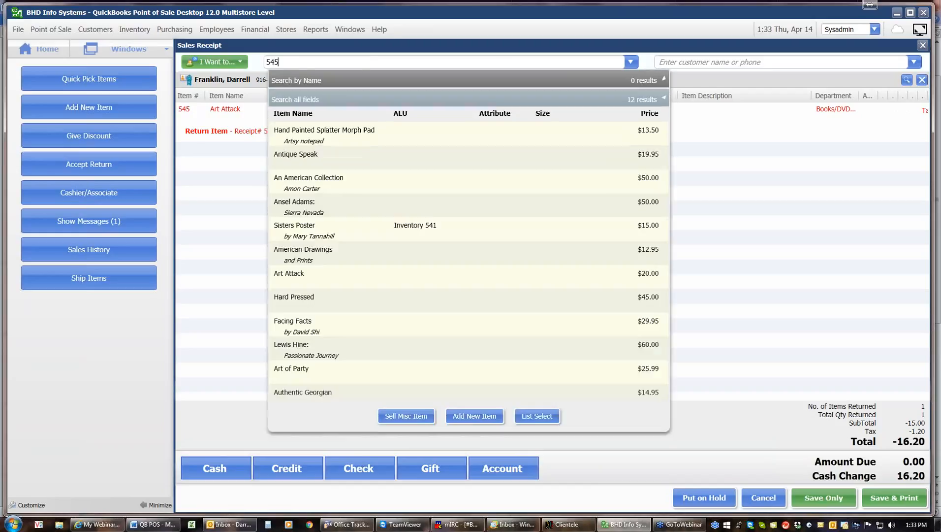
{"action": "key", "text": "Return"}
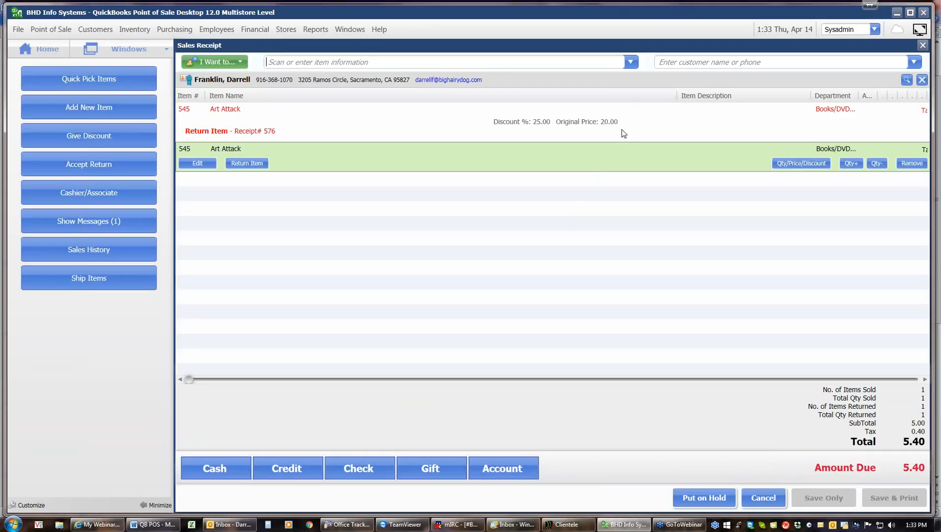
{"action": "right_click", "coordinate": [629, 102]}
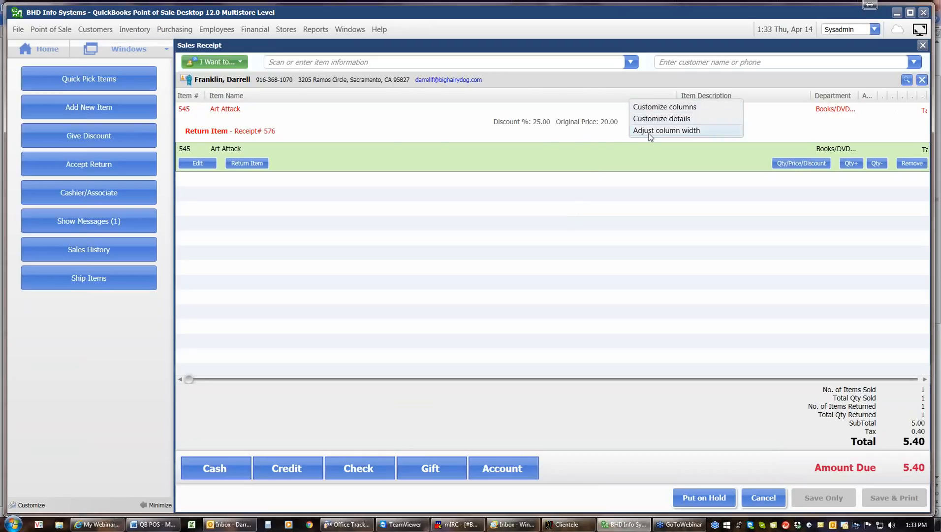
{"action": "left_click", "coordinate": [649, 131]}
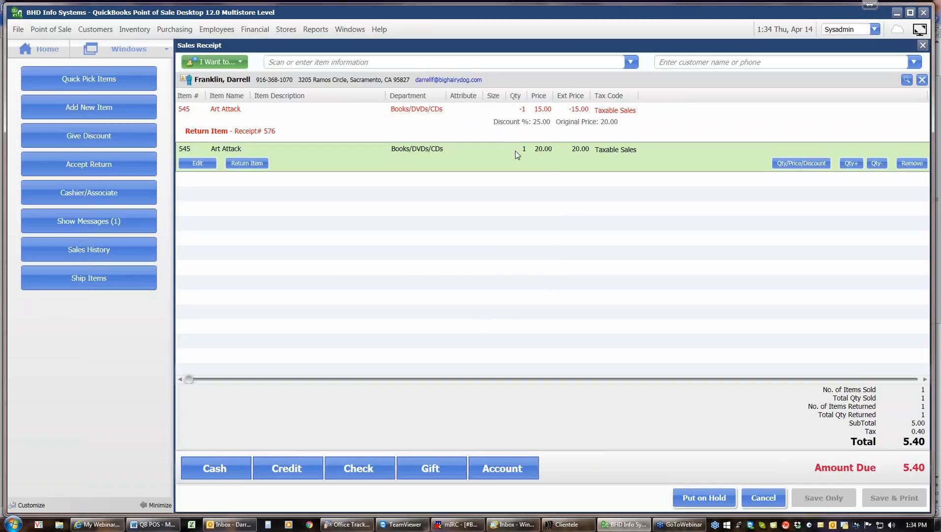
Step: Remove both the Art Attack sale line and return line, leaving 0.00 due
{"action": "left_click", "coordinate": [913, 164]}
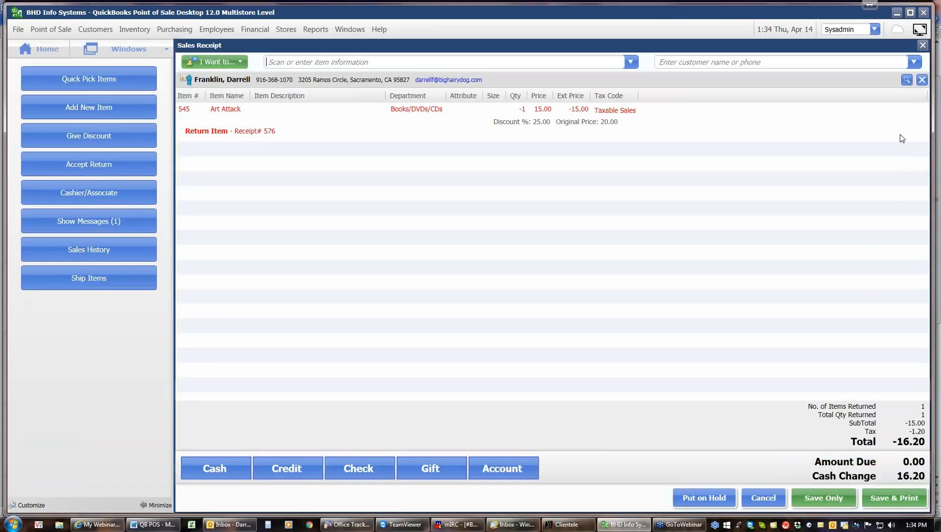
{"action": "left_click", "coordinate": [902, 138]}
{"action": "left_click", "coordinate": [912, 149]}
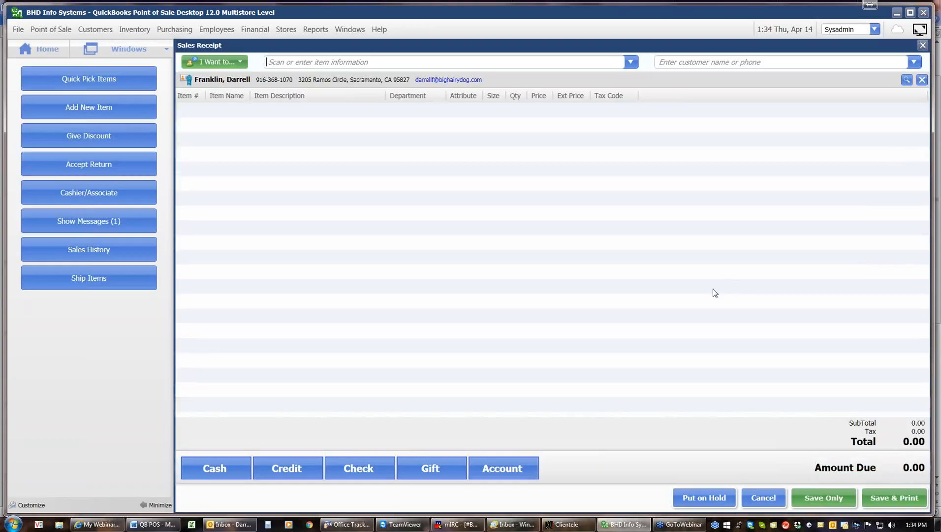
Step: Discard the empty sales receipt and start New Sales Order SO # 7 from Customer Orders
{"action": "left_click", "coordinate": [767, 497]}
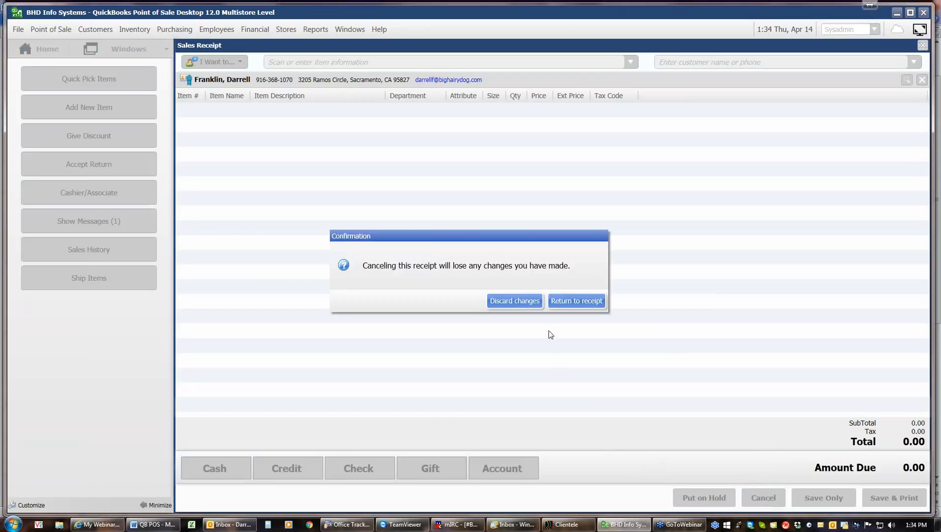
{"action": "left_click", "coordinate": [515, 301]}
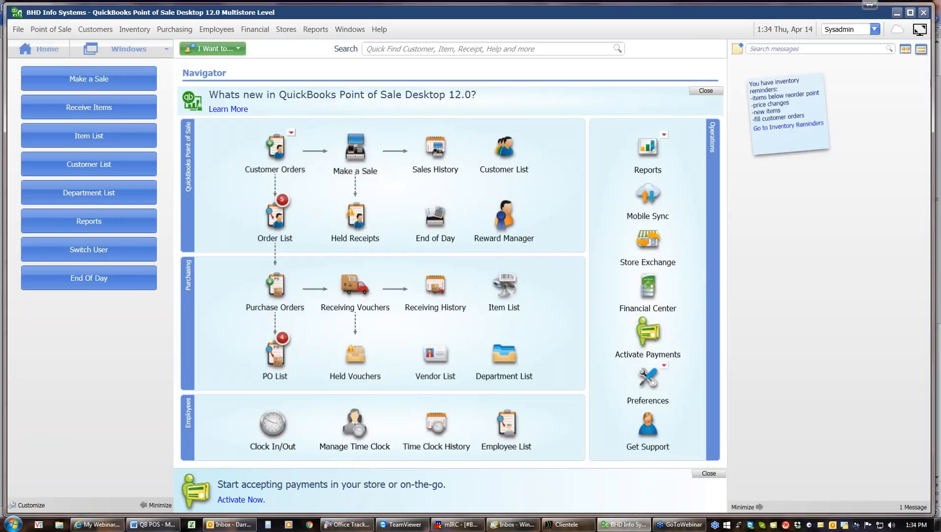
{"action": "left_click", "coordinate": [278, 147]}
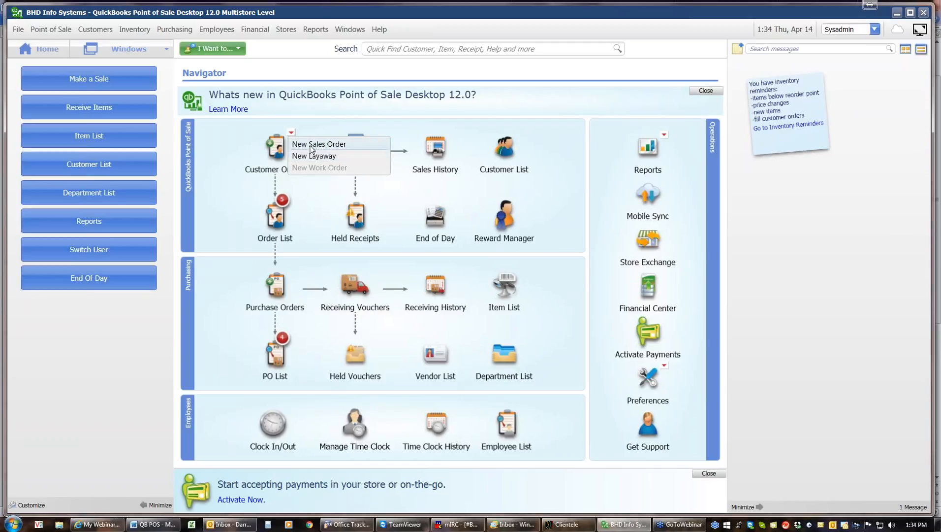
{"action": "left_click", "coordinate": [311, 148]}
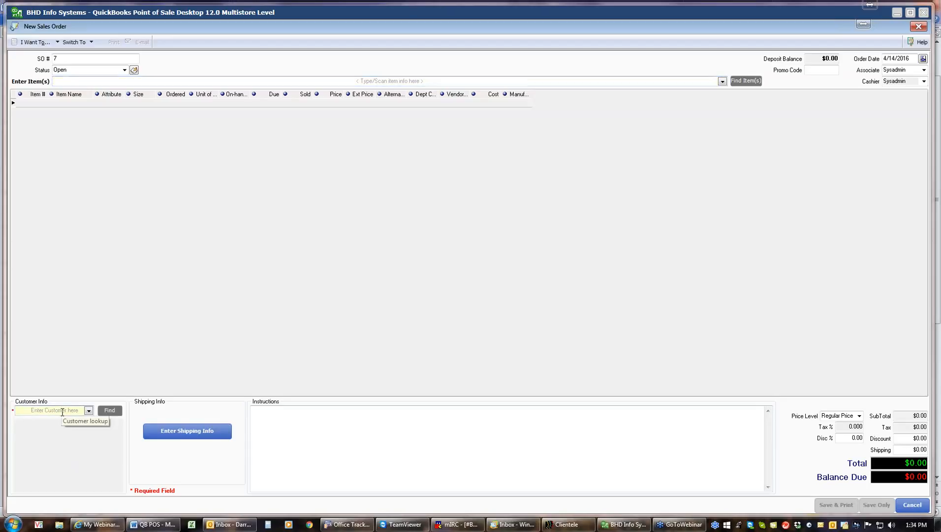
Step: Pick the matching customer, then add item 575 ($19.95) after 754 finds no match, totalling $21.55
{"action": "type", "text": "Franklin"}
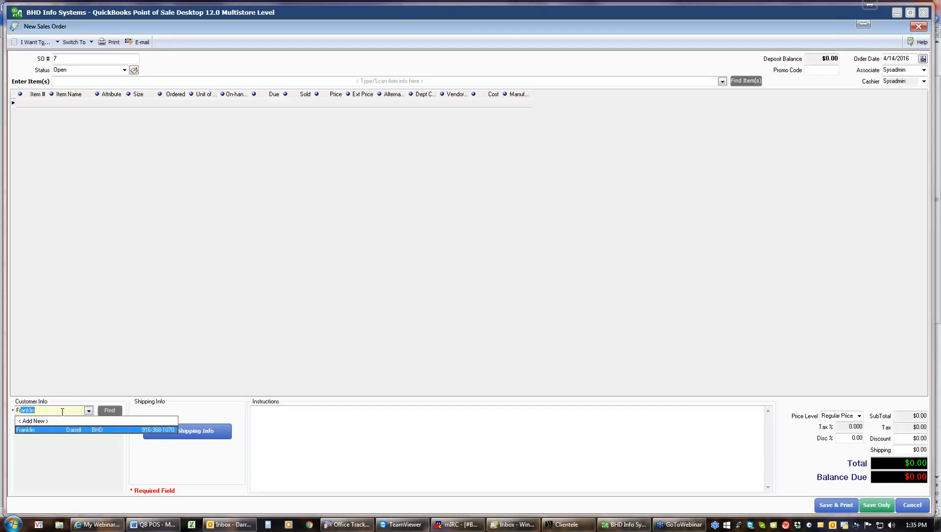
{"action": "left_click", "coordinate": [66, 430]}
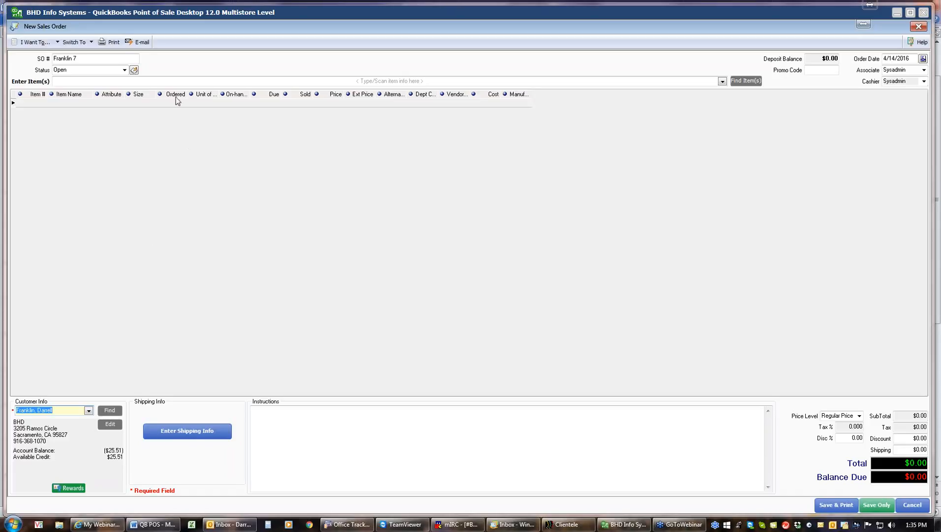
{"action": "left_click", "coordinate": [183, 81]}
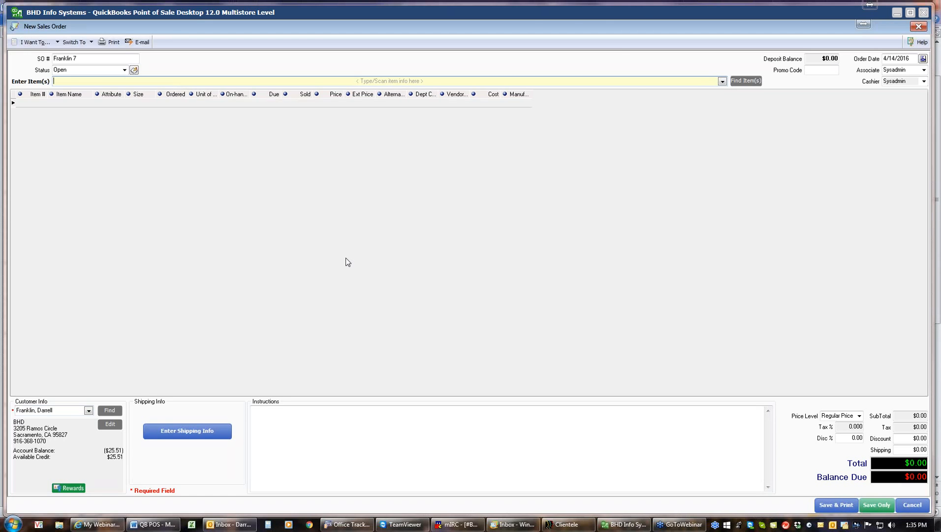
{"action": "type", "text": "754"}
{"action": "key", "text": "Return"}
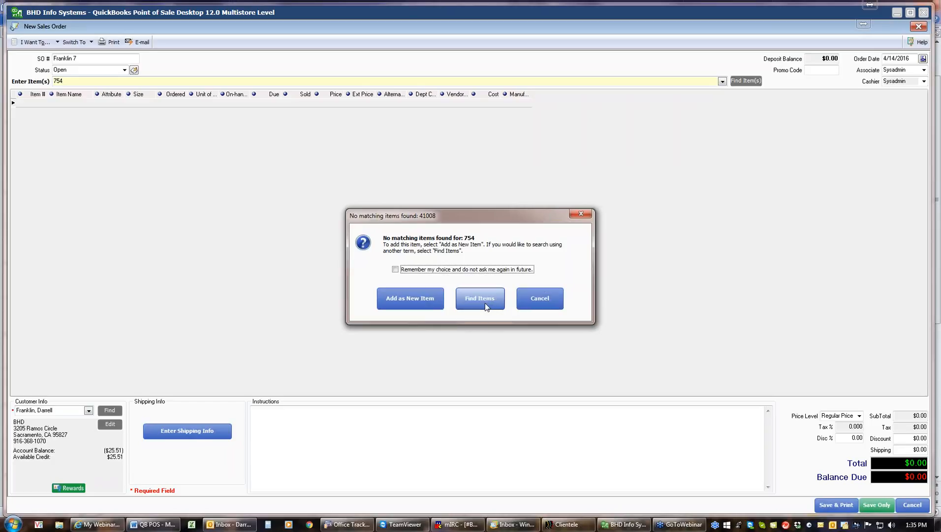
{"action": "left_click", "coordinate": [532, 298]}
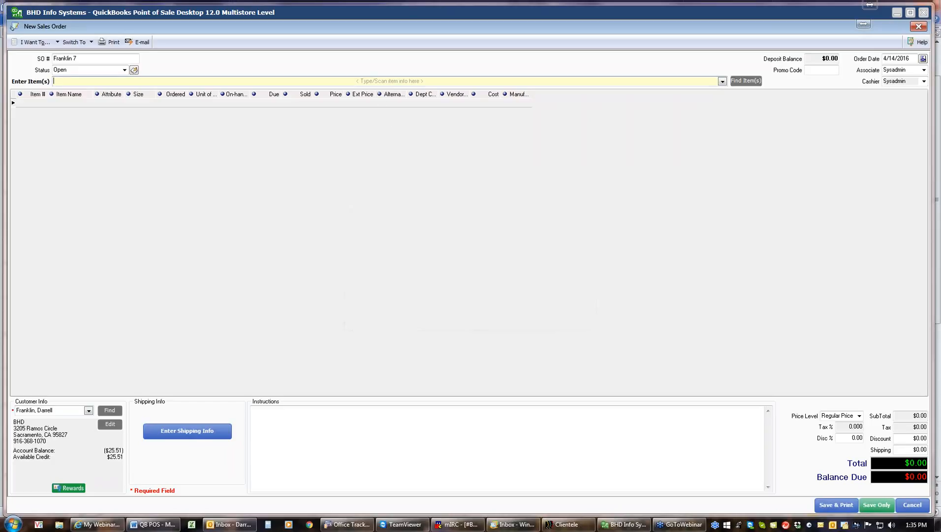
{"action": "type", "text": "575"}
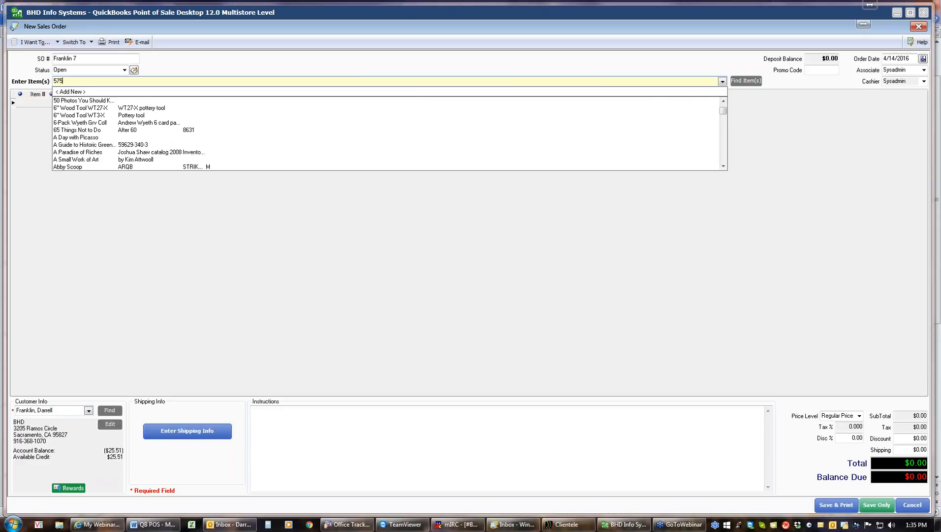
{"action": "key", "text": "Return"}
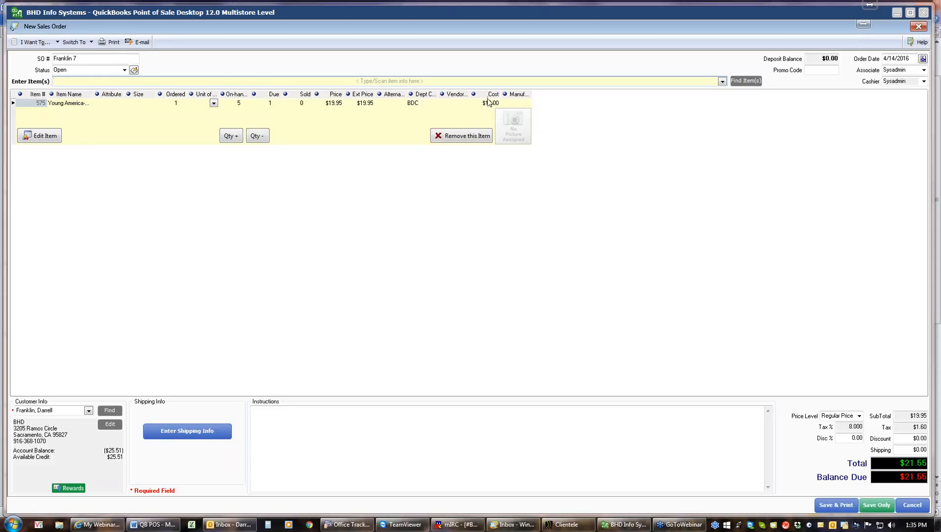
Step: Remove Cost via Customize Columns, then Save & Print to get the $10.78 deposit suggestion
{"action": "right_click", "coordinate": [489, 98]}
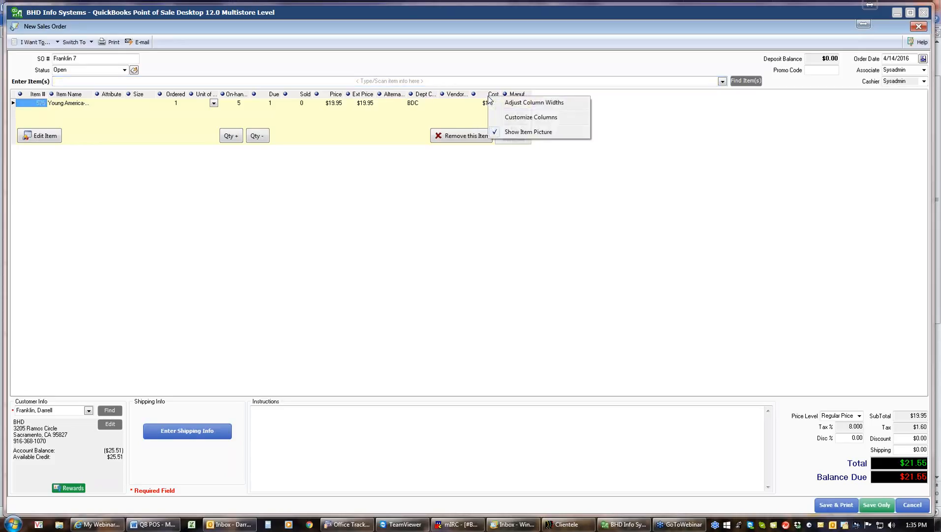
{"action": "left_click", "coordinate": [534, 118]}
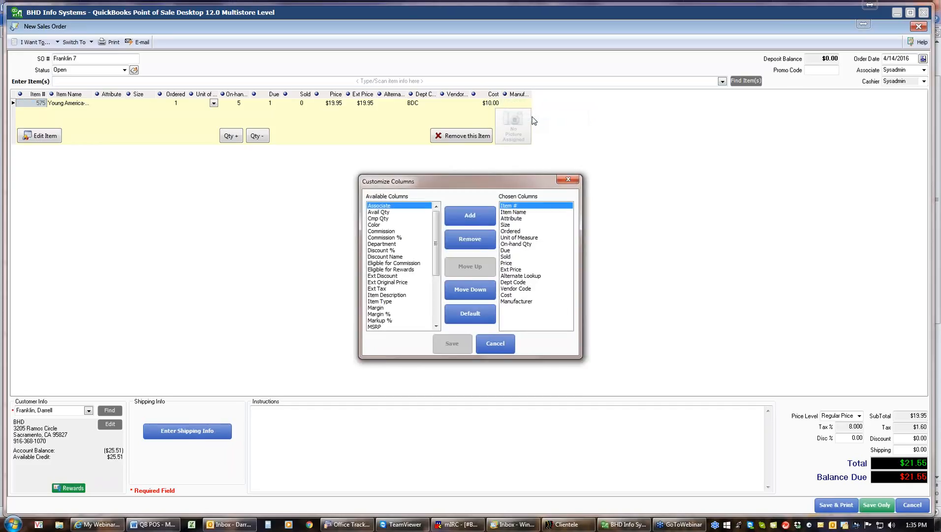
{"action": "left_click", "coordinate": [507, 295]}
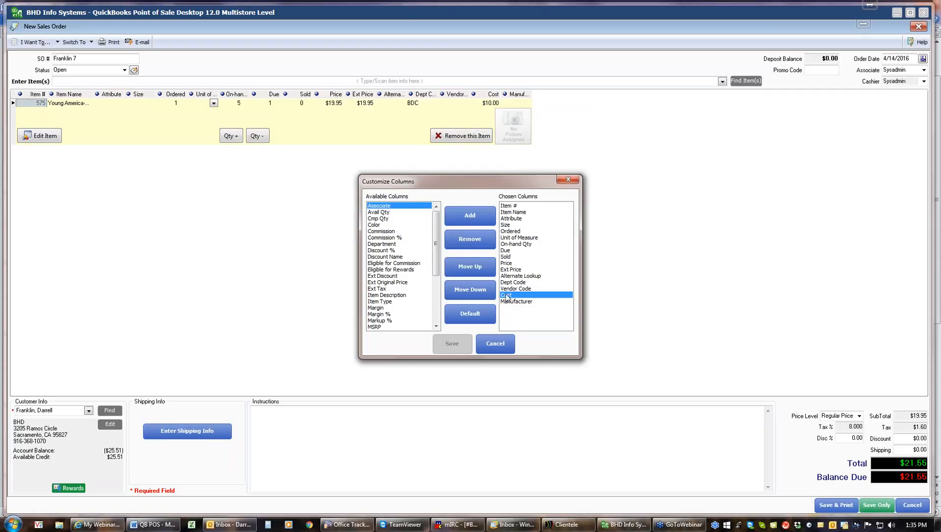
{"action": "left_click", "coordinate": [480, 246]}
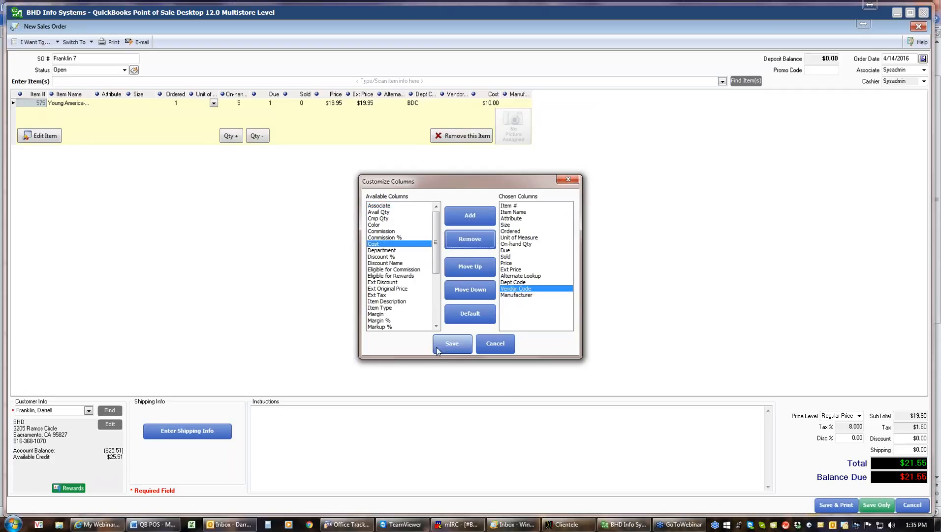
{"action": "left_click", "coordinate": [444, 347]}
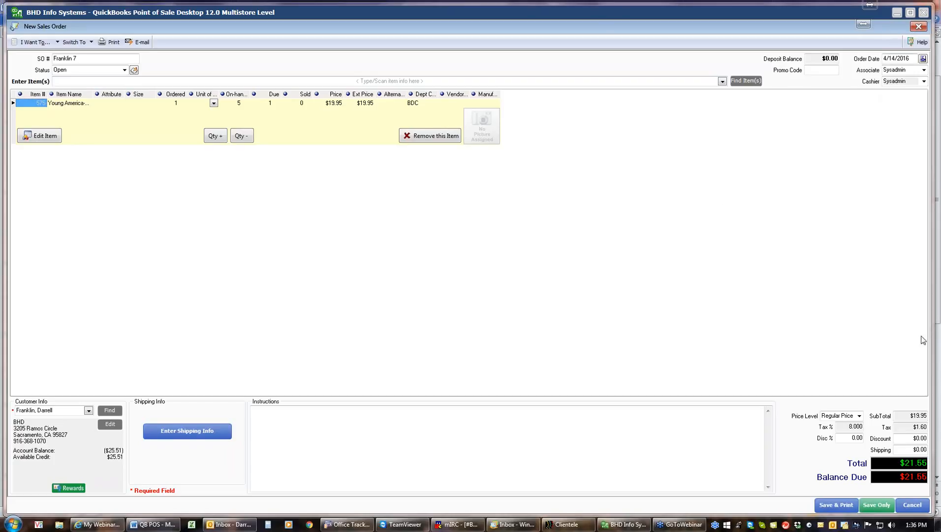
{"action": "left_click", "coordinate": [839, 505]}
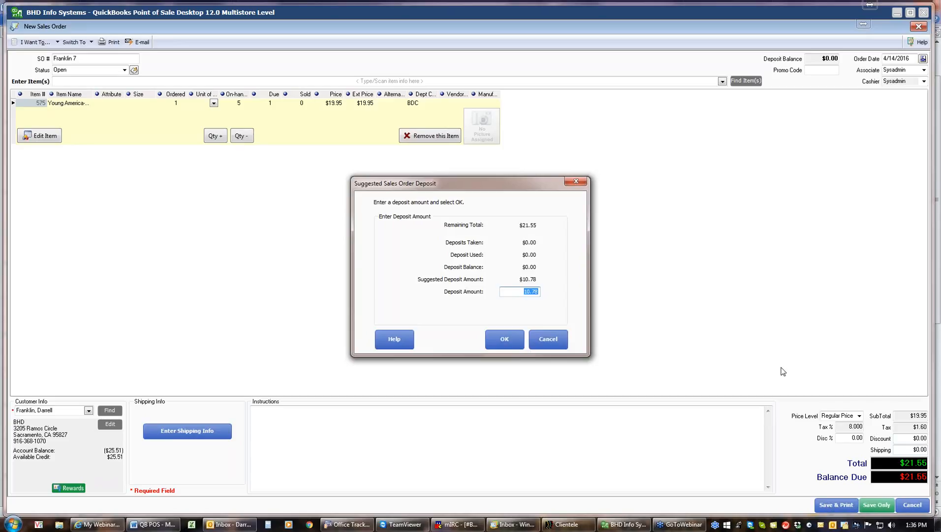
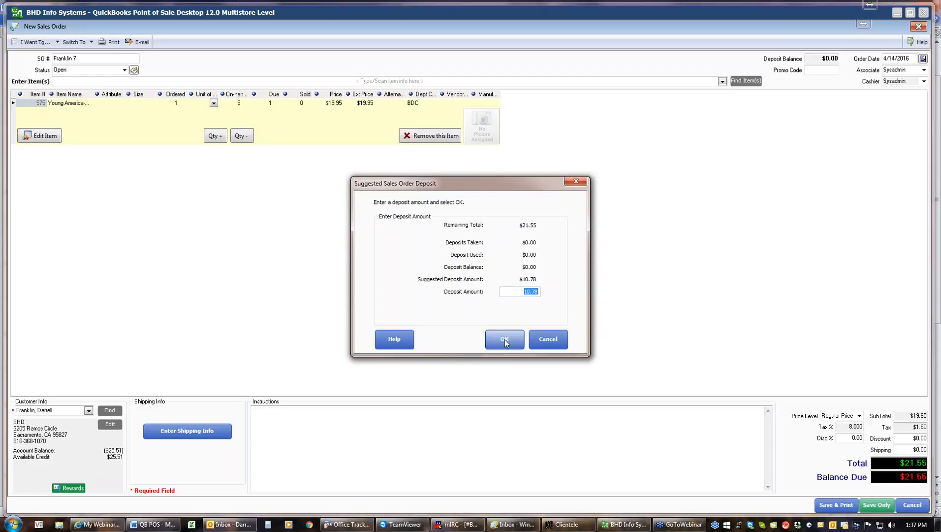
Step: Take the $10.78 deposit as $20.00 cash tendered and accept $9.22 change
{"action": "left_click", "coordinate": [504, 341]}
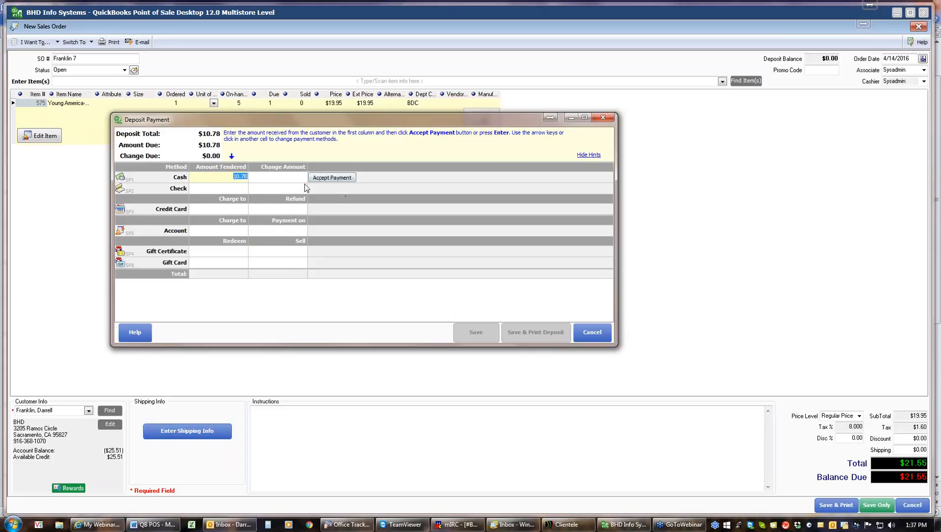
{"action": "left_click", "coordinate": [325, 177]}
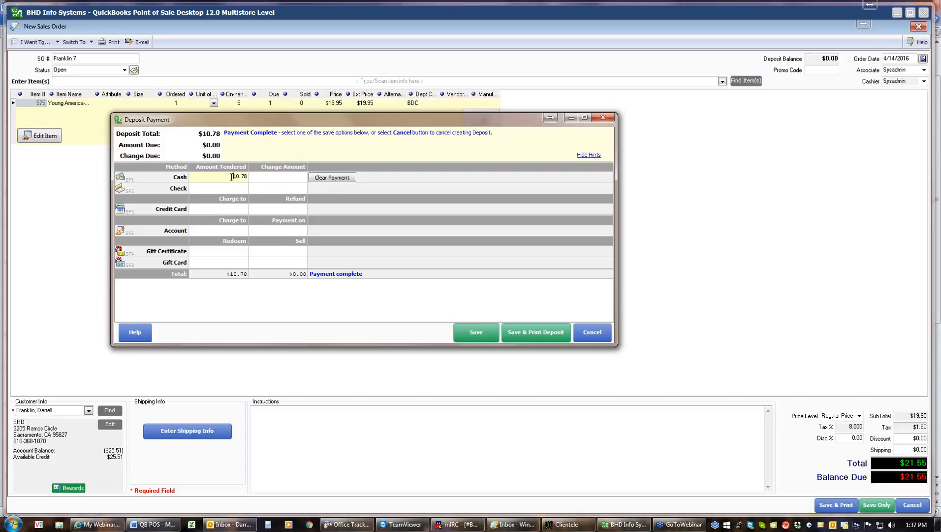
{"action": "left_click", "coordinate": [250, 179]}
{"action": "type", "text": "20"}
{"action": "key", "text": "Return"}
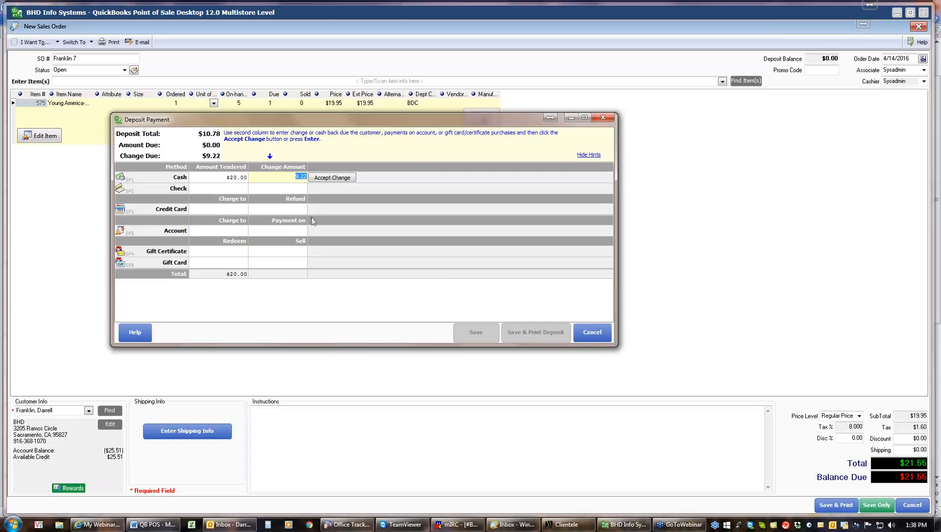
{"action": "left_click", "coordinate": [282, 176]}
{"action": "left_click", "coordinate": [332, 178]}
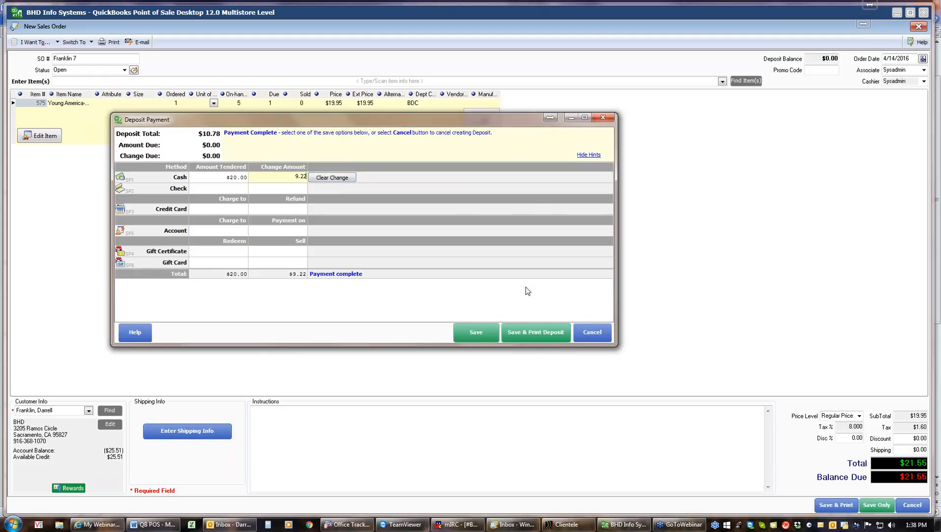
Step: Save the $10.78 deposit after previewing its receipt zoomed in, acknowledging the $9.22 change
{"action": "left_click", "coordinate": [532, 332]}
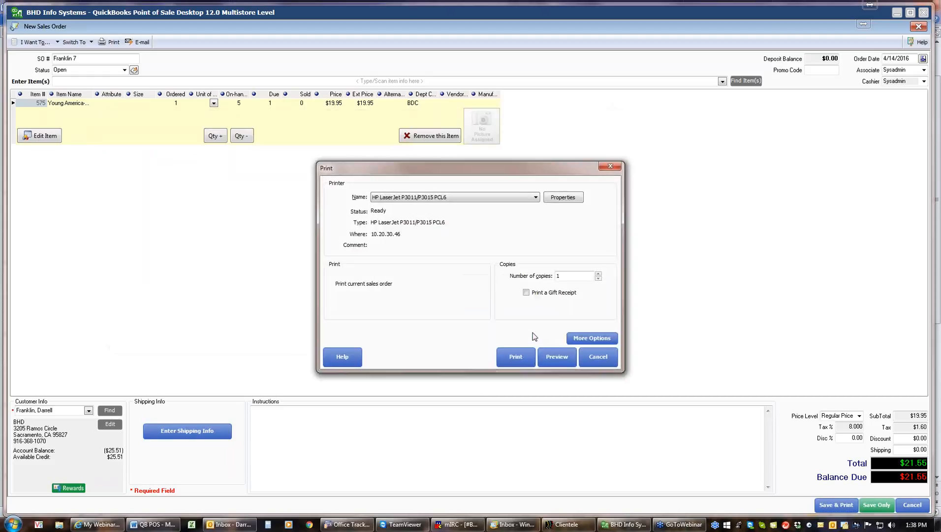
{"action": "left_click", "coordinate": [558, 358]}
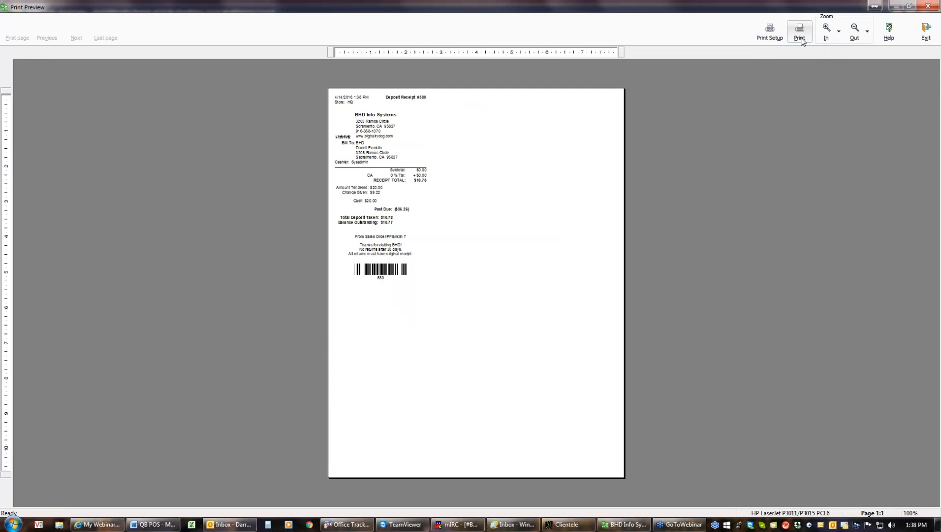
{"action": "left_click", "coordinate": [827, 30]}
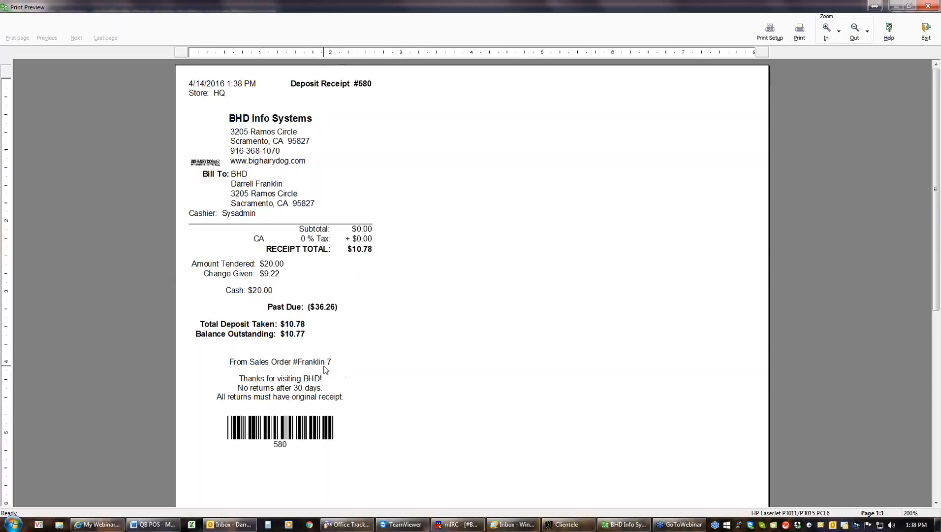
{"action": "left_click", "coordinate": [919, 40]}
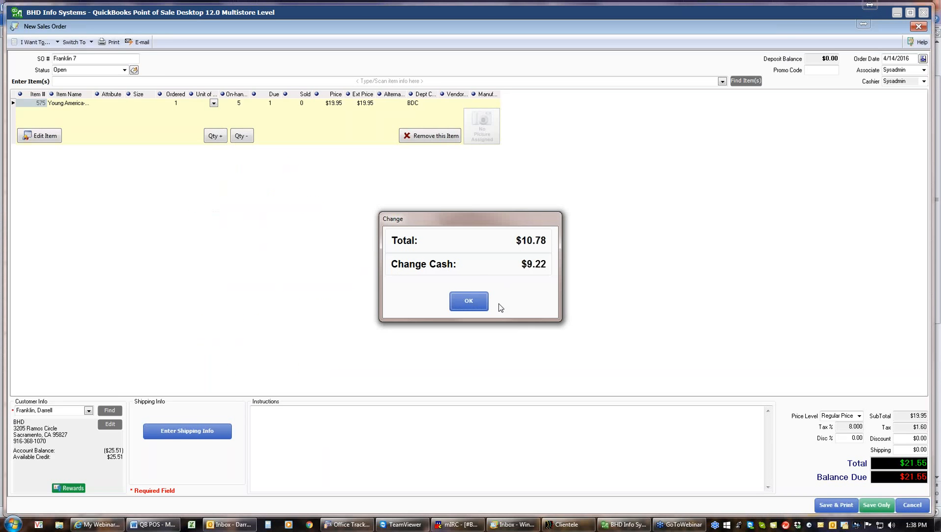
{"action": "left_click", "coordinate": [471, 308]}
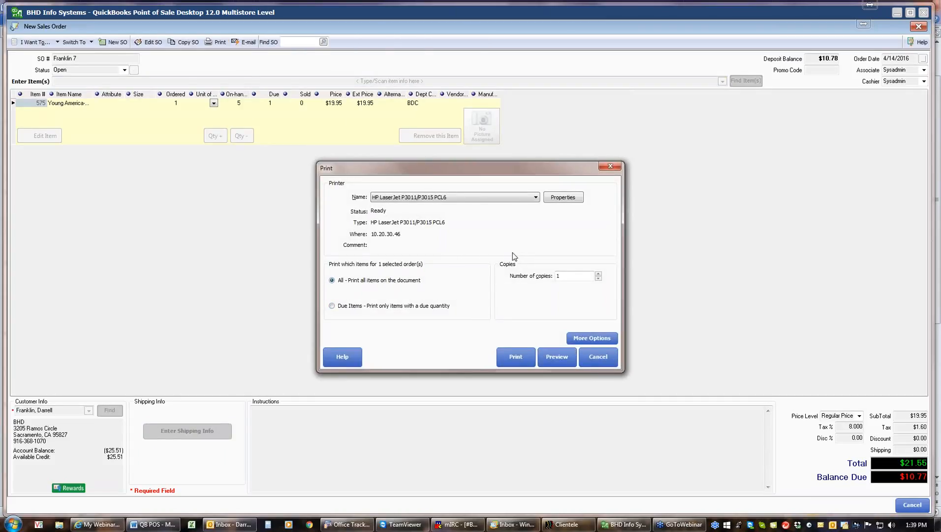
Step: Preview the sales order printout with its deposit history at higher zoom, then close it
{"action": "left_click", "coordinate": [551, 353]}
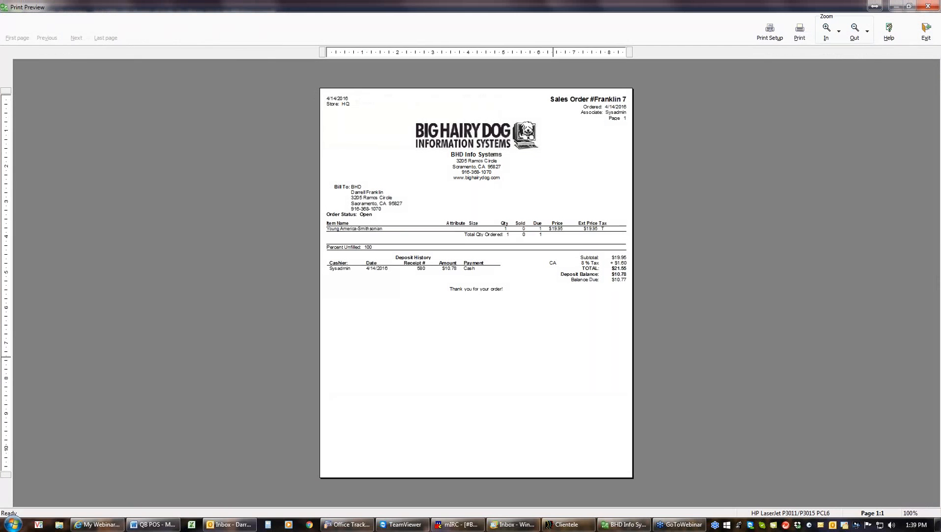
{"action": "left_click", "coordinate": [828, 29]}
{"action": "left_click", "coordinate": [828, 29]}
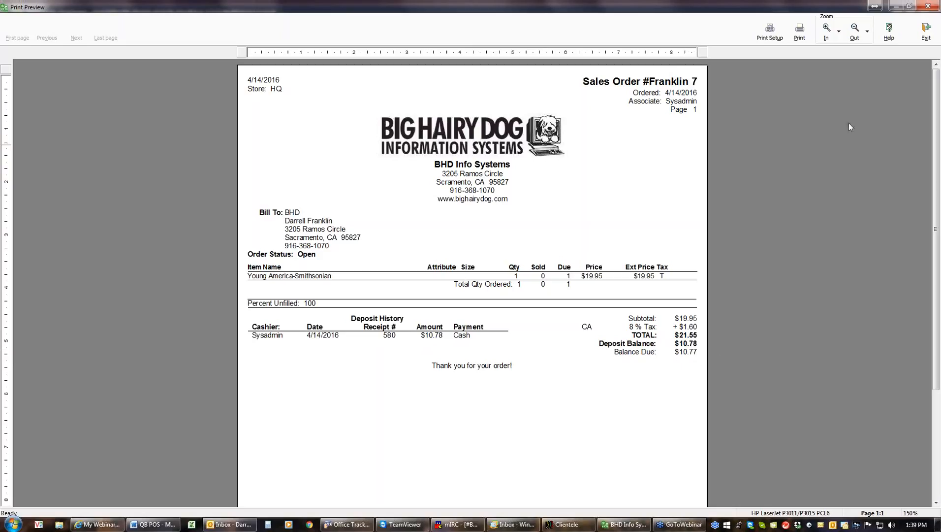
{"action": "left_click", "coordinate": [921, 38]}
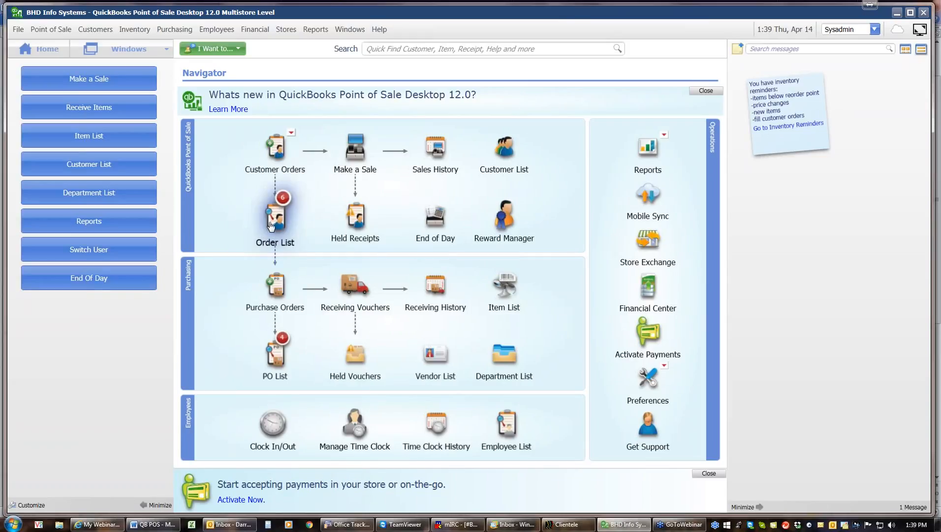
Step: Open the Open Sales Orders list and select the 4/14/2016 order with its $10.78 deposit
{"action": "mouse_move", "coordinate": [272, 226]}
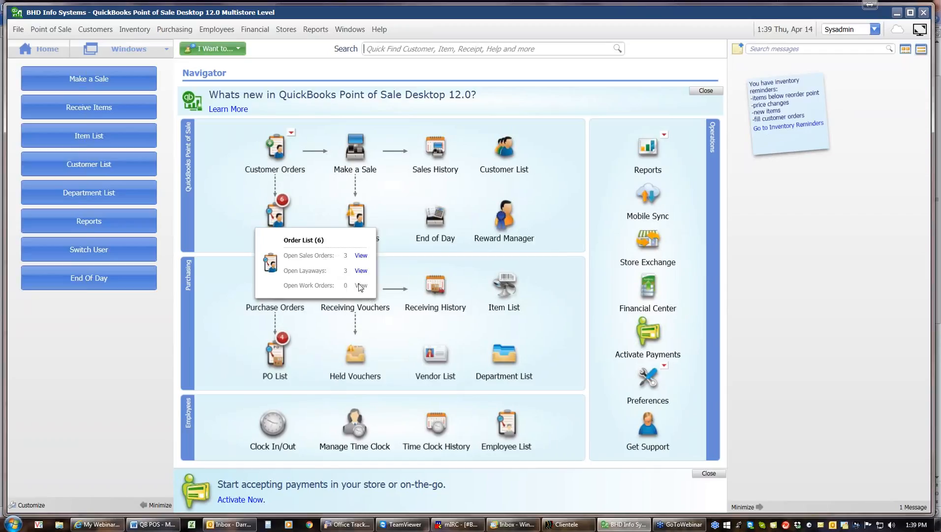
{"action": "left_click", "coordinate": [361, 255]}
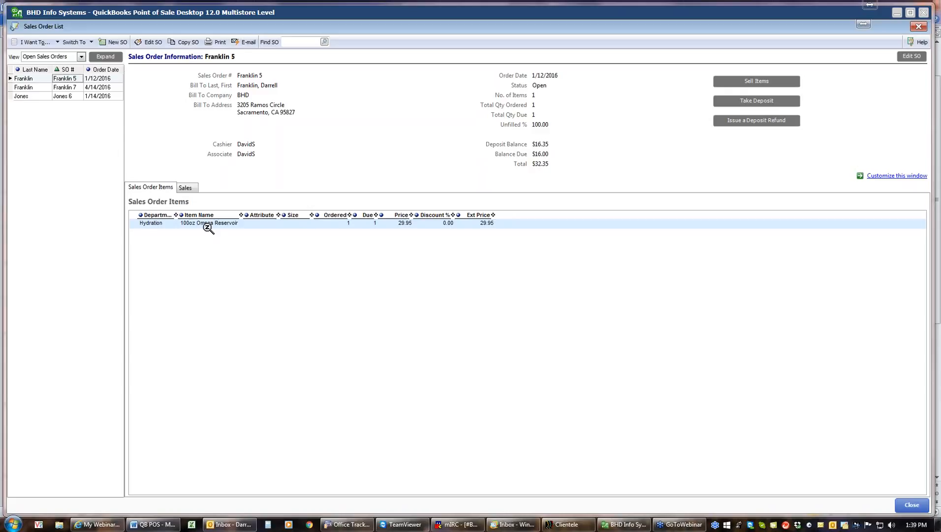
{"action": "left_click", "coordinate": [69, 88]}
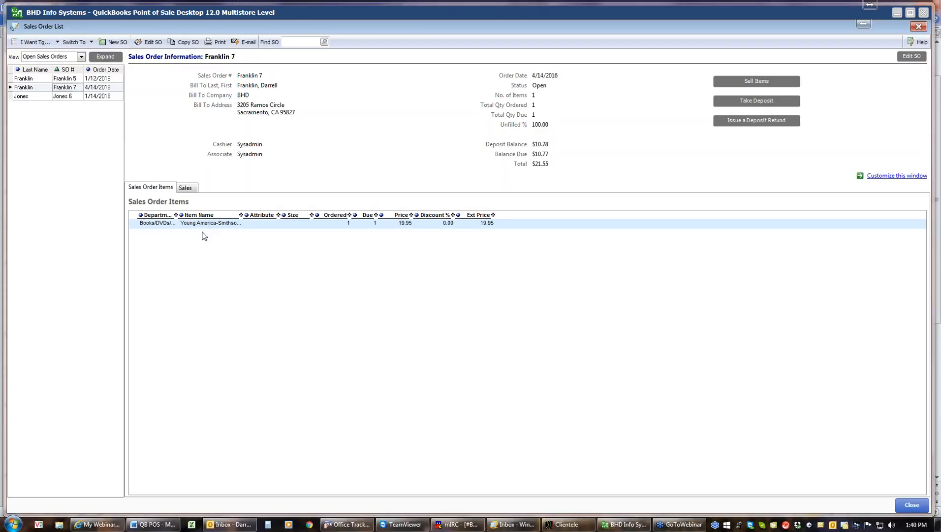
Step: Sell all items on the order, putting item 575 ($19.95) onto a $21.55 receipt
{"action": "left_click", "coordinate": [764, 81]}
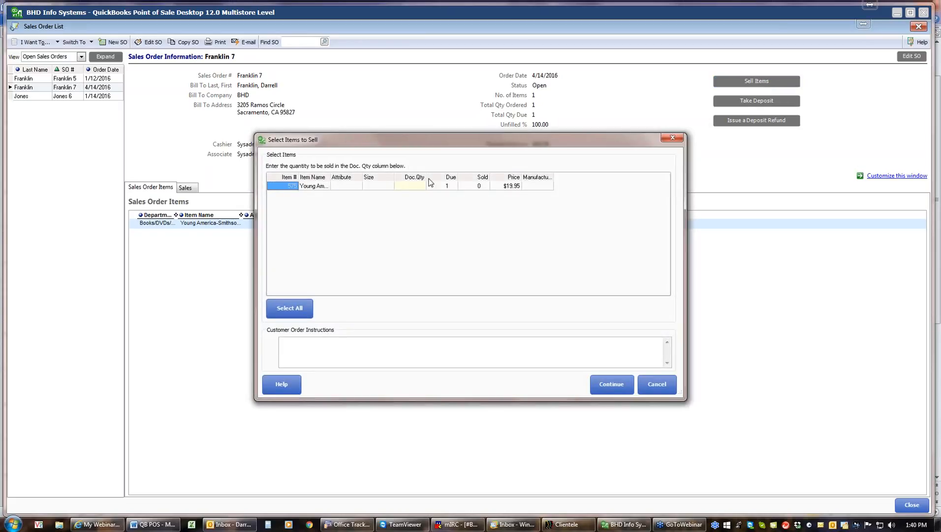
{"action": "left_click", "coordinate": [304, 314]}
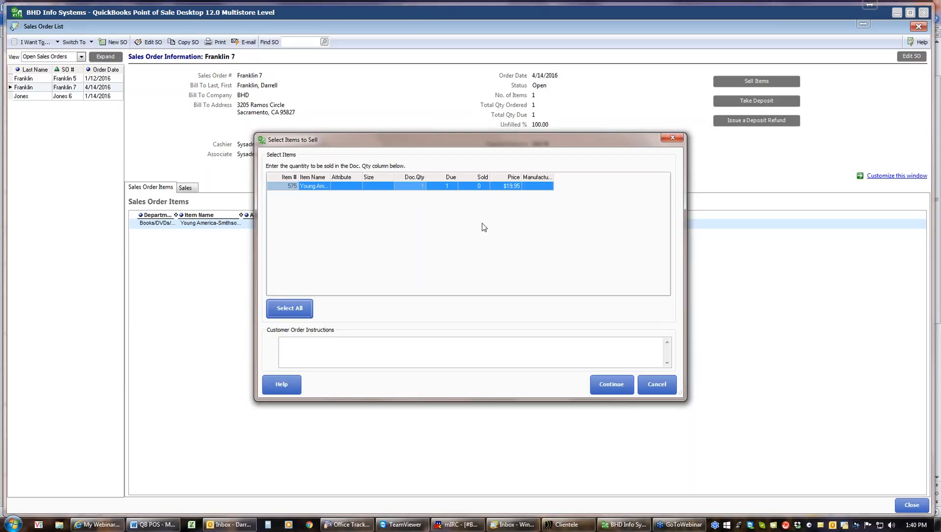
{"action": "left_click", "coordinate": [613, 386]}
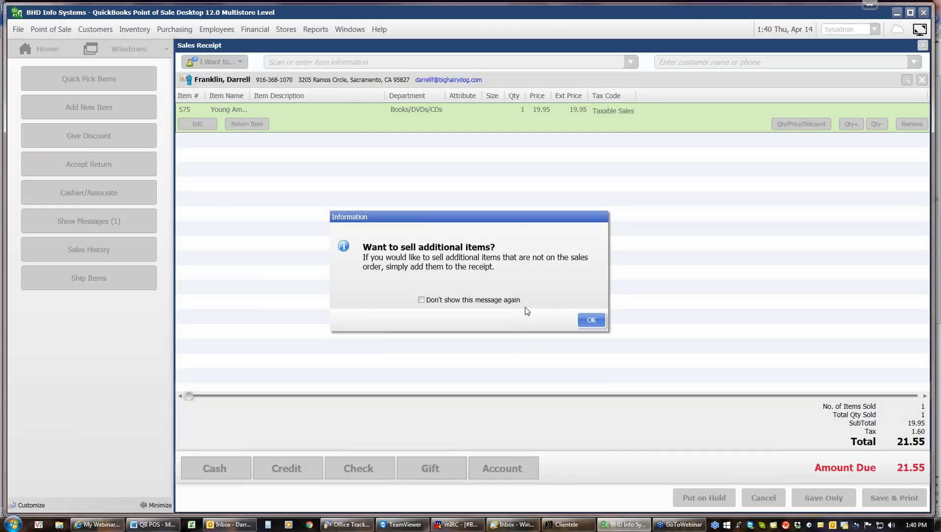
Step: Pay the balance with $11.00 cash on top of the $10.78 deposit
{"action": "left_click", "coordinate": [591, 320]}
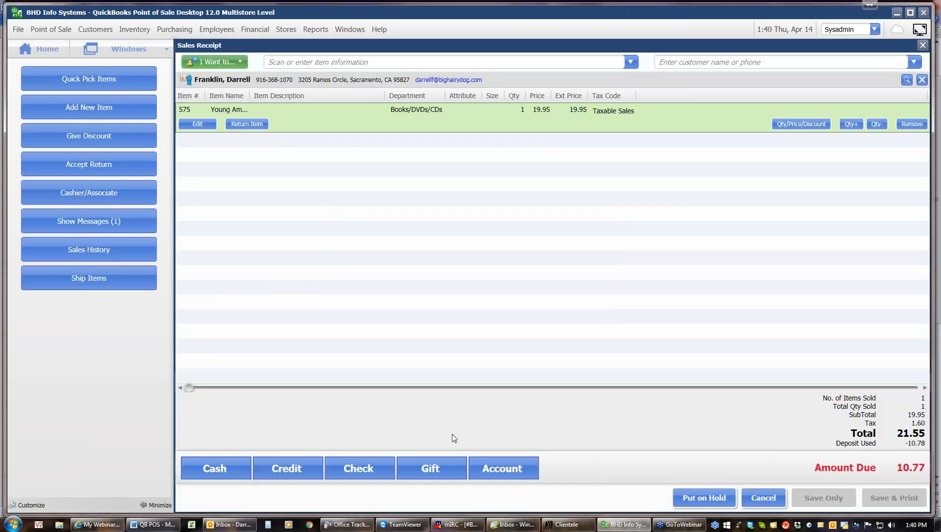
{"action": "left_click", "coordinate": [225, 465]}
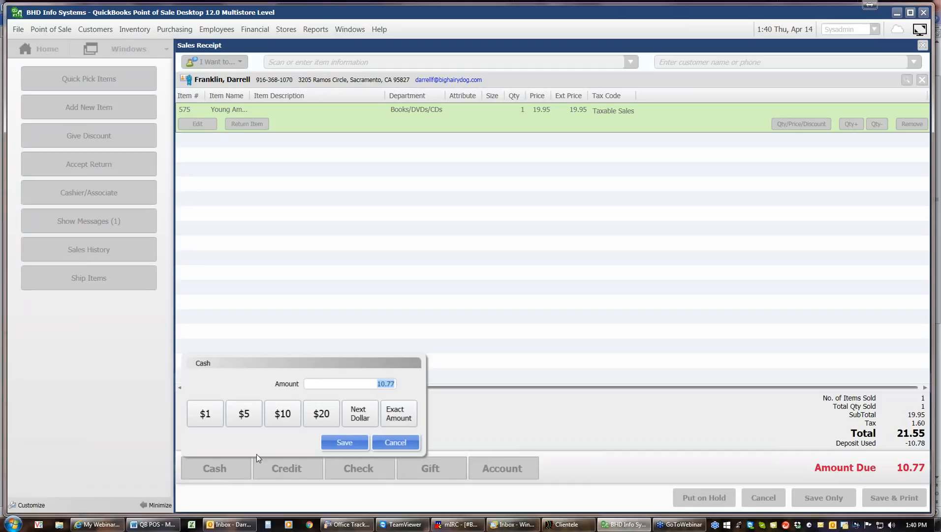
{"action": "type", "text": "11"}
{"action": "left_click", "coordinate": [363, 442]}
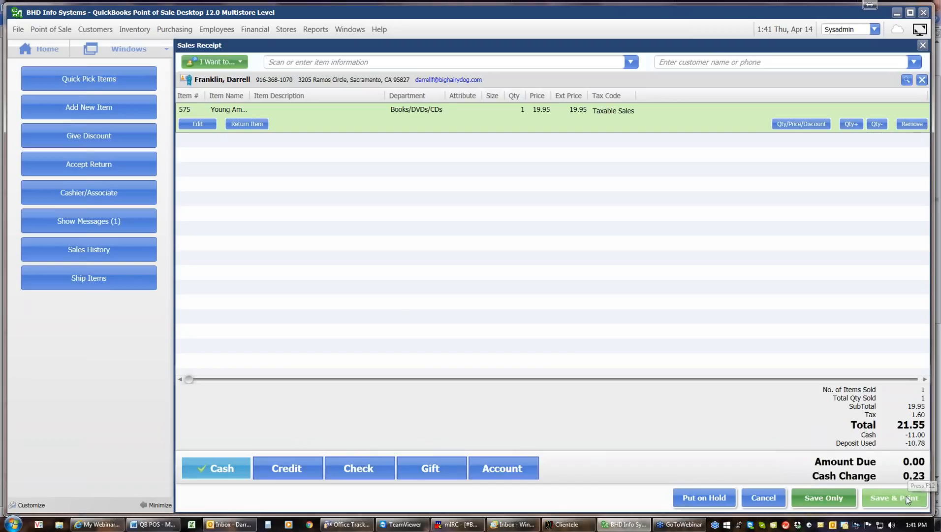
Step: Save the sale with $0.23 change and preview the receipt zoomed in before closing it
{"action": "left_click", "coordinate": [908, 499]}
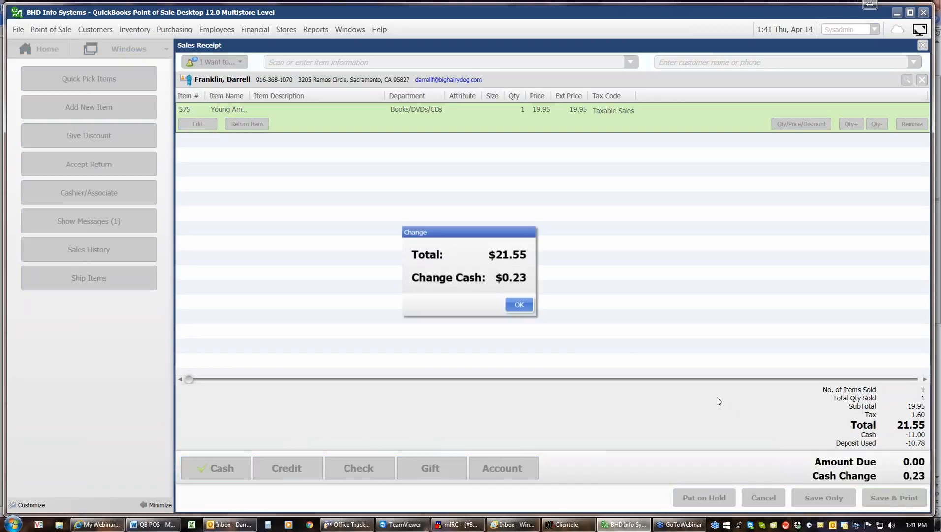
{"action": "left_click", "coordinate": [518, 305]}
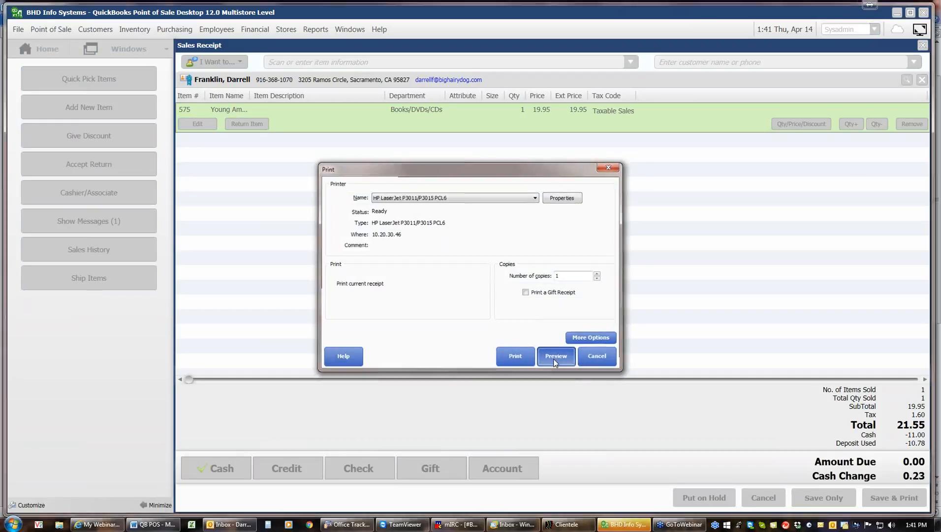
{"action": "left_click", "coordinate": [554, 356]}
{"action": "left_click", "coordinate": [827, 30]}
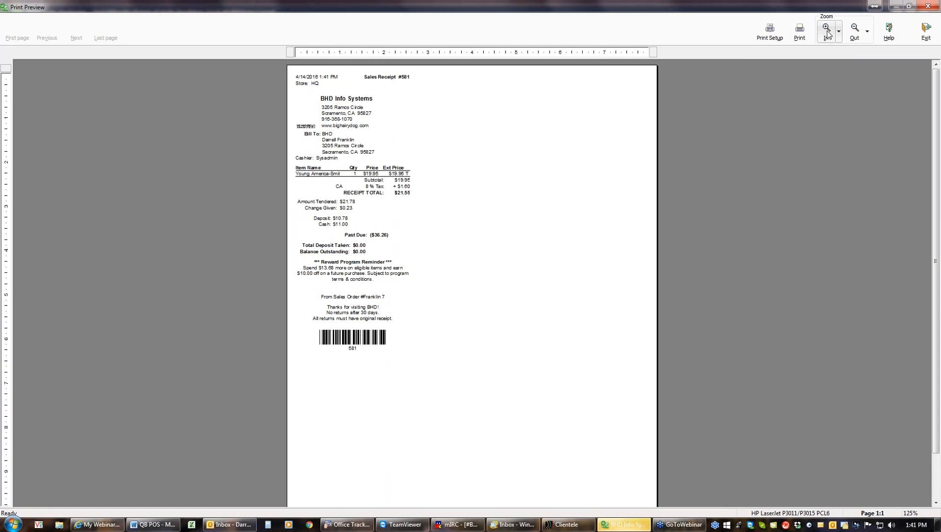
{"action": "left_click", "coordinate": [826, 30]}
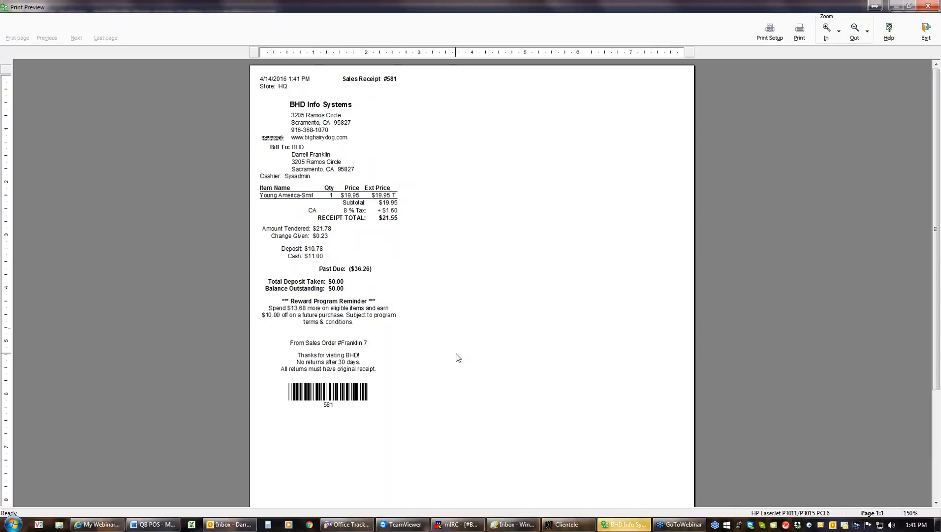
{"action": "left_click", "coordinate": [925, 33]}
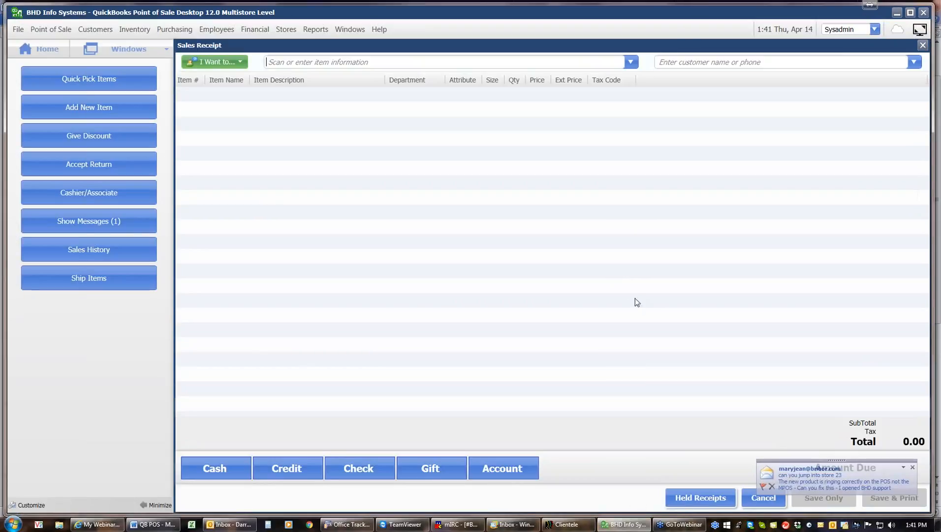
Step: Reopen the open sales orders list and review the 1/14/2016 and 1/12/2016 orders
{"action": "left_click", "coordinate": [922, 45]}
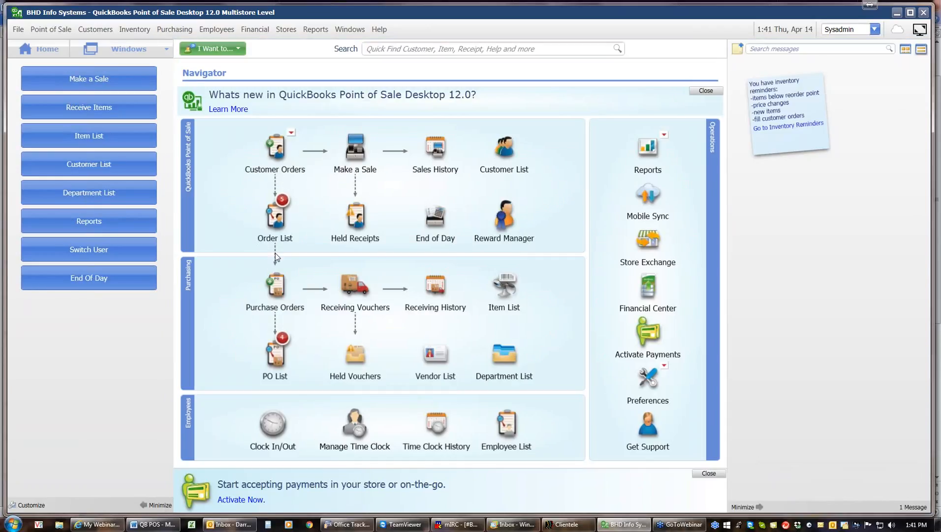
{"action": "mouse_move", "coordinate": [289, 222]}
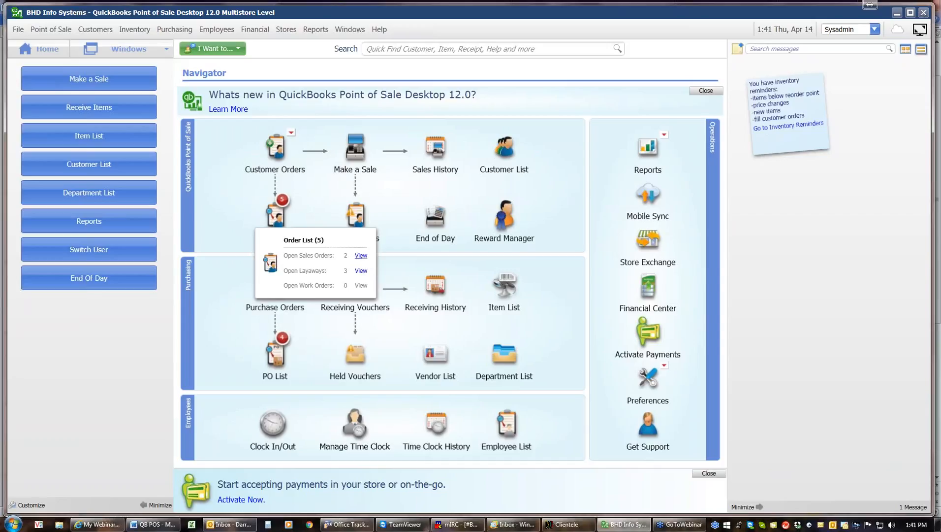
{"action": "left_click", "coordinate": [361, 255]}
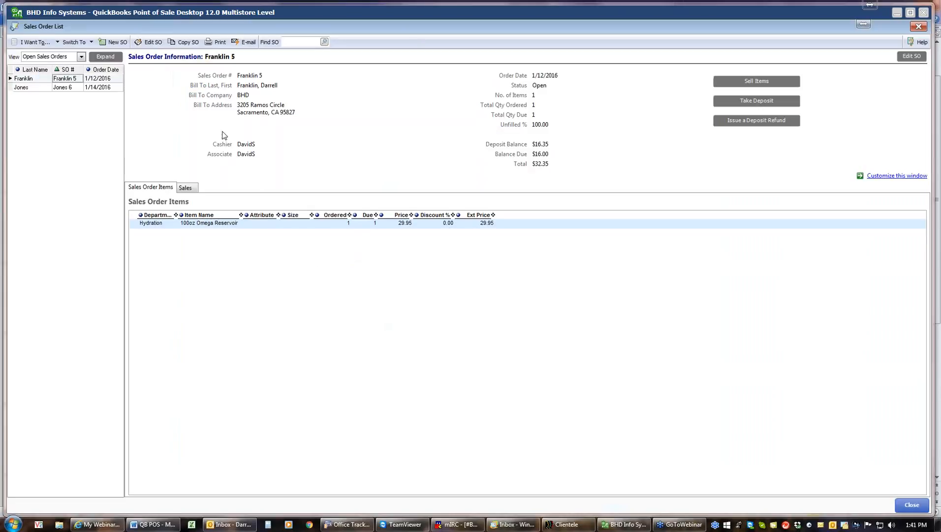
{"action": "left_click", "coordinate": [72, 88]}
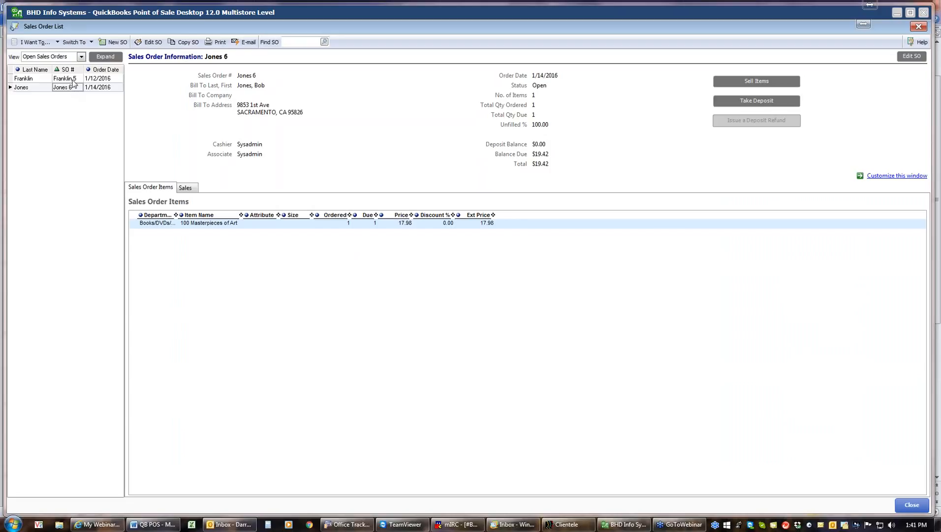
{"action": "left_click", "coordinate": [73, 80]}
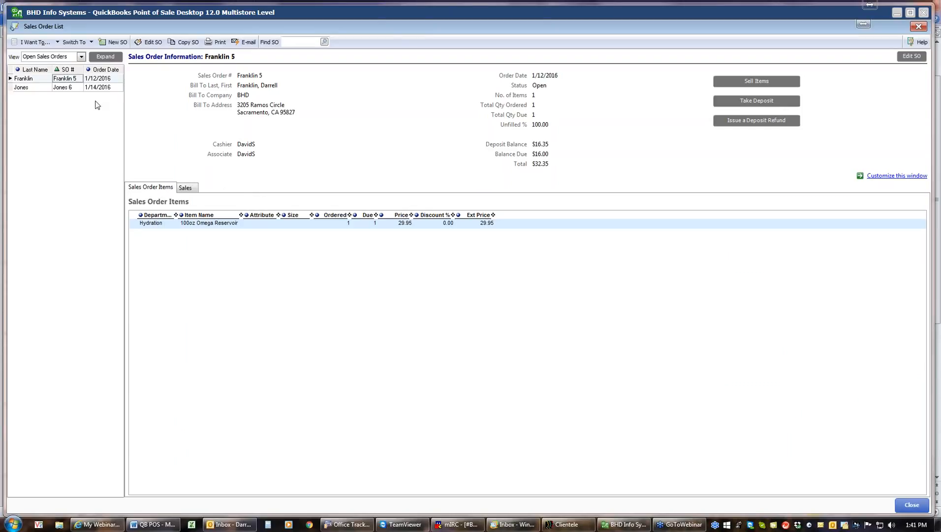
Step: List all sales orders, delete the closed 4/14/2016 order, and close the list
{"action": "left_click", "coordinate": [81, 57]}
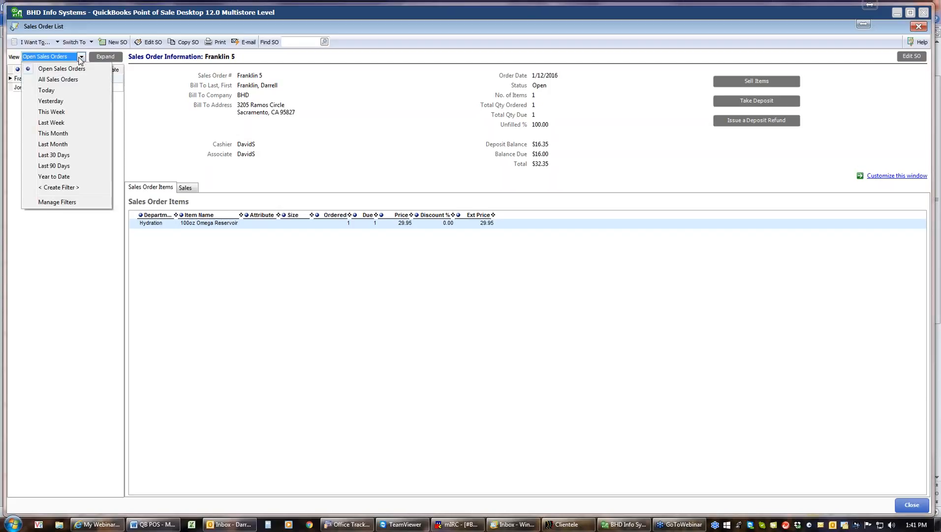
{"action": "left_click", "coordinate": [68, 80]}
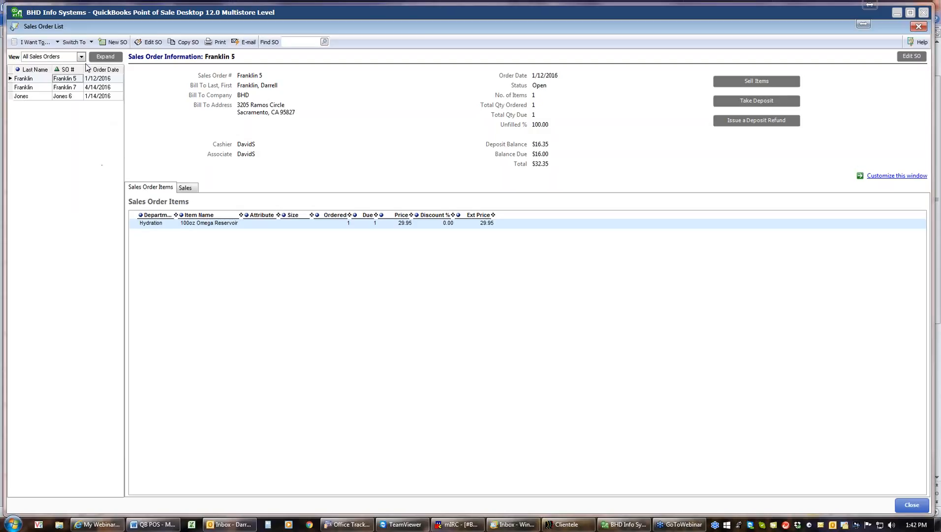
{"action": "left_click", "coordinate": [72, 88]}
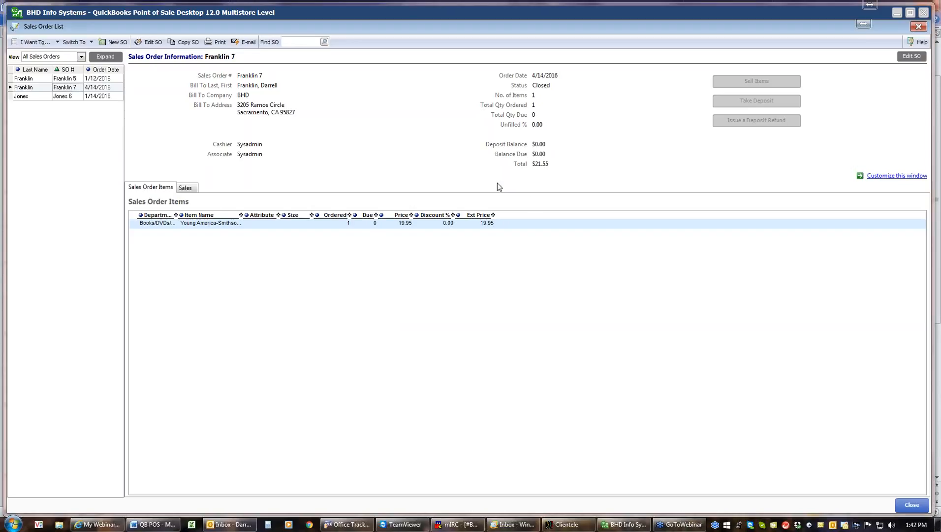
{"action": "left_click", "coordinate": [55, 44]}
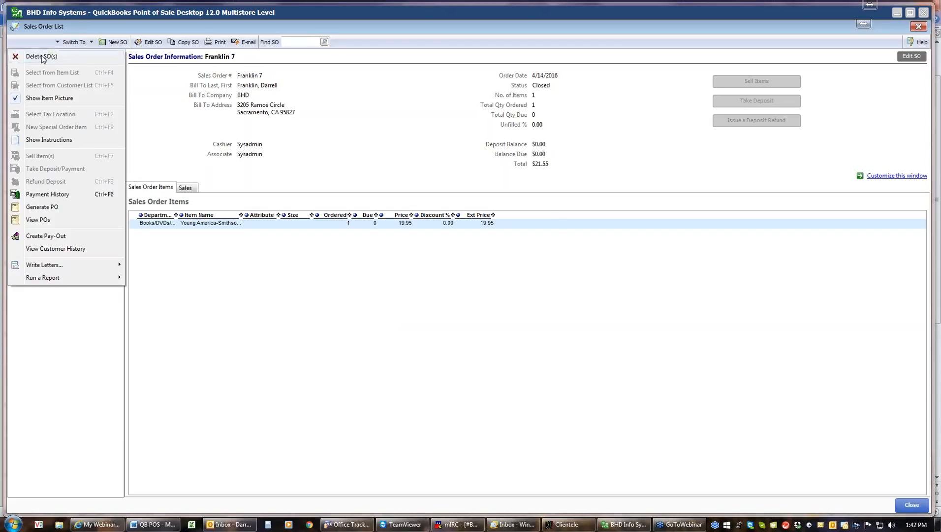
{"action": "left_click", "coordinate": [45, 58]}
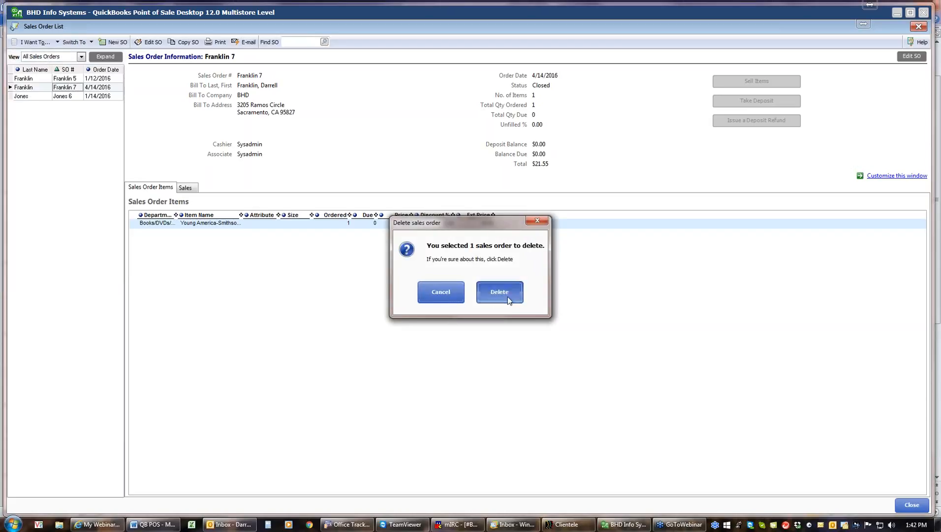
{"action": "left_click", "coordinate": [508, 297]}
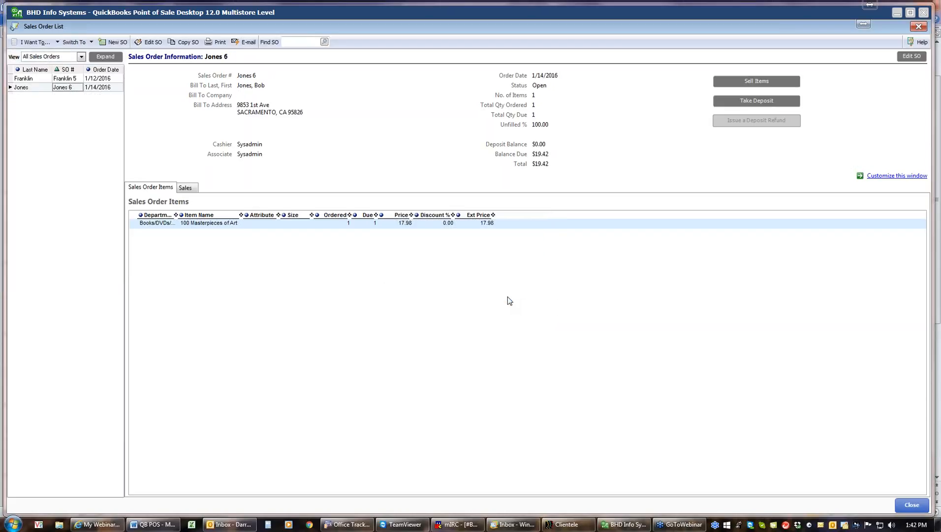
{"action": "left_click", "coordinate": [910, 505]}
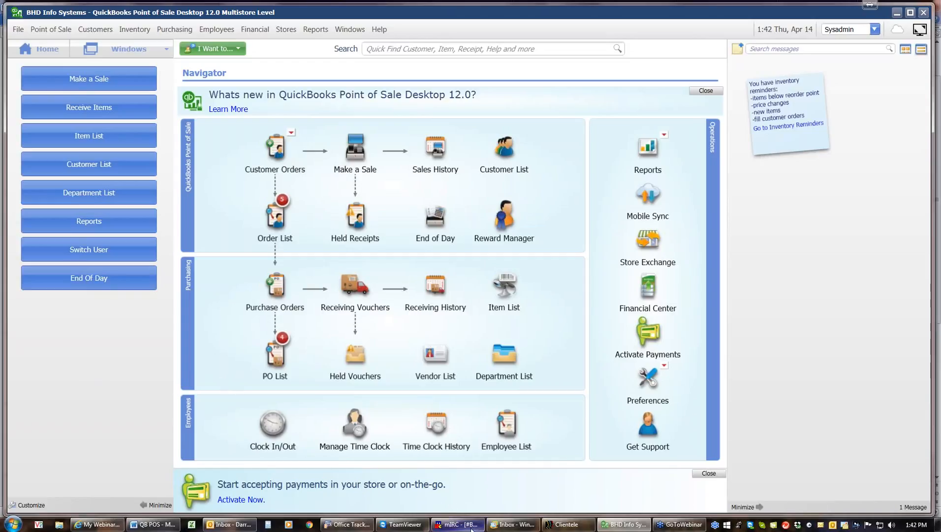
{"action": "mouse_move", "coordinate": [468, 526]}
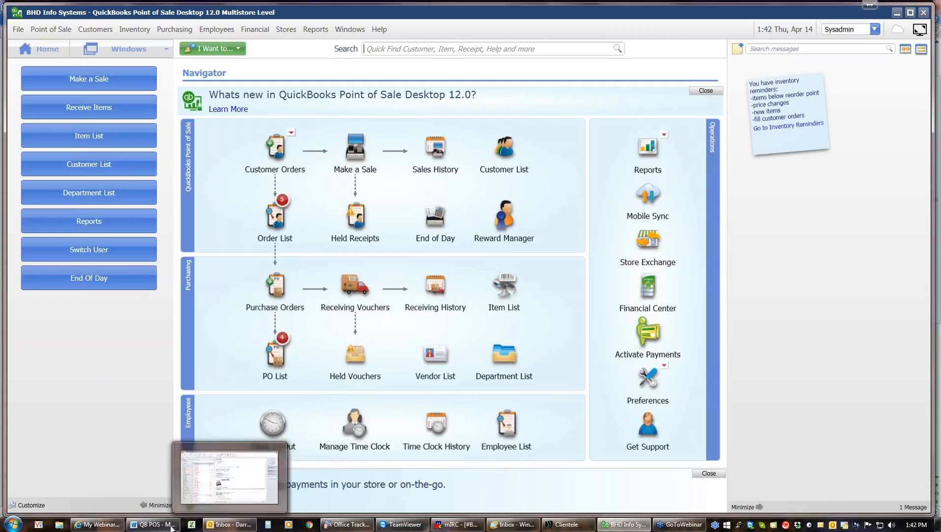
{"action": "left_click", "coordinate": [151, 525]}
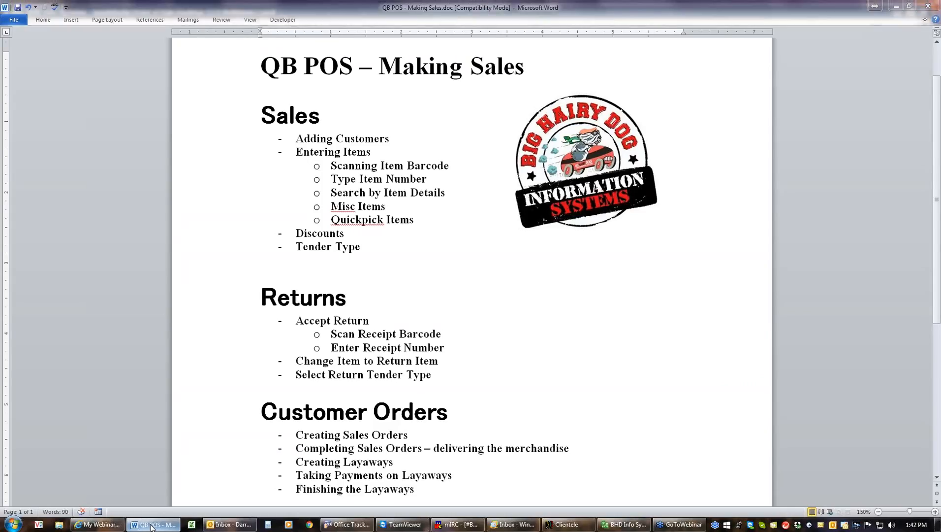
{"action": "left_click", "coordinate": [151, 524]}
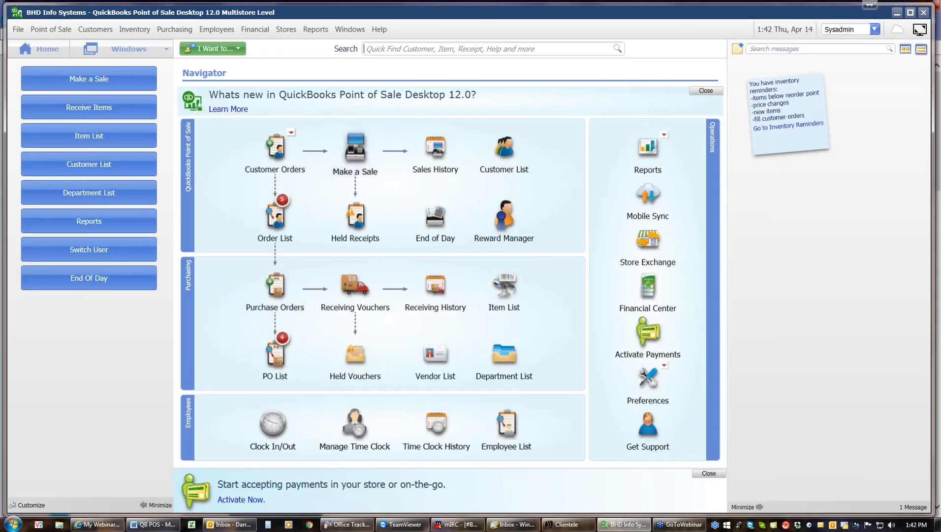
Step: Ring up a 12oz Kanteen Wide on a new sale despite zero stock
{"action": "left_click", "coordinate": [348, 153]}
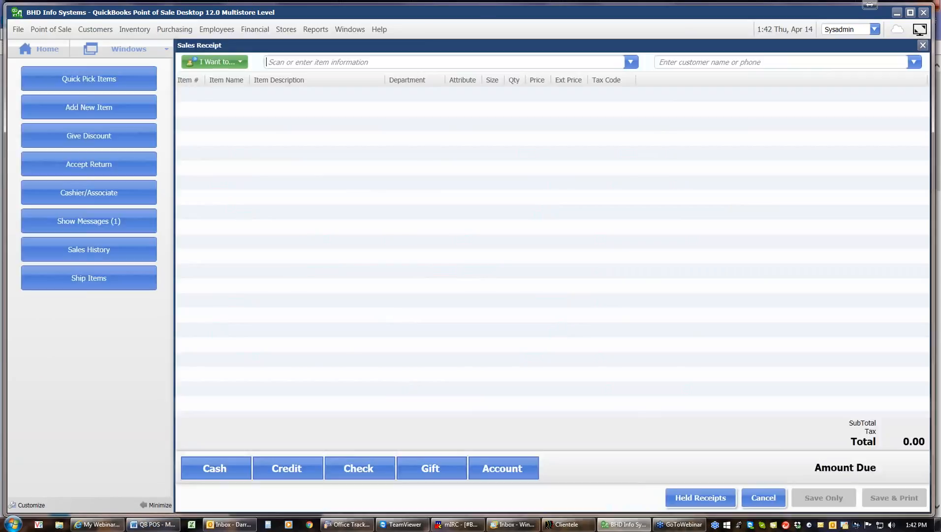
{"action": "left_click", "coordinate": [630, 61]}
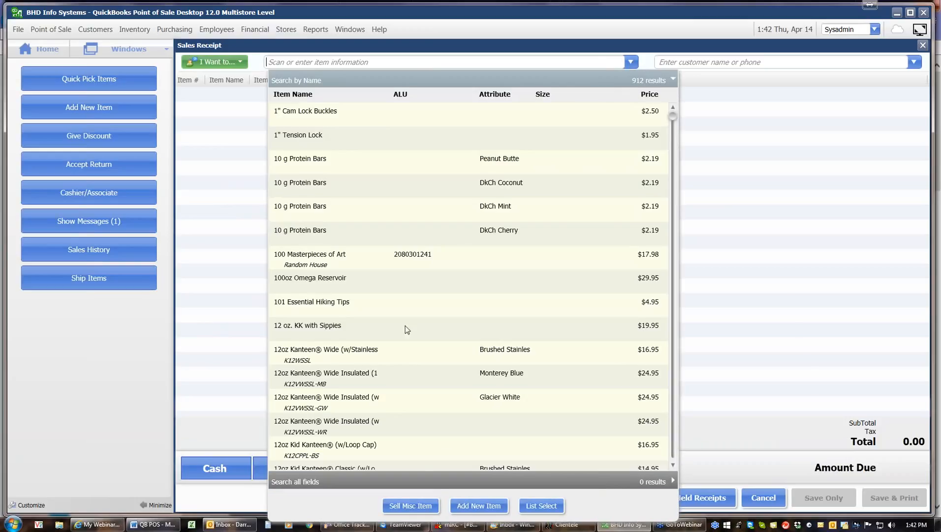
{"action": "left_click", "coordinate": [347, 354]}
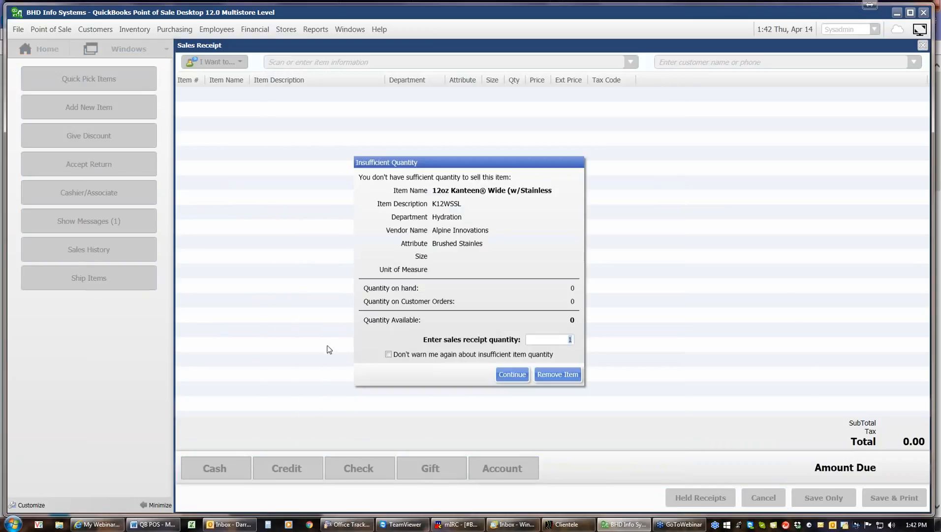
{"action": "left_click", "coordinate": [515, 375]}
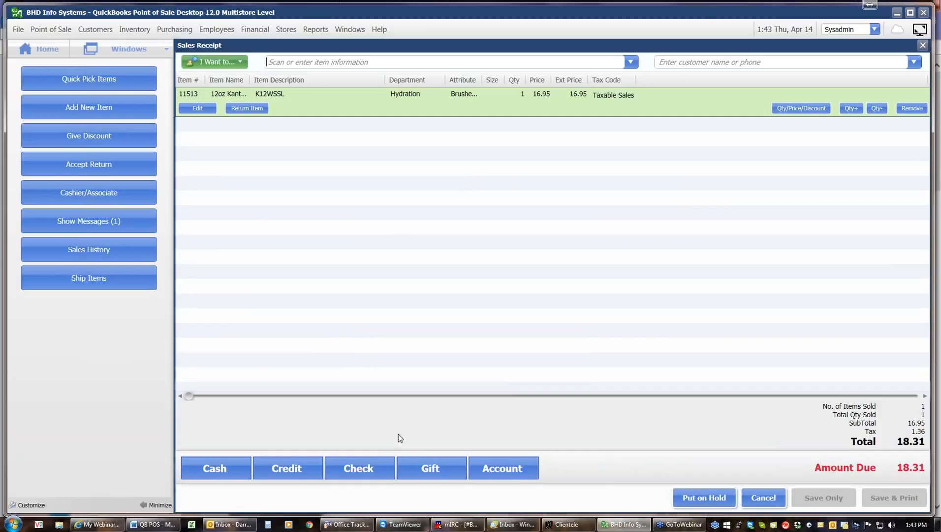
Step: Redeem a 10.00 gift certificate with its certificate number, leaving 8.31 due
{"action": "left_click", "coordinate": [435, 470]}
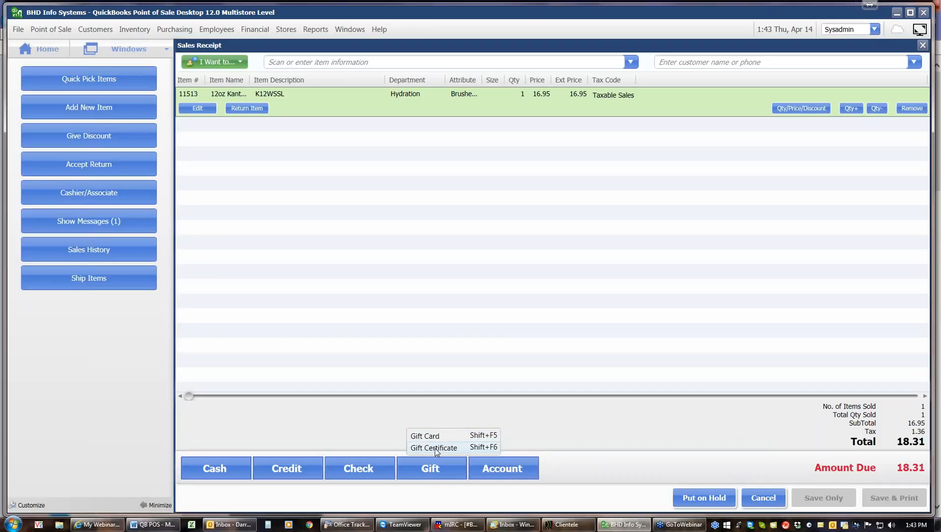
{"action": "left_click", "coordinate": [436, 447]}
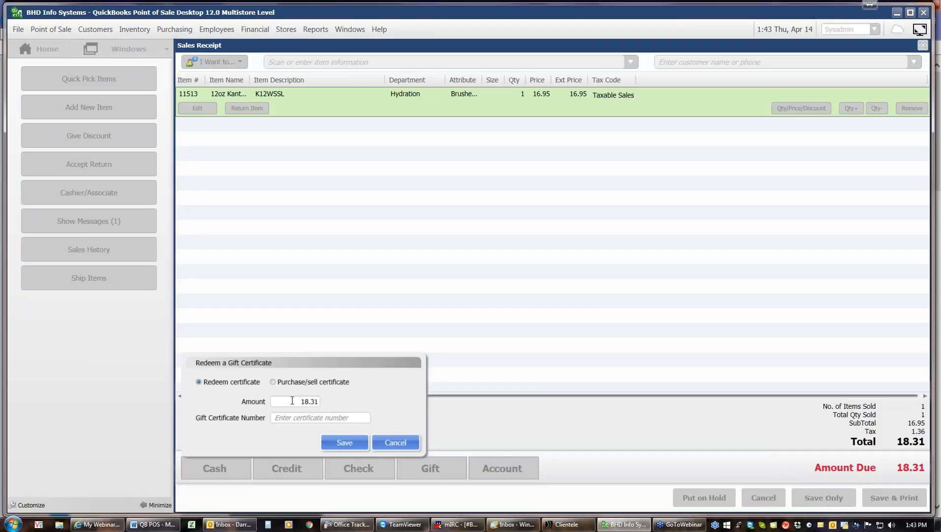
{"action": "left_click_drag", "start_coordinate": [292, 400], "coordinate": [375, 402]}
{"action": "type", "text": "10.00"}
{"action": "left_click", "coordinate": [283, 421]}
{"action": "type", "text": "123457"}
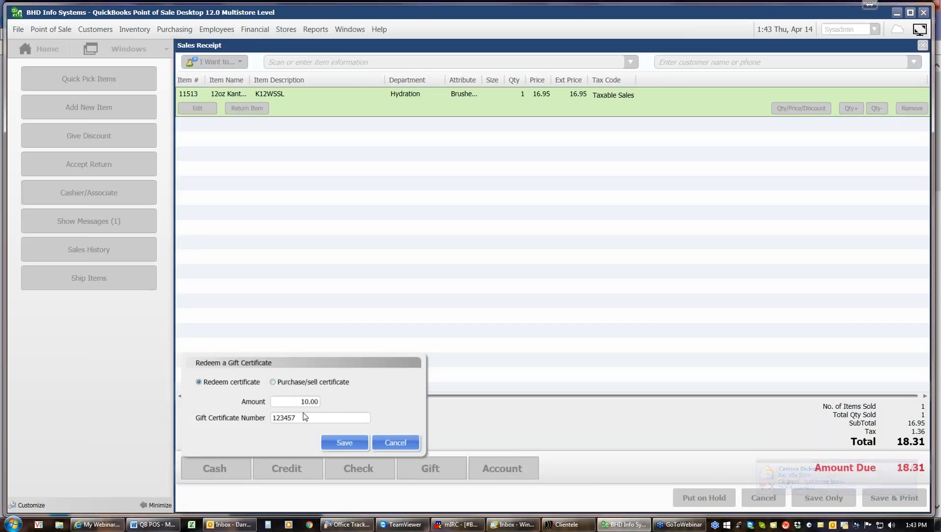
{"action": "left_click", "coordinate": [337, 444]}
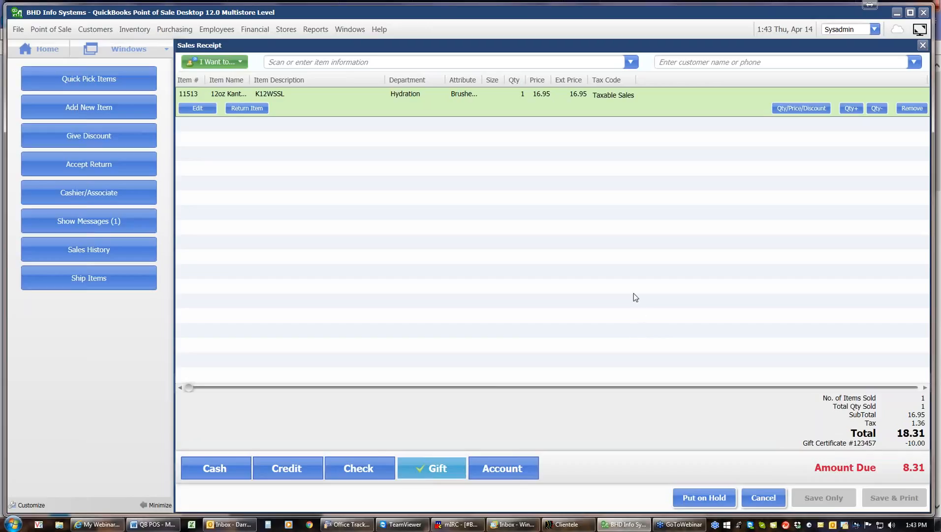
Step: Pay the remaining 8.31 by check, entering the check number
{"action": "left_click", "coordinate": [365, 471]}
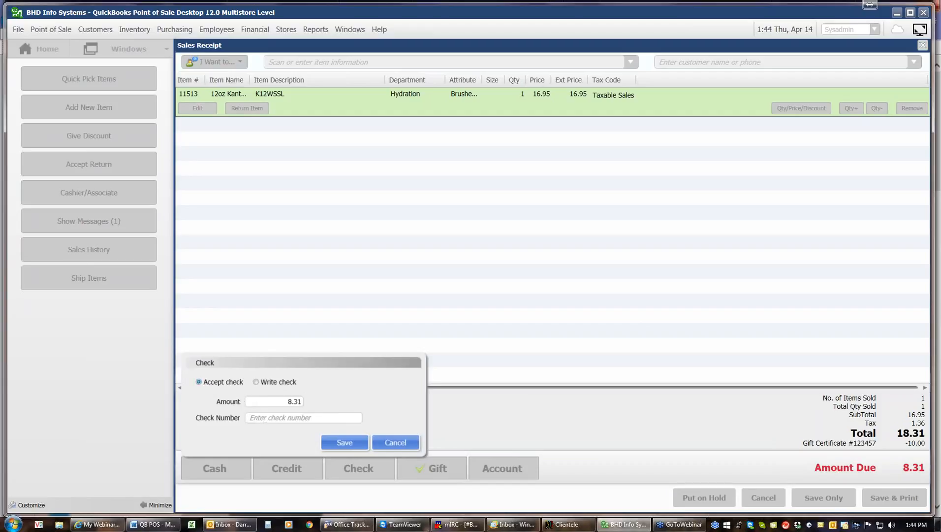
{"action": "type", "text": "3254"}
{"action": "left_click", "coordinate": [344, 441]}
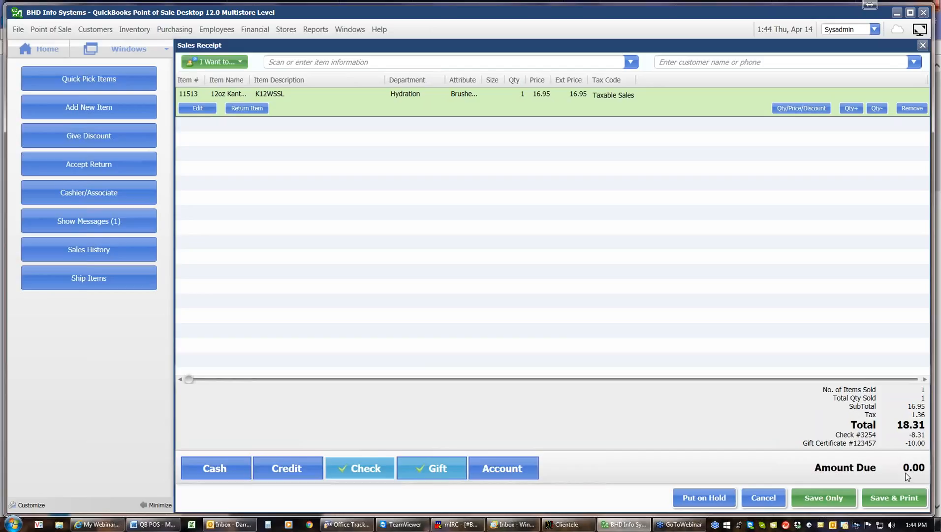
Step: Save receipt #582 and preview it at 300% before closing the preview
{"action": "left_click", "coordinate": [896, 501]}
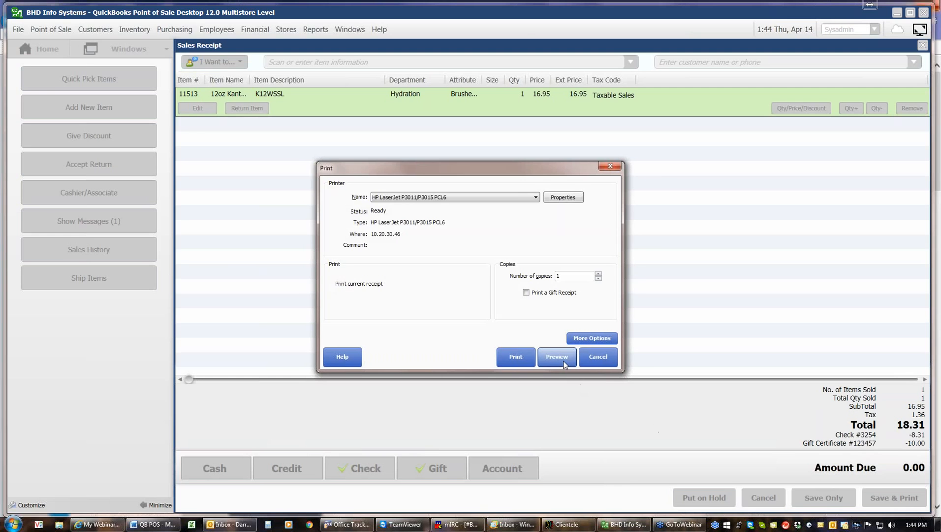
{"action": "left_click", "coordinate": [563, 360]}
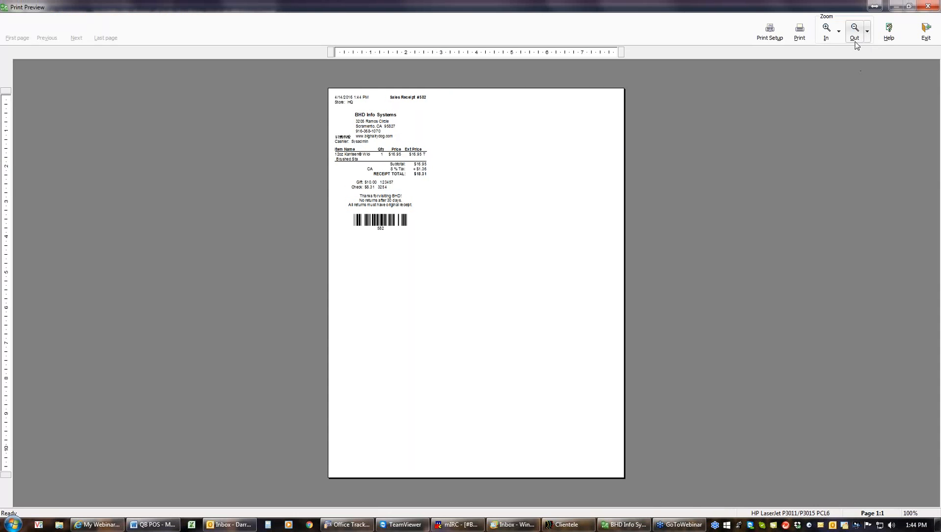
{"action": "left_click", "coordinate": [827, 32]}
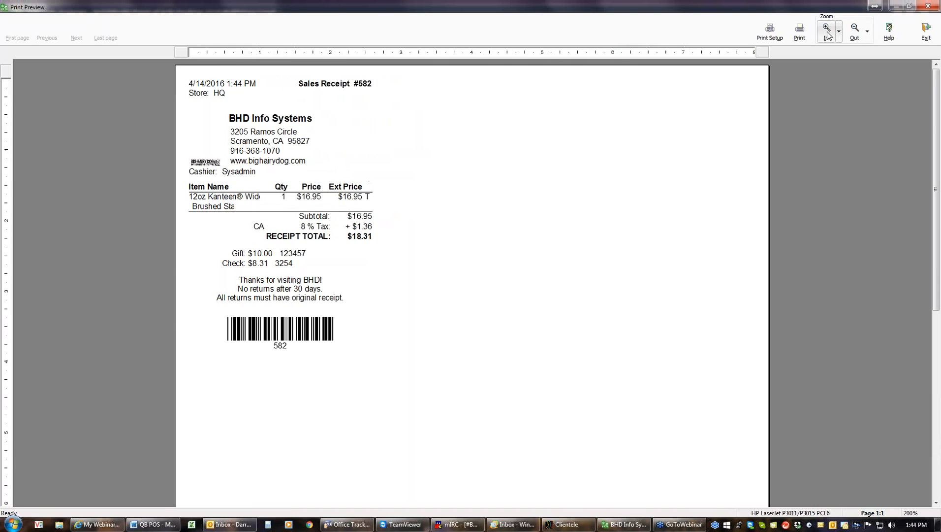
{"action": "left_click", "coordinate": [827, 34]}
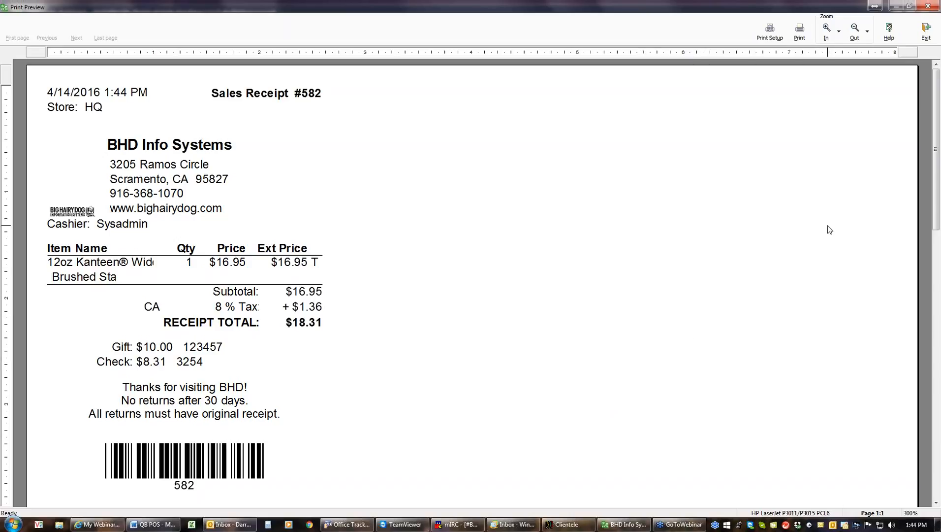
{"action": "left_click", "coordinate": [919, 41]}
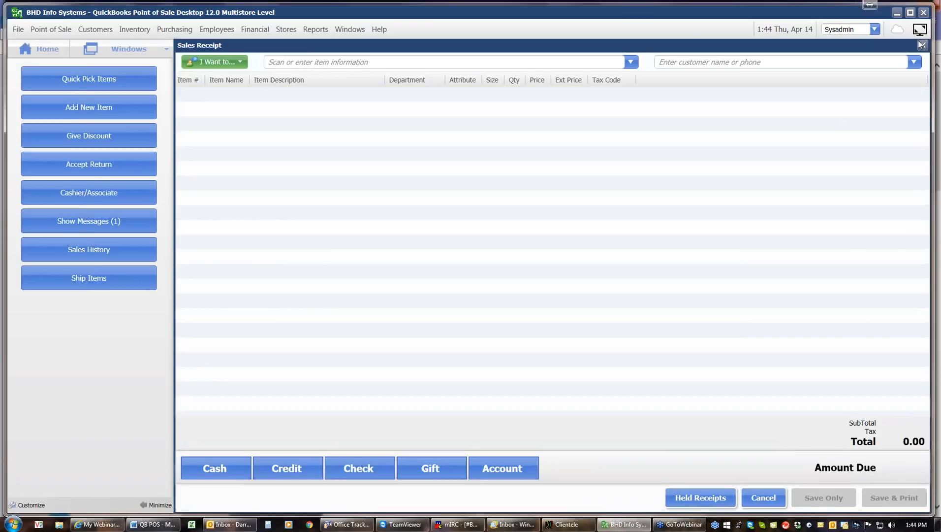
Step: Discard the blank receipt and start a new sale selling a gift certificate
{"action": "left_click", "coordinate": [763, 498]}
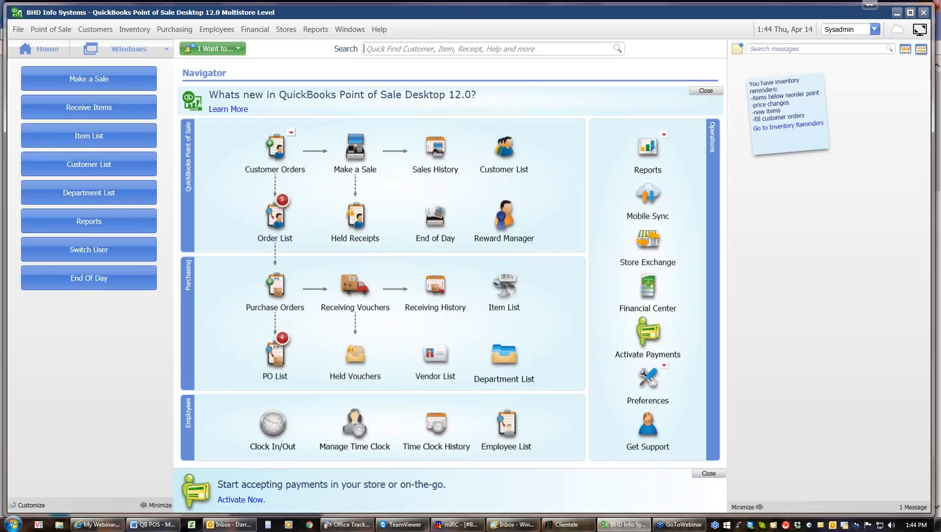
{"action": "left_click", "coordinate": [355, 147]}
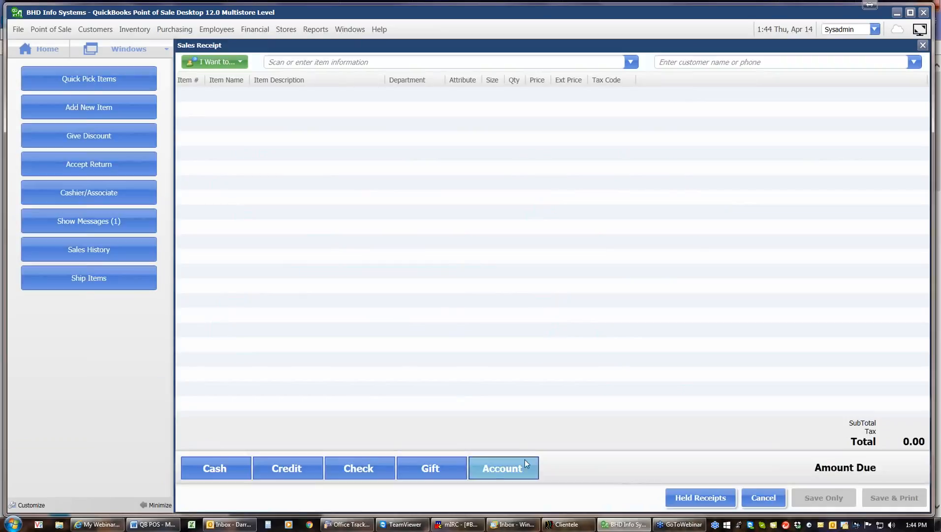
{"action": "left_click", "coordinate": [450, 467]}
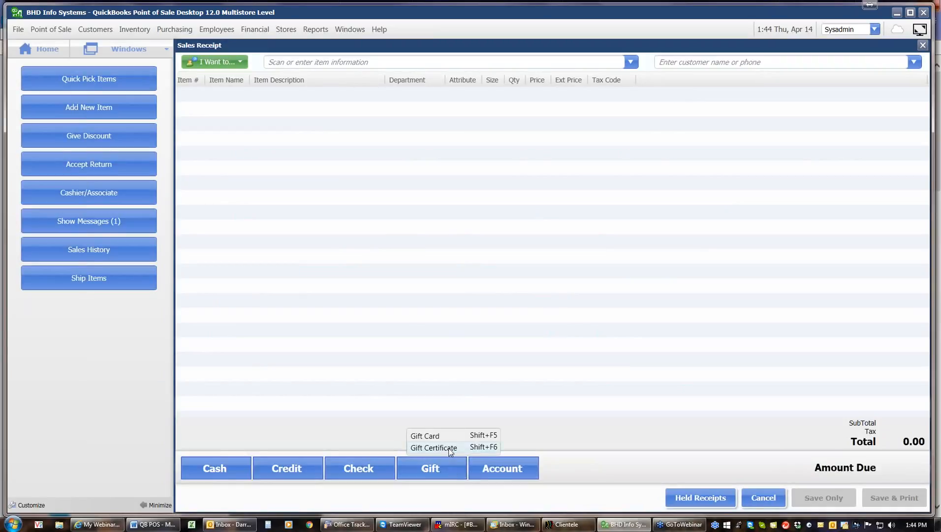
{"action": "left_click", "coordinate": [449, 448]}
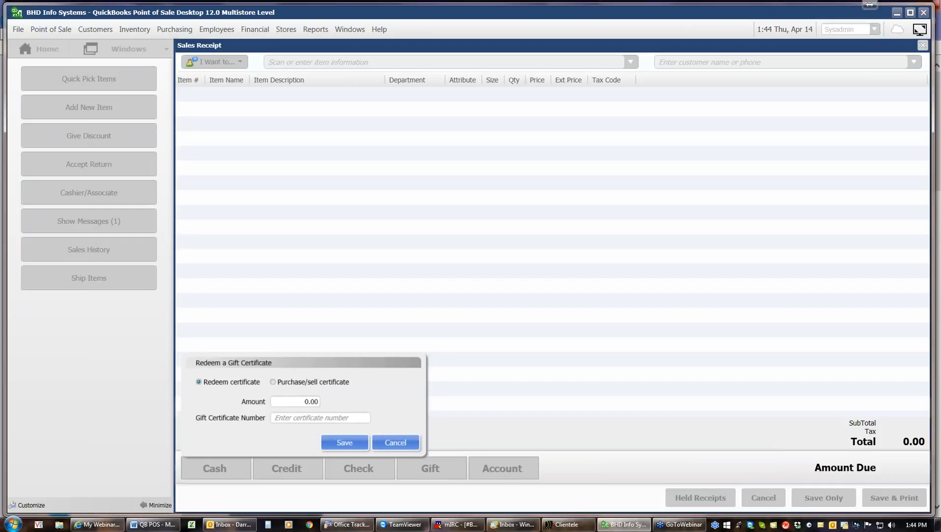
{"action": "left_click", "coordinate": [282, 384]}
Step: Add a 25.00 gift certificate with its number and begin a credit card payment
{"action": "left_click", "coordinate": [295, 402]}
{"action": "type", "text": "25"}
{"action": "key", "text": "Tab"}
{"action": "type", "text": "123"}
{"action": "left_click", "coordinate": [353, 442]}
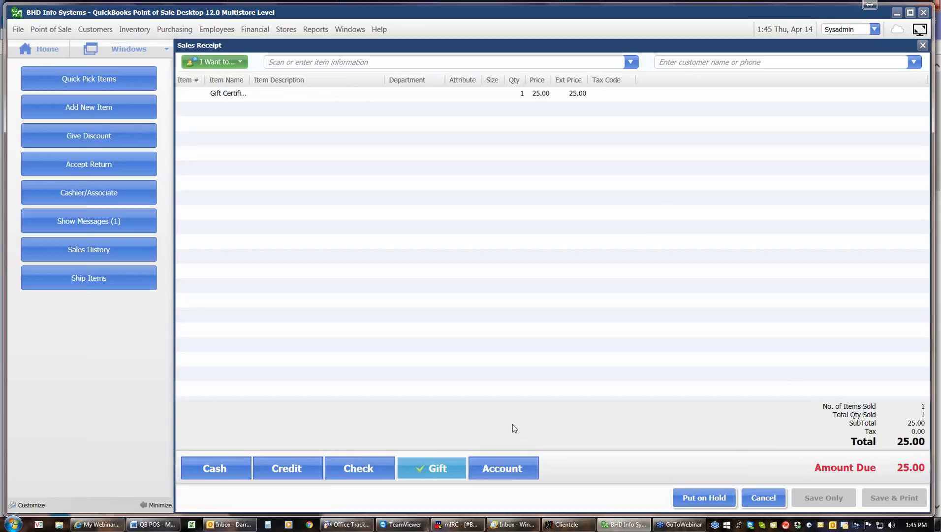
{"action": "left_click", "coordinate": [282, 467]}
Step: Pay the $25.00 gift certificate sale with Discover, save it, and check the receipt preview at 200%
{"action": "left_click", "coordinate": [323, 424]}
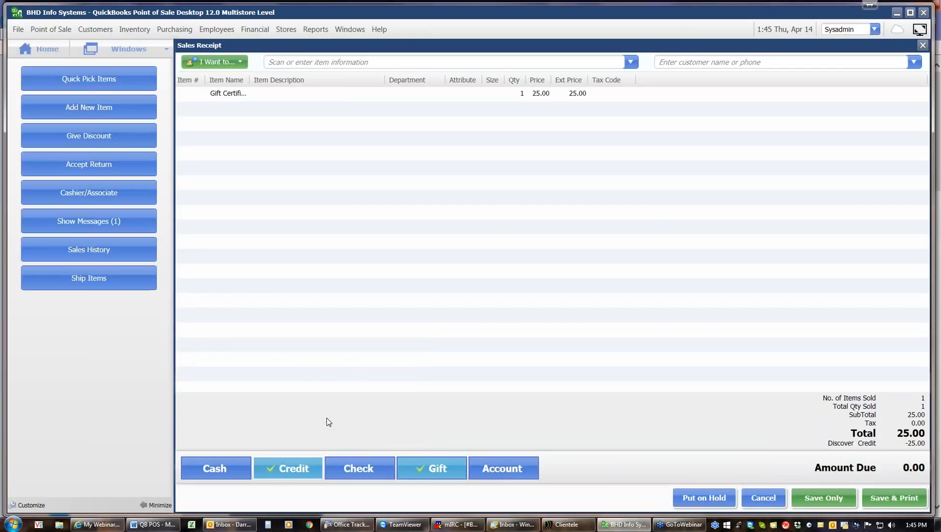
{"action": "left_click", "coordinate": [873, 502]}
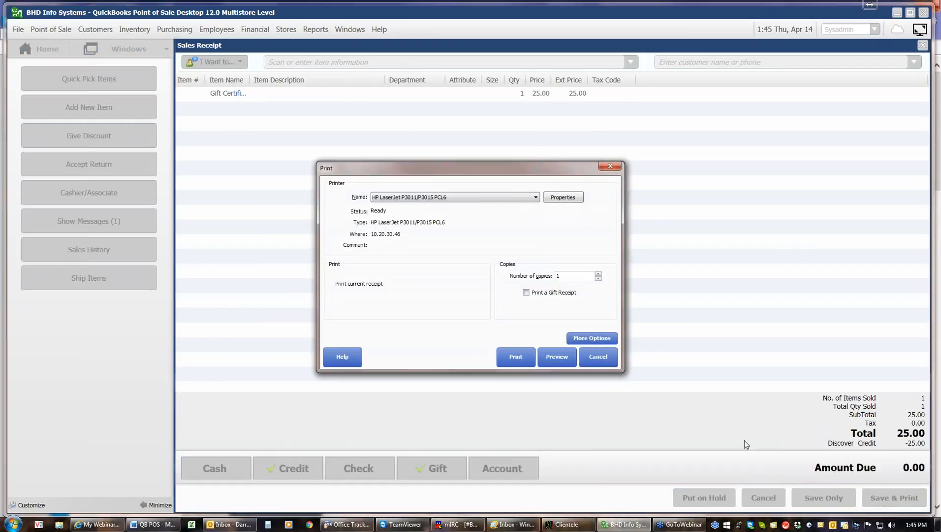
{"action": "left_click", "coordinate": [557, 354]}
{"action": "left_click", "coordinate": [826, 38]}
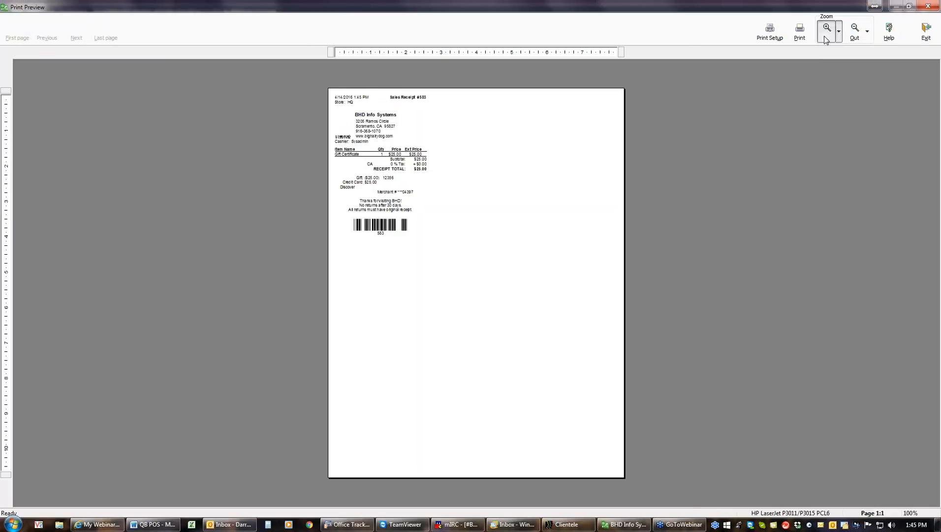
{"action": "left_click", "coordinate": [826, 39]}
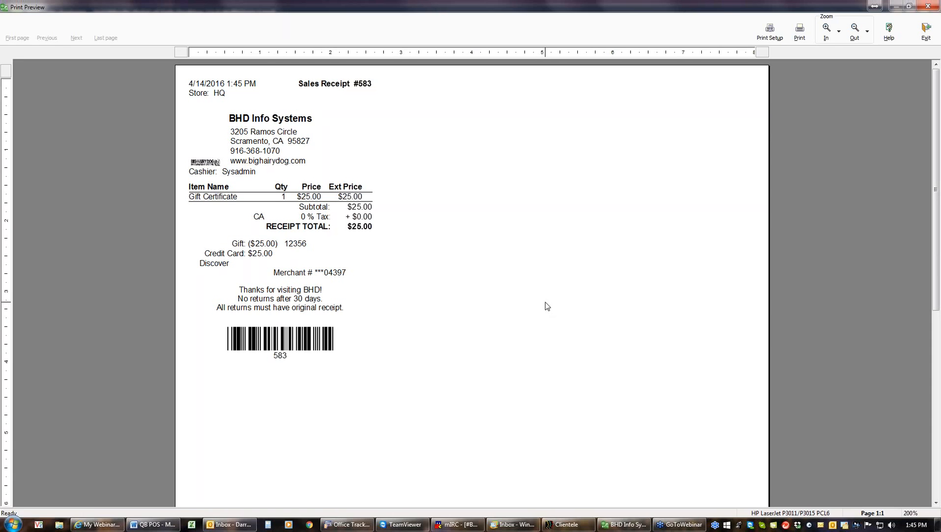
{"action": "left_click", "coordinate": [922, 31]}
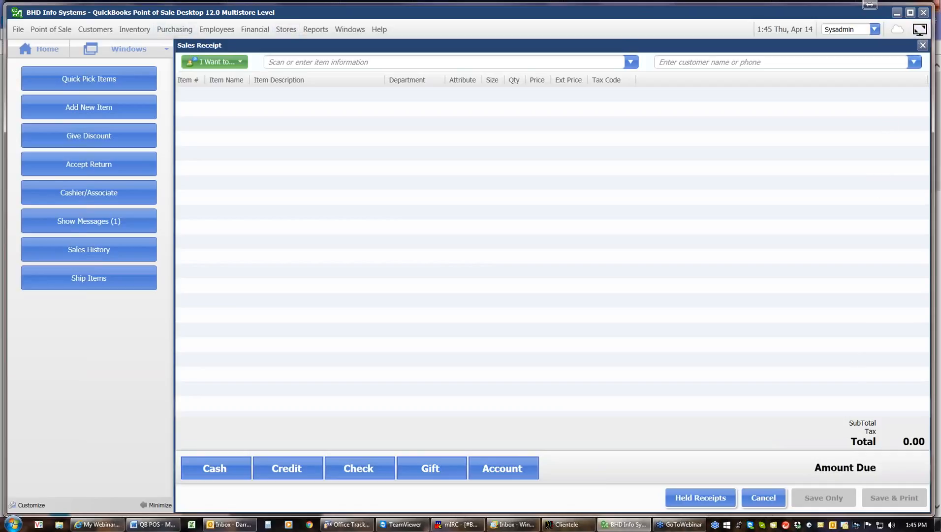
Step: Open the Gift Certificate List report grouped by Certificate #
{"action": "left_click", "coordinate": [312, 31]}
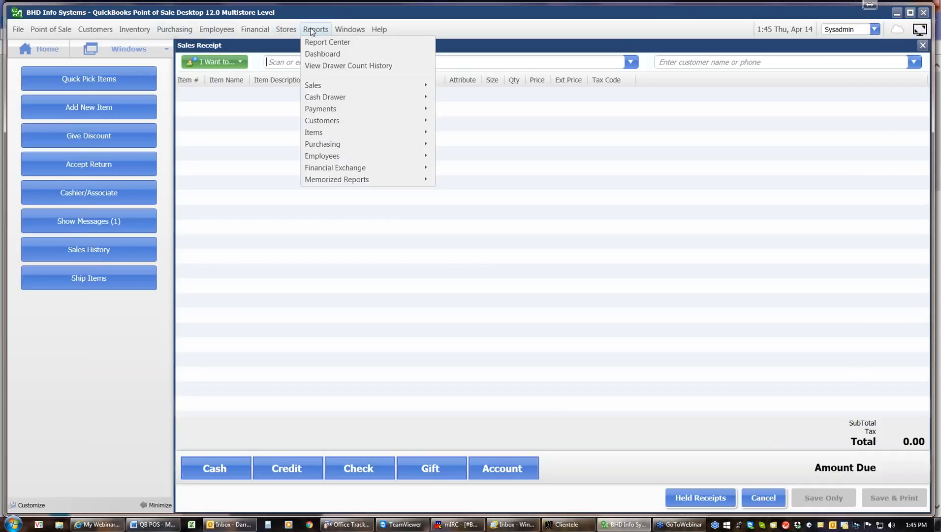
{"action": "mouse_move", "coordinate": [321, 109]}
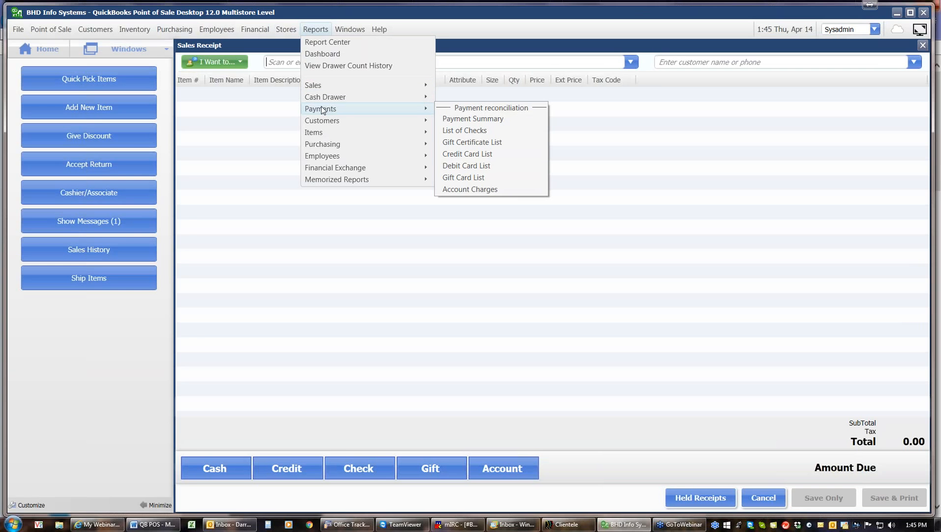
{"action": "left_click", "coordinate": [468, 143]}
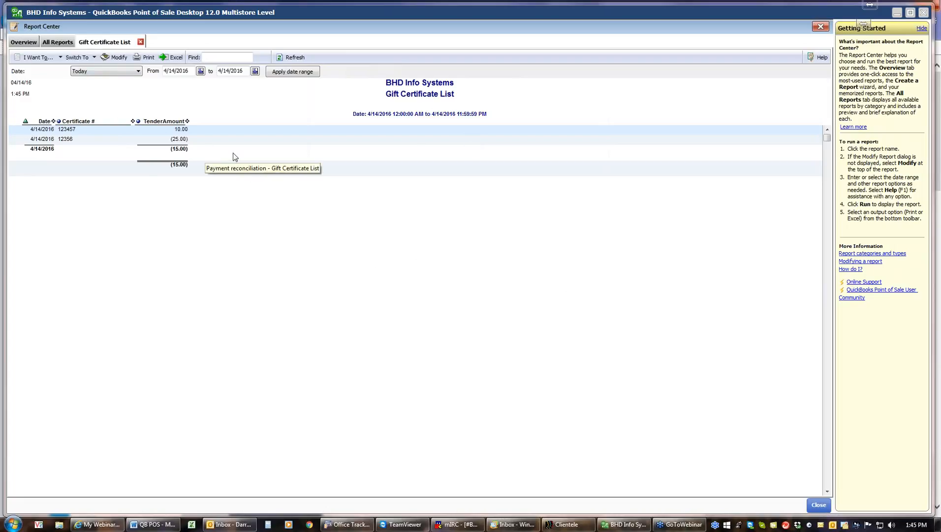
{"action": "left_click", "coordinate": [60, 122]}
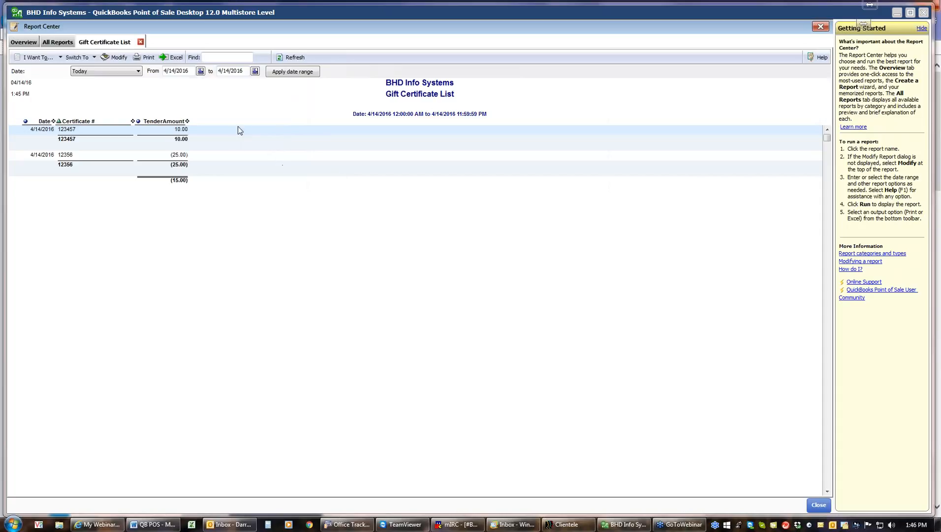
Step: Rerun the report from 4/14/2015 to 4/14/2016, then close it to return to the receipt
{"action": "left_click", "coordinate": [200, 71]}
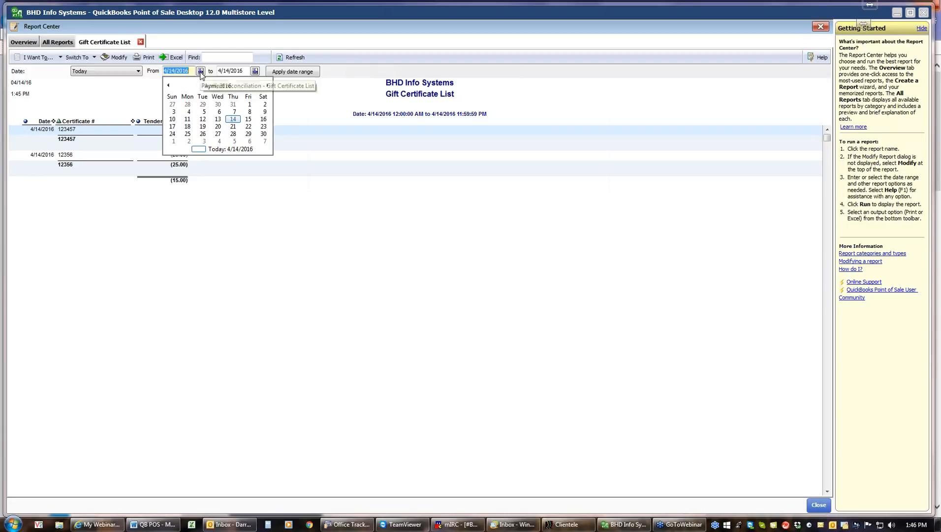
{"action": "left_click", "coordinate": [191, 71]}
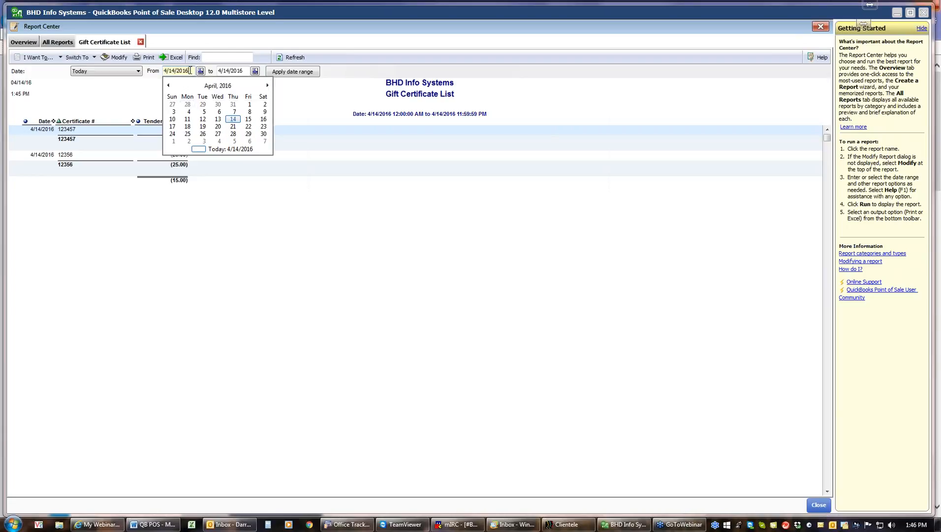
{"action": "key", "text": "BackSpace"}
{"action": "left_click", "coordinate": [294, 73]}
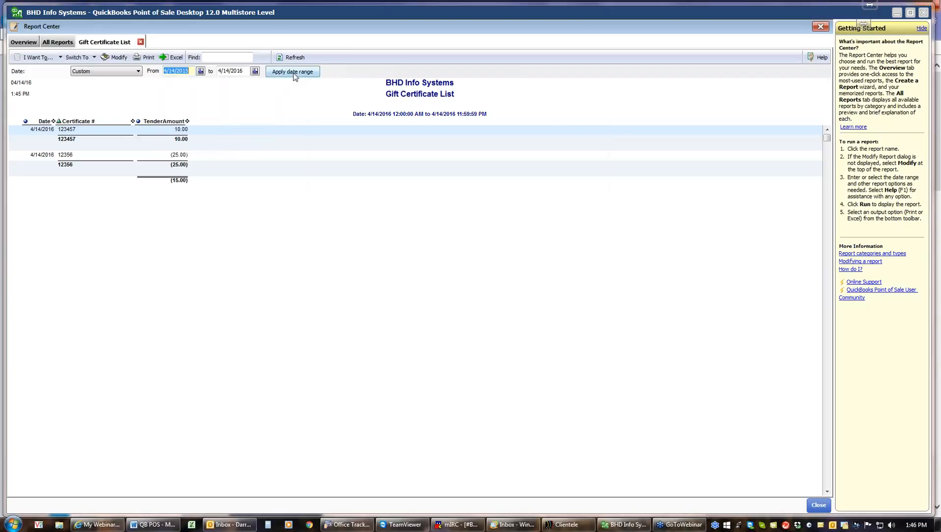
{"action": "left_click", "coordinate": [293, 73]}
{"action": "left_click", "coordinate": [818, 505]}
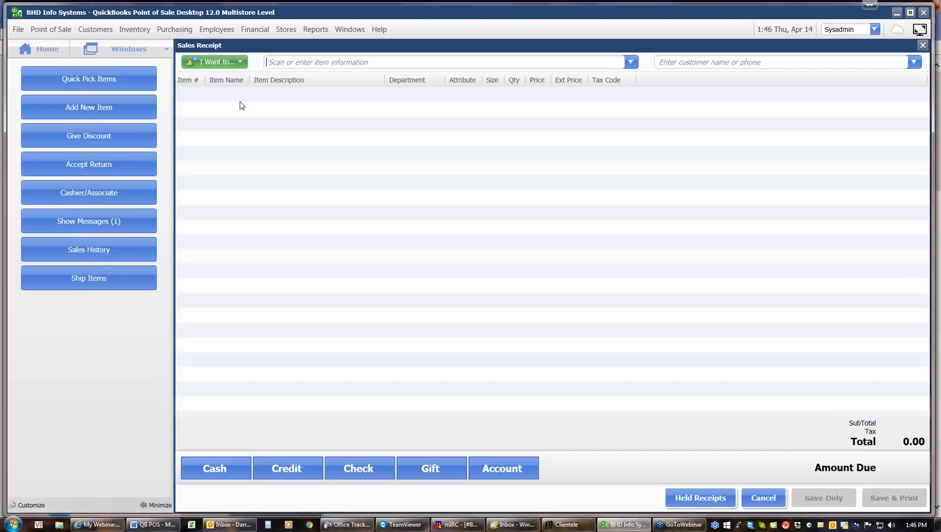
{"action": "left_click", "coordinate": [631, 62]}
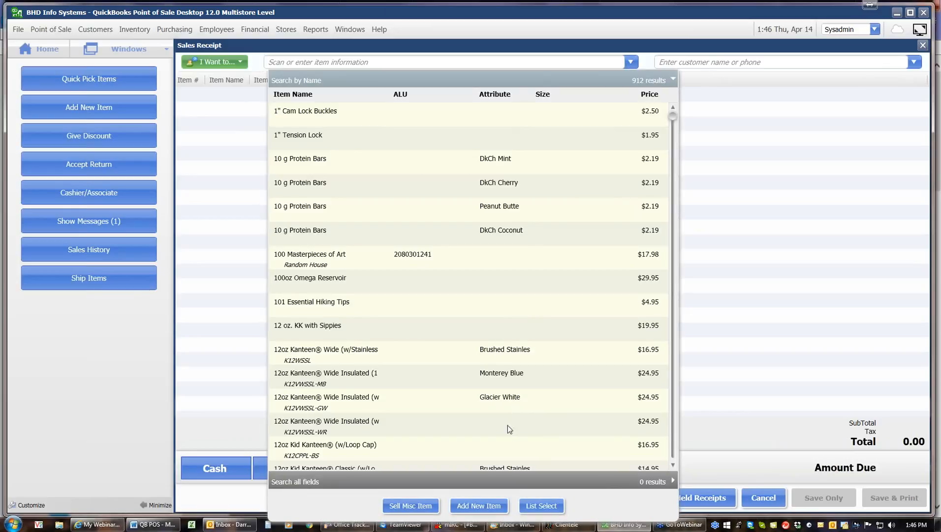
Step: Add the 12oz Kid Kanteen and pay with a $25.00 gift certificate, entering its certificate number
{"action": "left_click", "coordinate": [502, 447]}
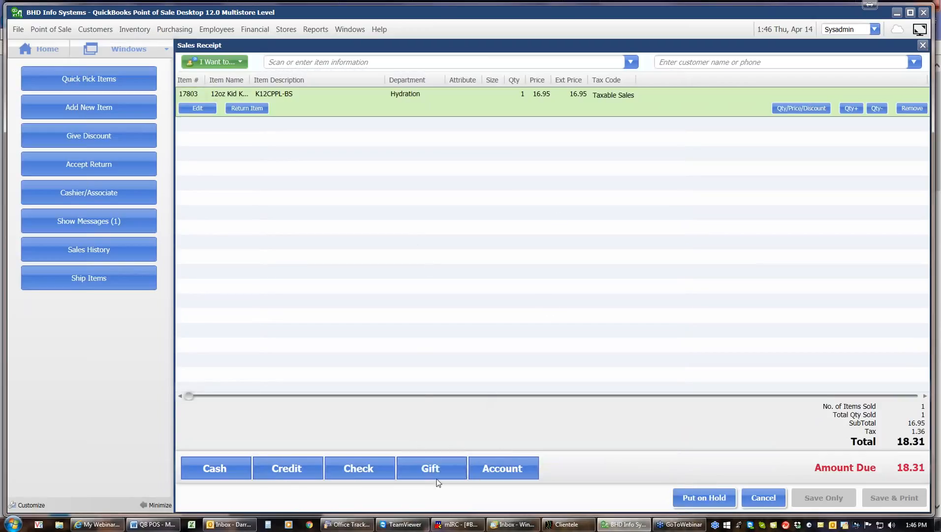
{"action": "left_click", "coordinate": [426, 466]}
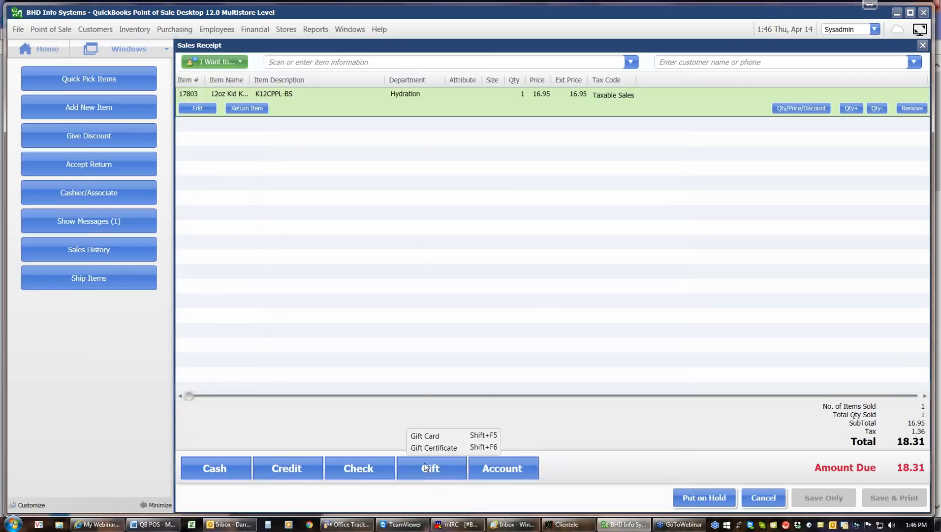
{"action": "left_click", "coordinate": [444, 448]}
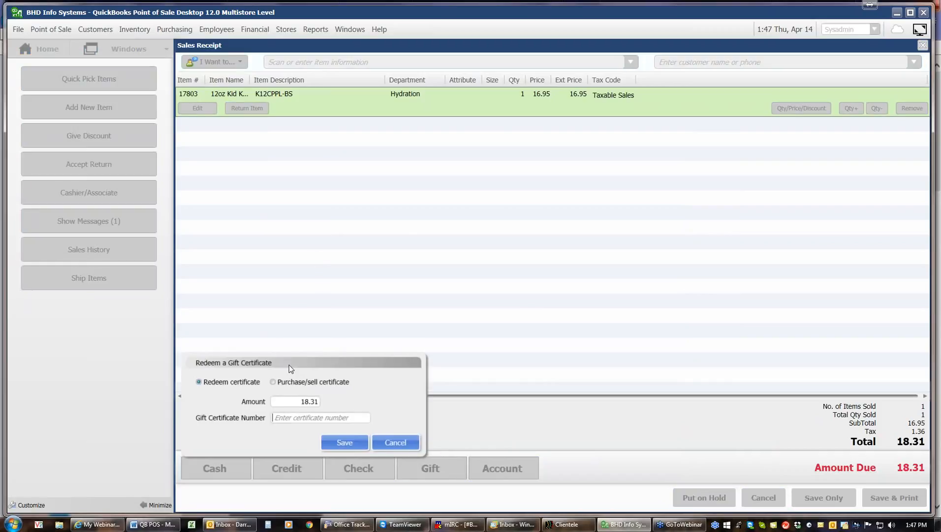
{"action": "key", "text": "shift+Tab"}
{"action": "type", "text": "25"}
{"action": "left_click", "coordinate": [339, 416]}
{"action": "type", "text": "12356"}
{"action": "left_click", "coordinate": [343, 442]}
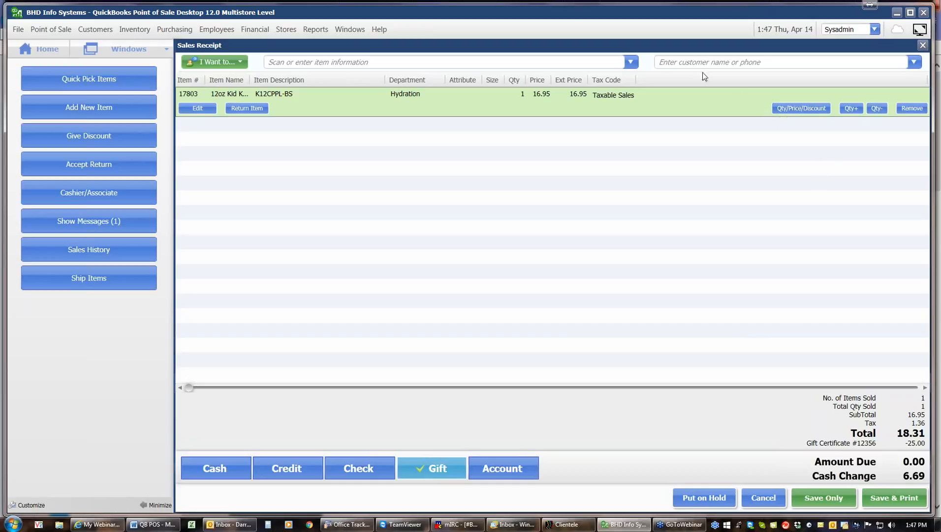
Step: Attach the customer and put the $6.69 change on their account, allowing account payments
{"action": "left_click", "coordinate": [690, 62]}
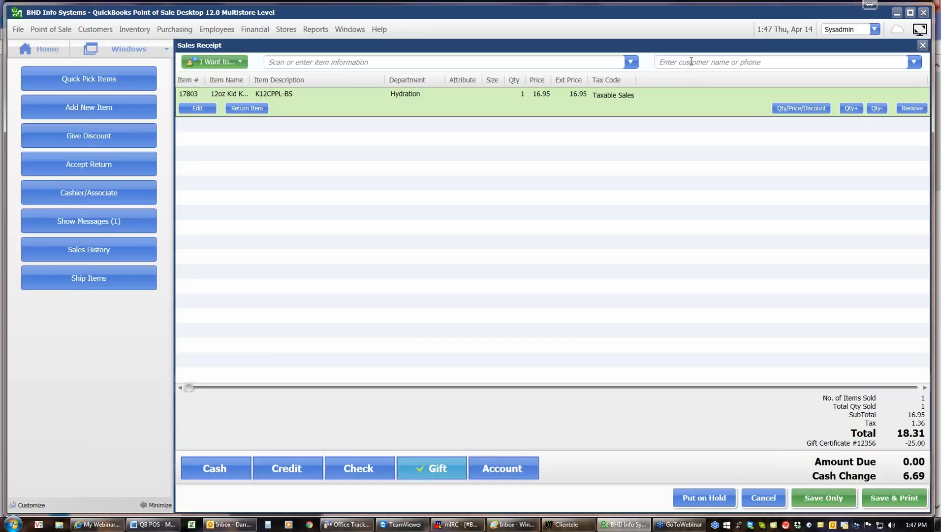
{"action": "type", "text": "kr"}
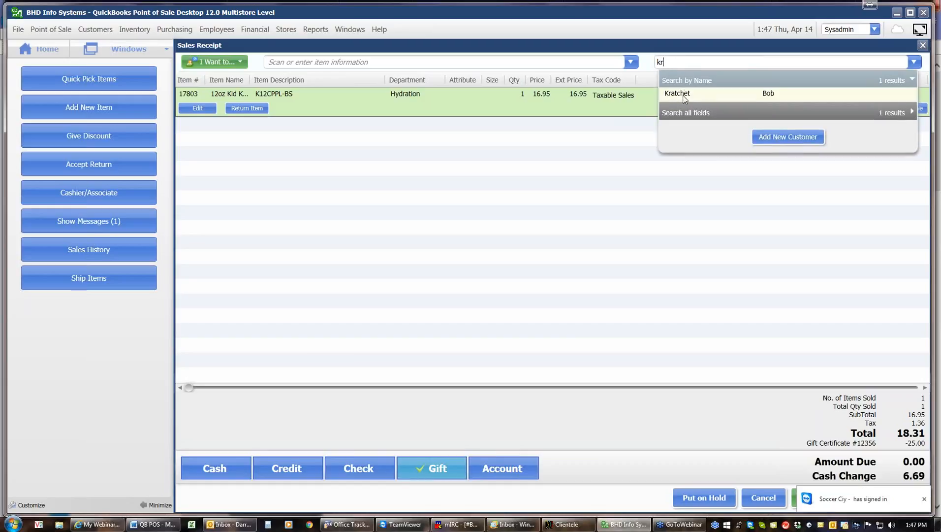
{"action": "left_click", "coordinate": [683, 93]}
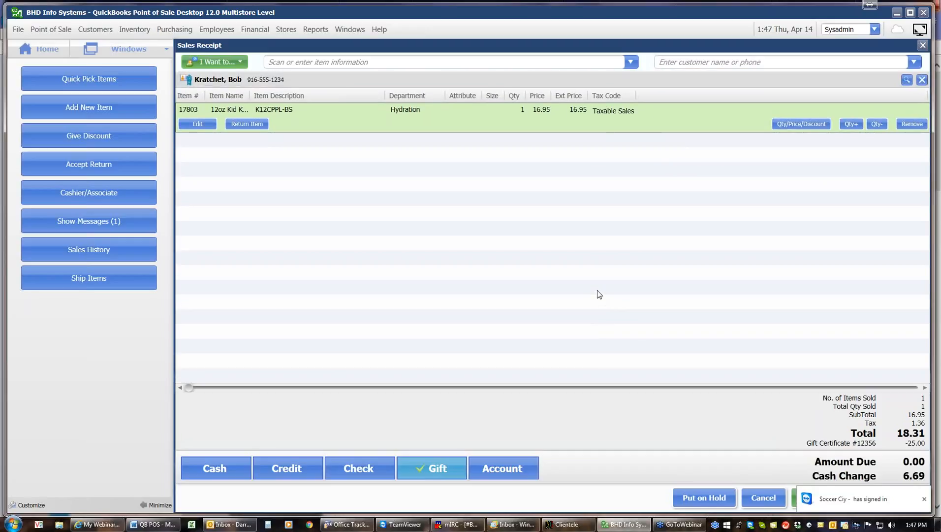
{"action": "left_click", "coordinate": [498, 470]}
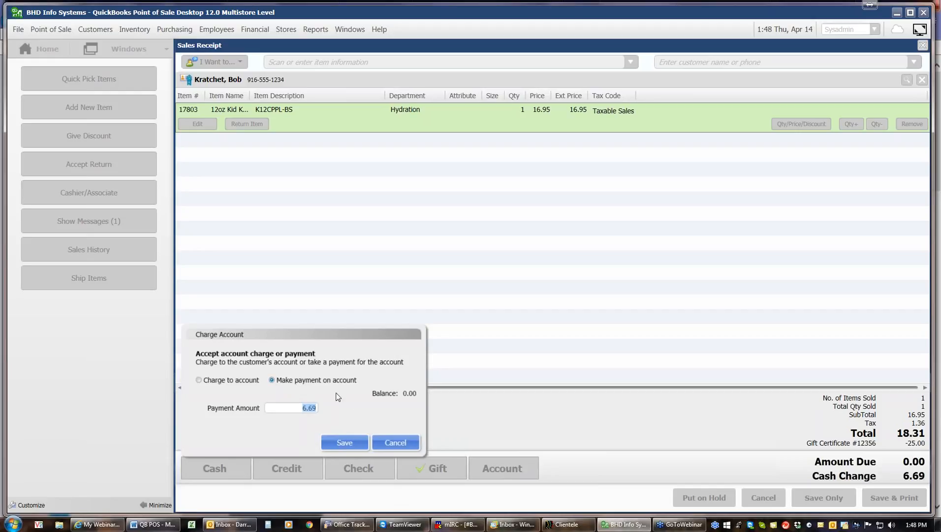
{"action": "left_click", "coordinate": [353, 442]}
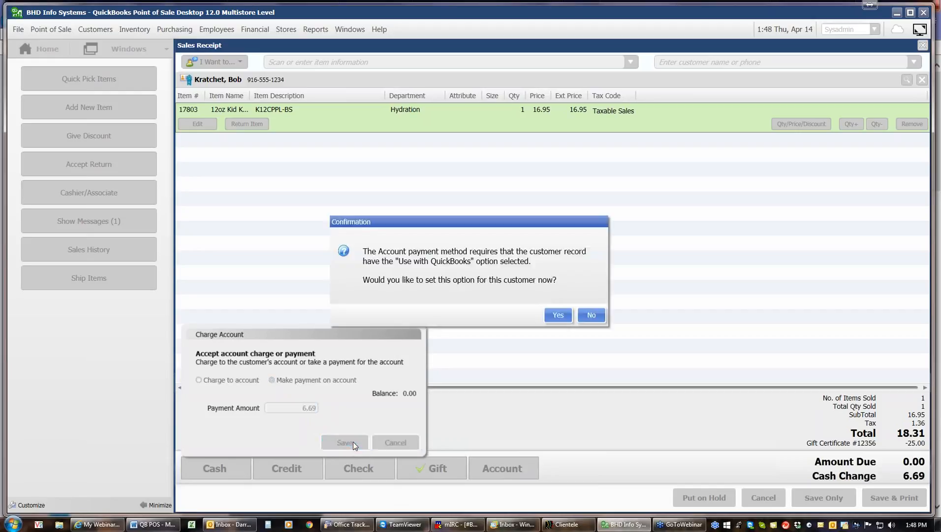
{"action": "left_click", "coordinate": [557, 315]}
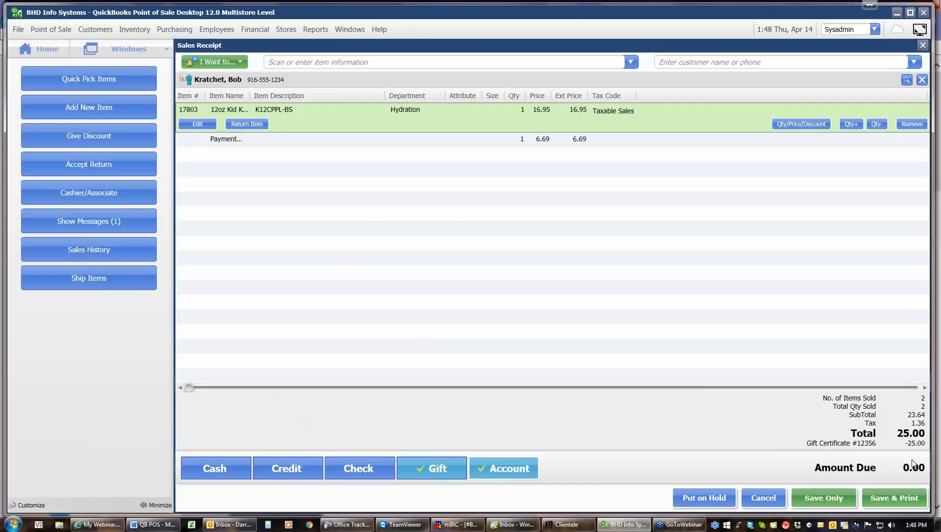
Step: Save receipt #584, review its preview at 200%, and acknowledge the $10.00 reward earned
{"action": "left_click", "coordinate": [903, 499]}
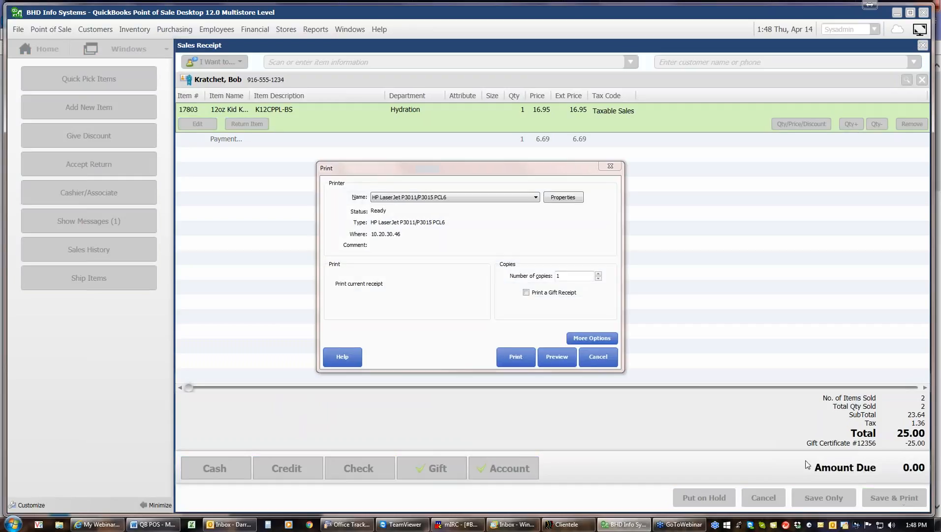
{"action": "left_click", "coordinate": [567, 358]}
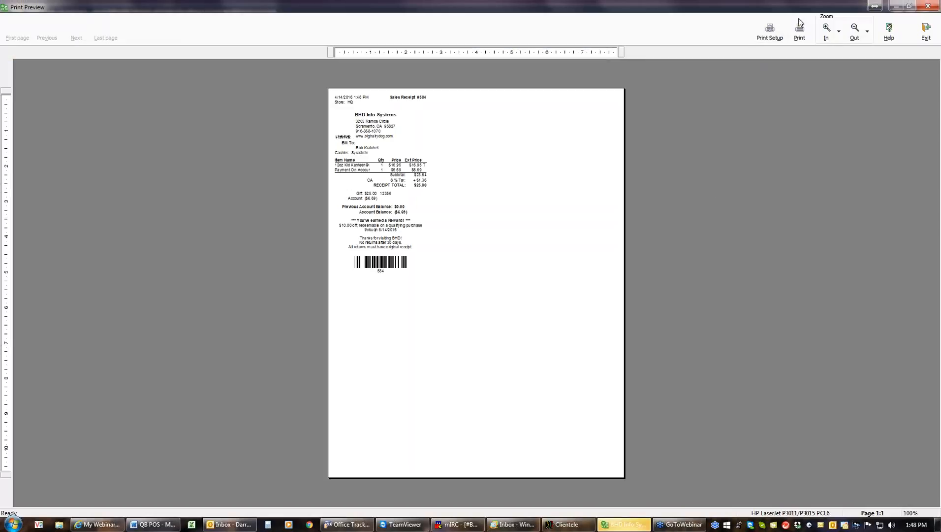
{"action": "left_click", "coordinate": [826, 30]}
{"action": "left_click", "coordinate": [828, 33]}
{"action": "left_click", "coordinate": [828, 33]}
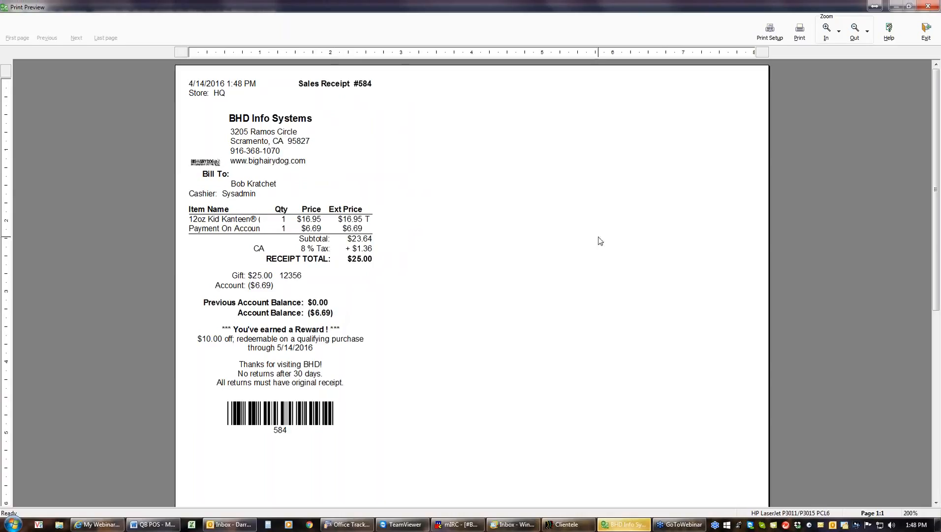
{"action": "left_click", "coordinate": [922, 40]}
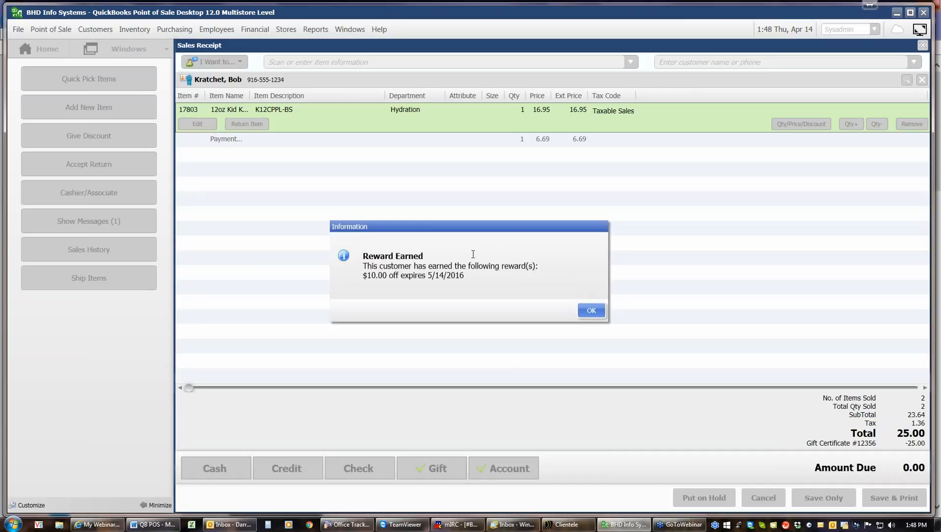
{"action": "left_click", "coordinate": [590, 310]}
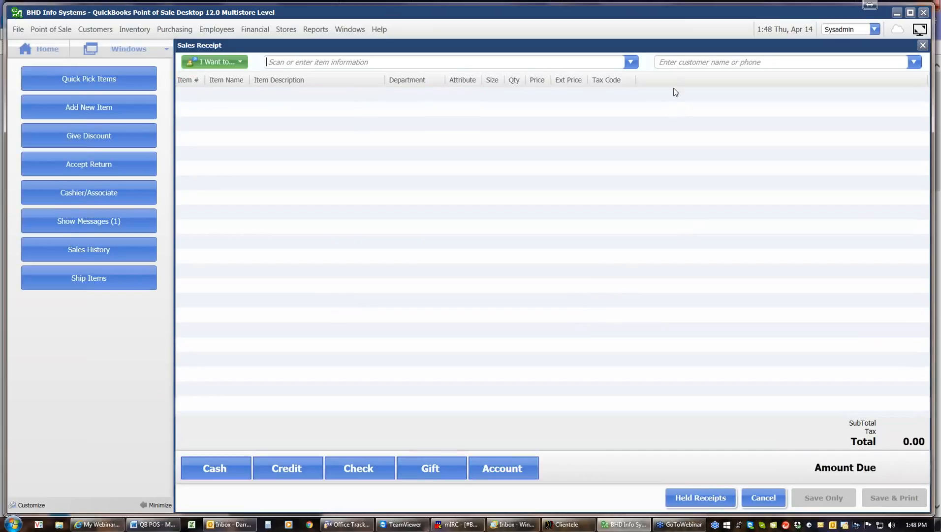
Step: Start a new sale for the customer with the stainless 12oz Kanteen, dismissing the quantity warning
{"action": "left_click", "coordinate": [673, 67]}
{"action": "type", "text": "kr"}
{"action": "left_click", "coordinate": [678, 93]}
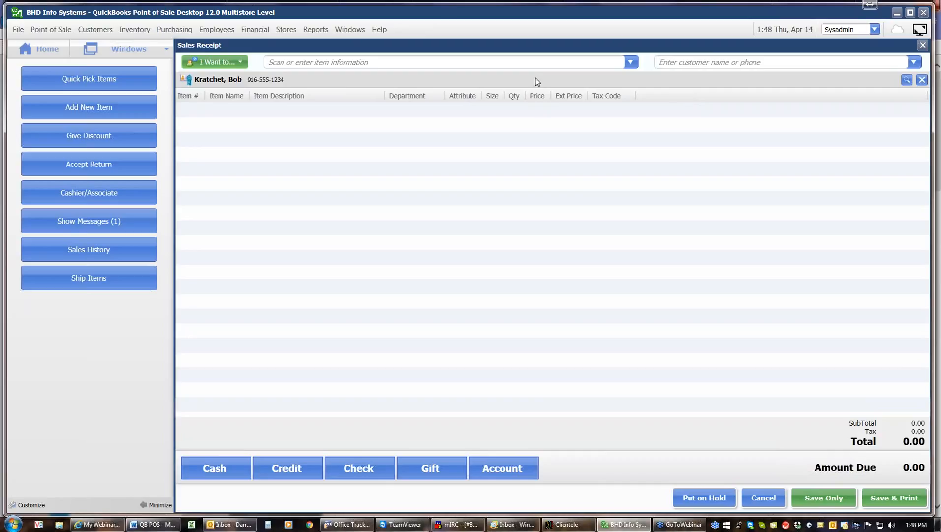
{"action": "left_click", "coordinate": [630, 62]}
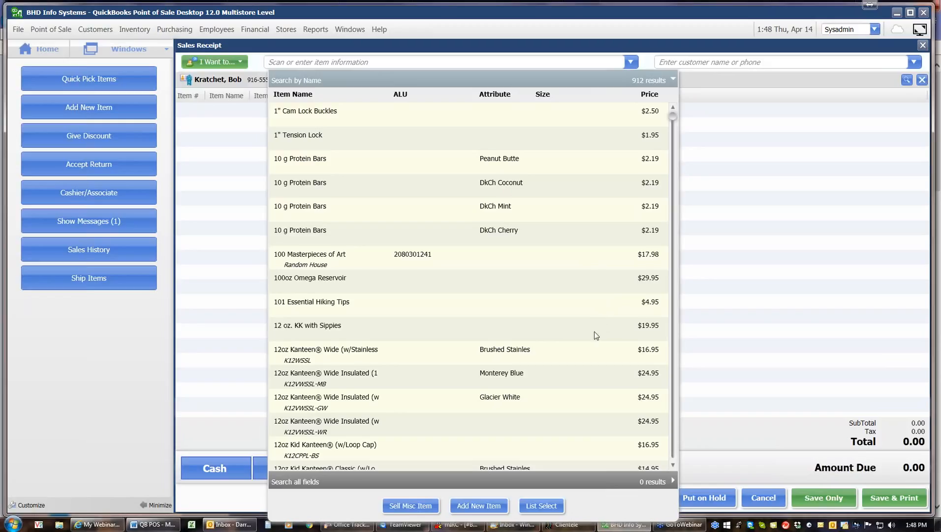
{"action": "left_click", "coordinate": [592, 352]}
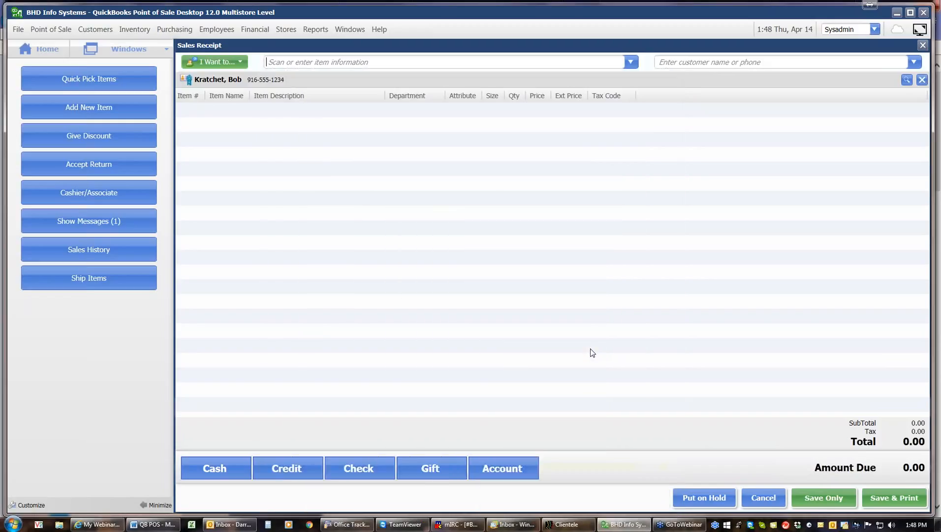
{"action": "left_click", "coordinate": [512, 374]}
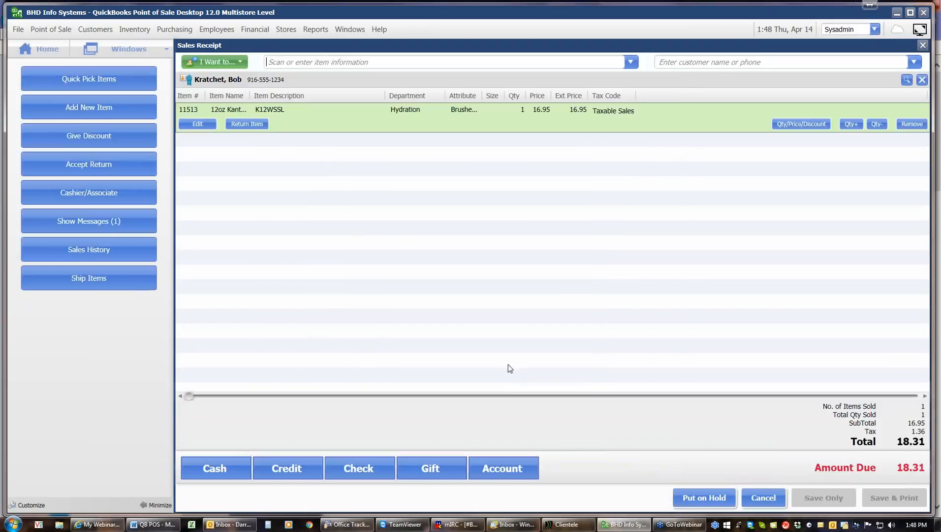
Step: Charge $6.69 to the customer's account, keeping the reward for later and enabling a charge account
{"action": "left_click", "coordinate": [499, 466]}
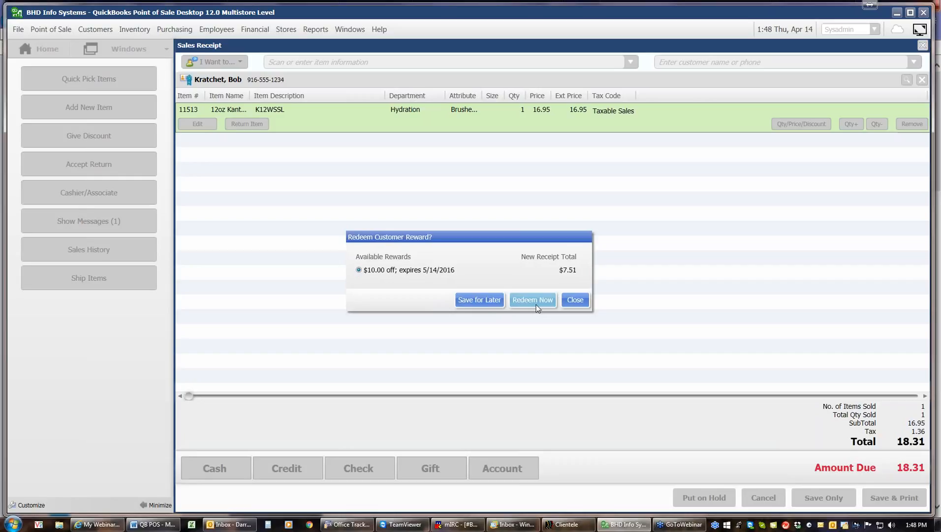
{"action": "left_click", "coordinate": [477, 303]}
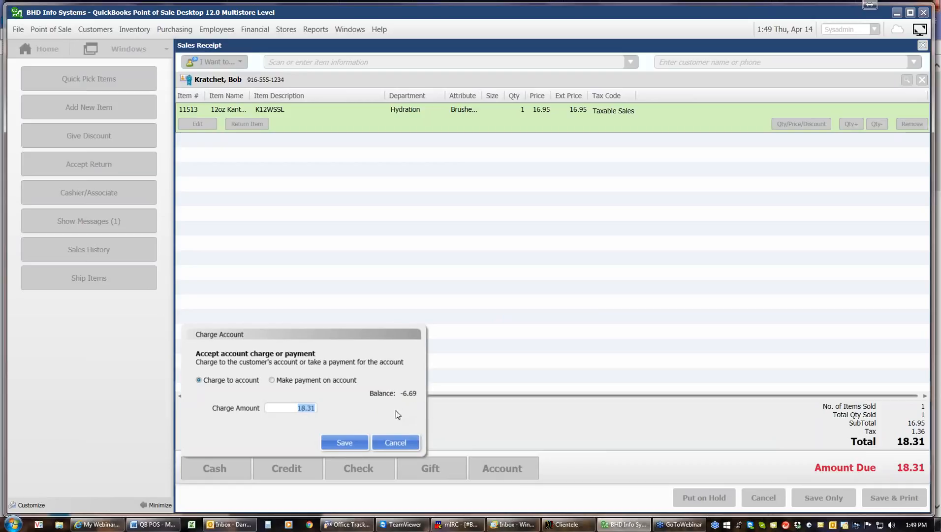
{"action": "type", "text": "6.69"}
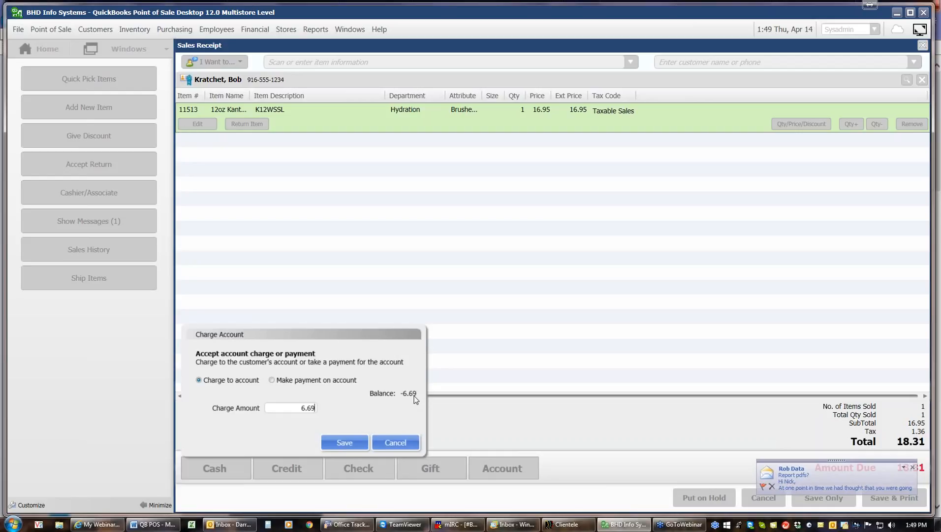
{"action": "left_click", "coordinate": [356, 441]}
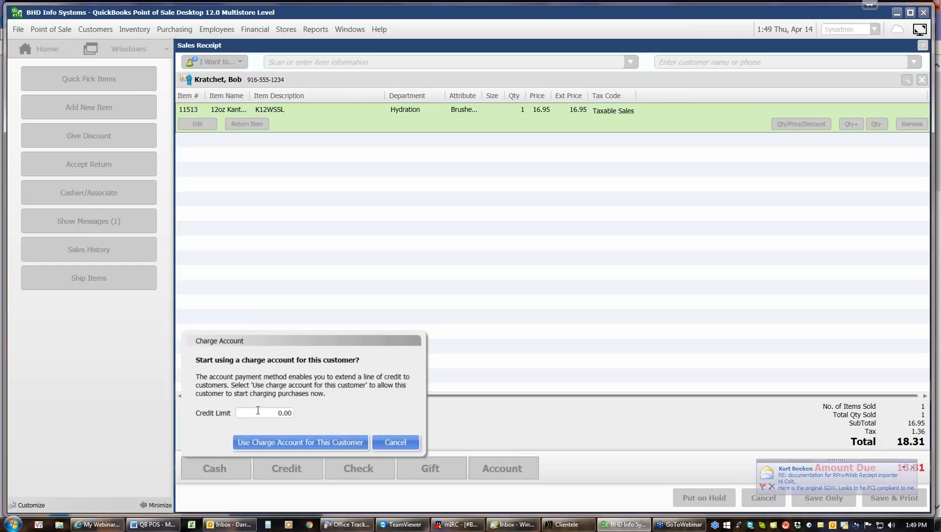
{"action": "left_click", "coordinate": [306, 443]}
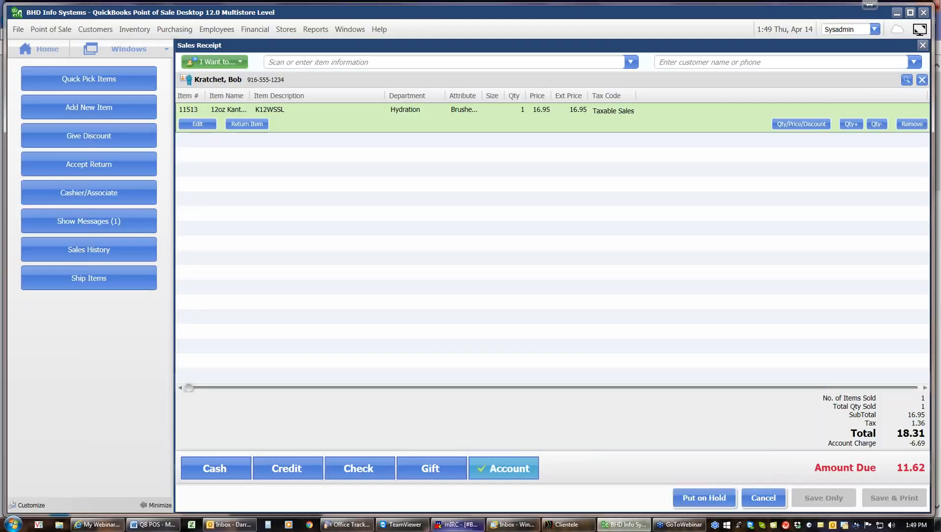
Step: Redeem the $10.00 reward and pay the remainder with $1.00 cash
{"action": "left_click", "coordinate": [235, 467]}
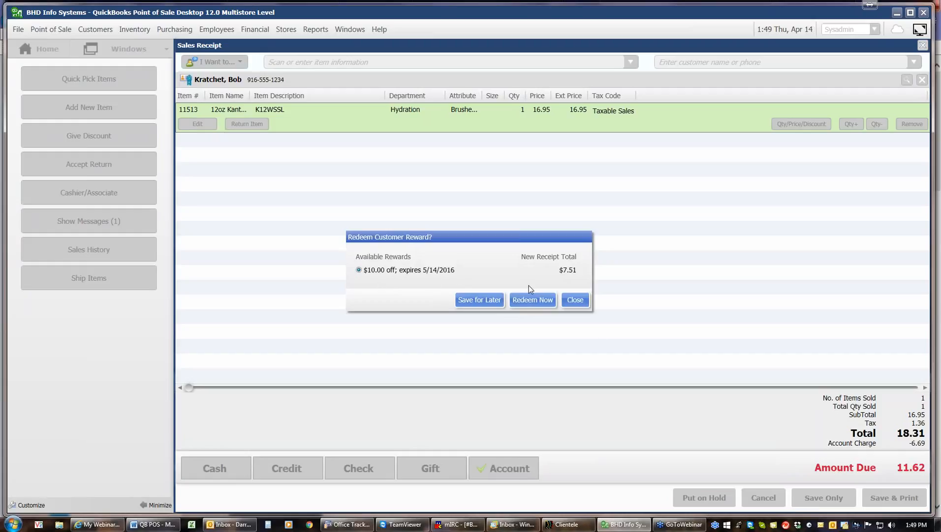
{"action": "left_click", "coordinate": [518, 298]}
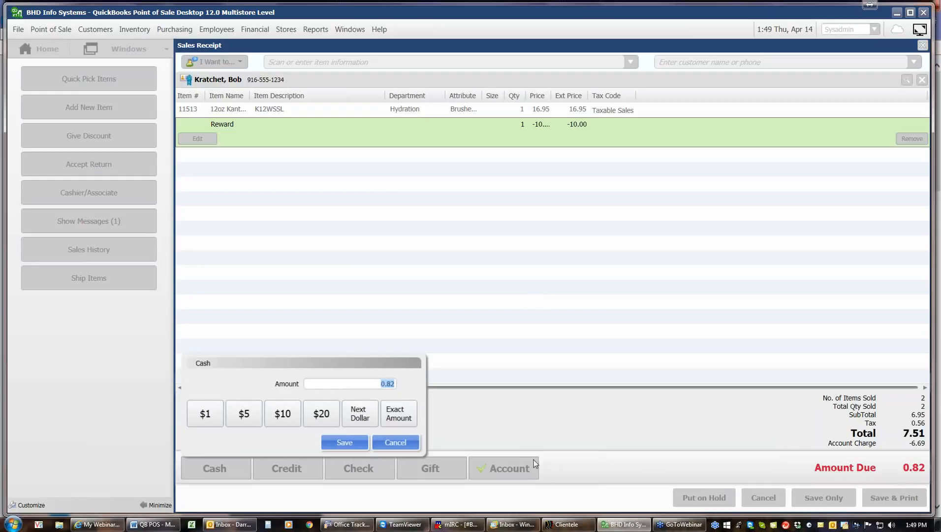
{"action": "left_click", "coordinate": [359, 416]}
{"action": "left_click", "coordinate": [352, 444]}
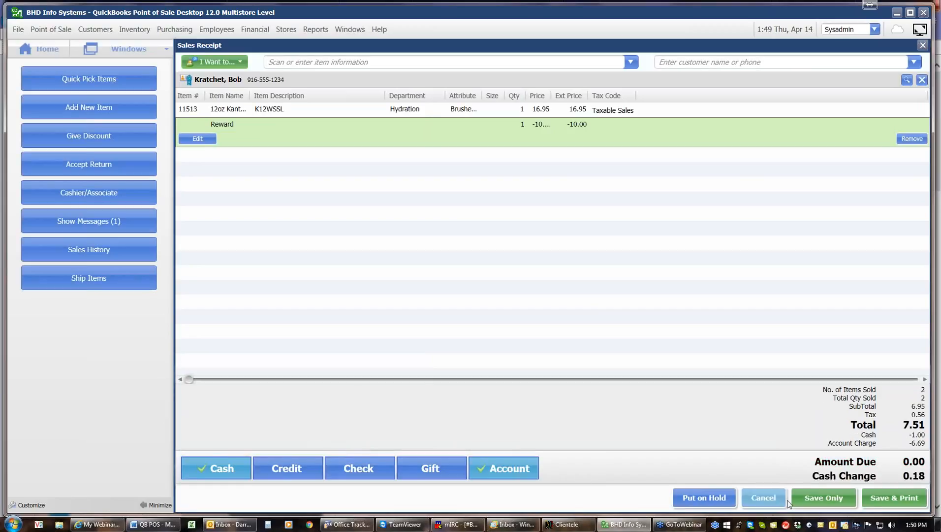
Step: Save receipt #585, acknowledge the $0.18 change, and review the zoomed receipt preview
{"action": "left_click", "coordinate": [892, 501]}
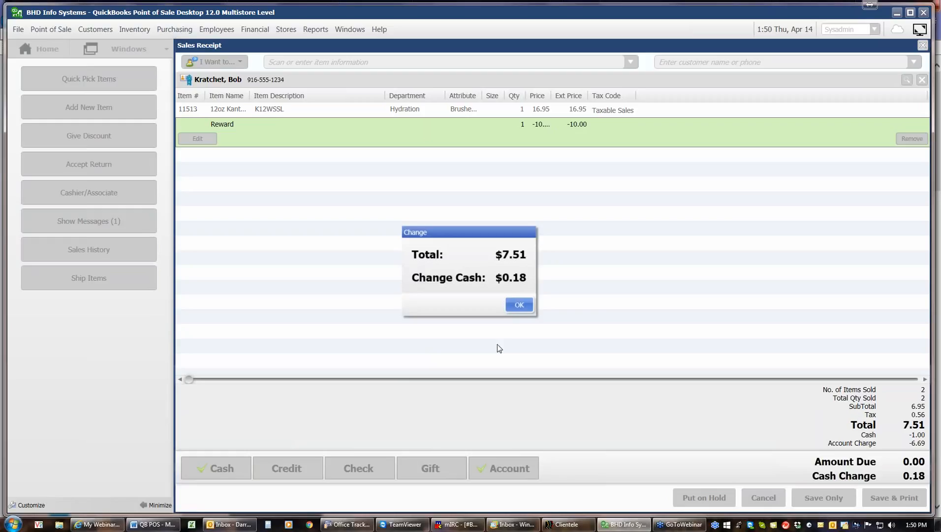
{"action": "left_click", "coordinate": [517, 305]}
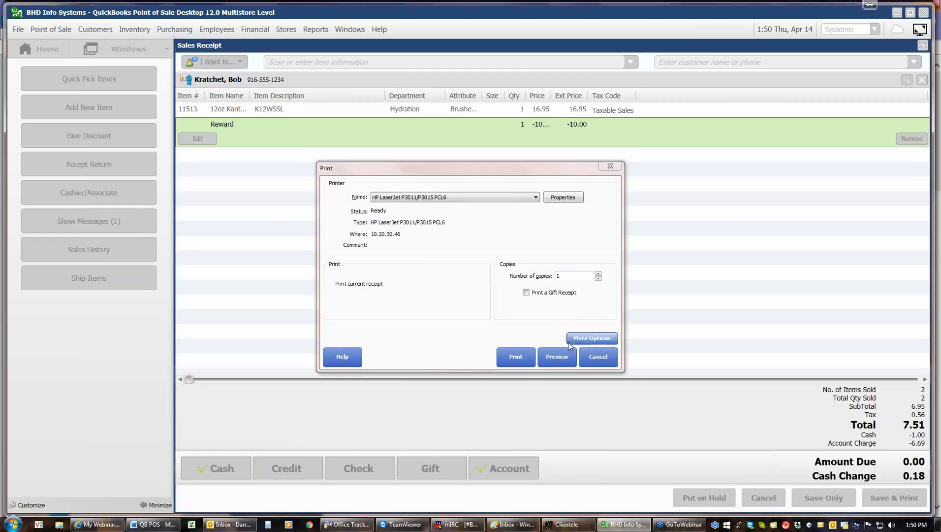
{"action": "left_click", "coordinate": [561, 358]}
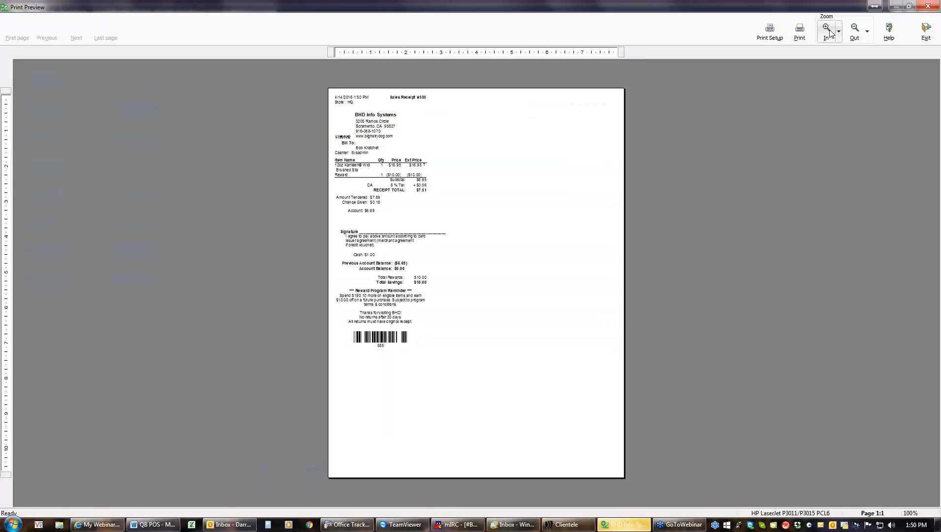
{"action": "left_click", "coordinate": [827, 30]}
{"action": "left_click", "coordinate": [827, 30]}
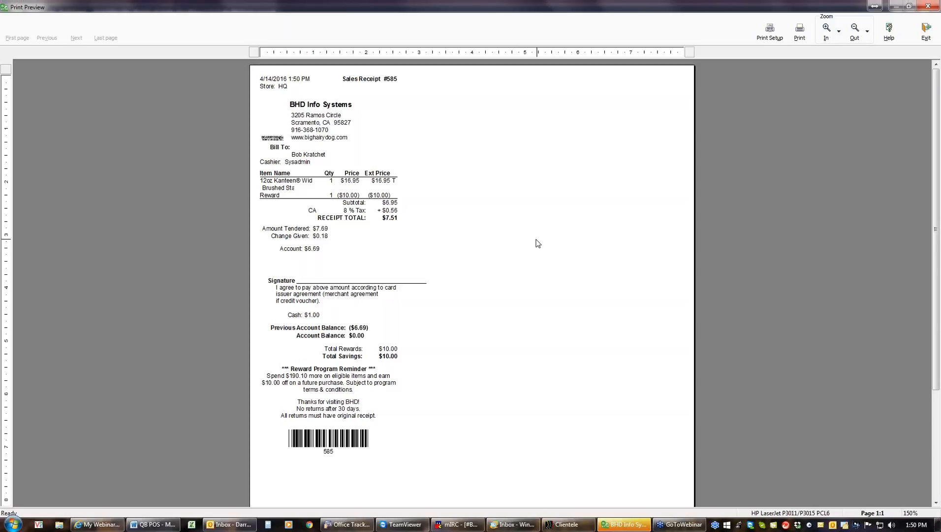
{"action": "left_click", "coordinate": [919, 40]}
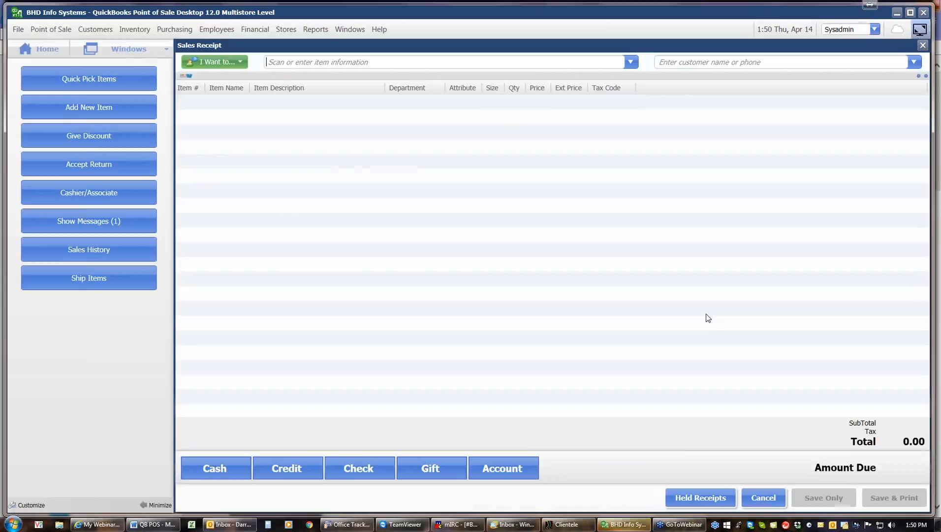
Step: Close the empty receipt and run End of Day for Today with Z-Out Store Close and a company backup
{"action": "left_click", "coordinate": [773, 502]}
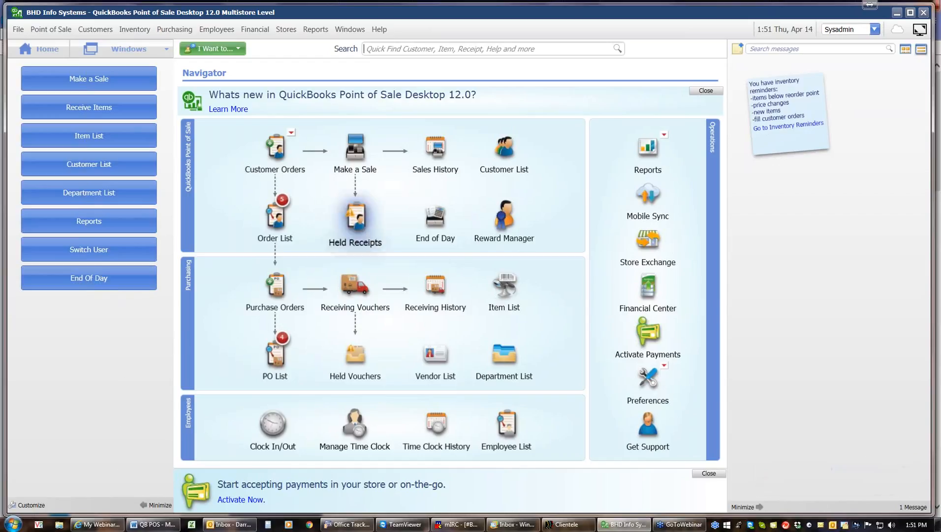
{"action": "left_click", "coordinate": [429, 225]}
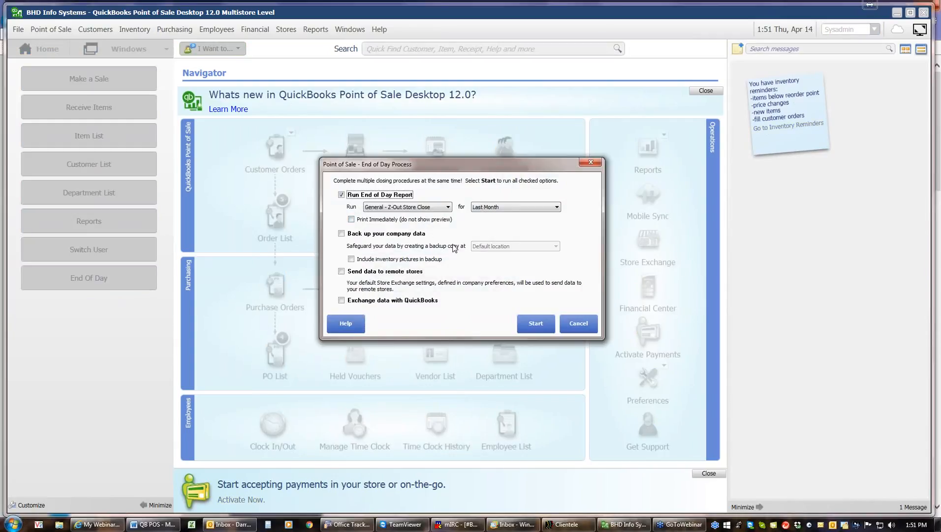
{"action": "left_click", "coordinate": [559, 209]}
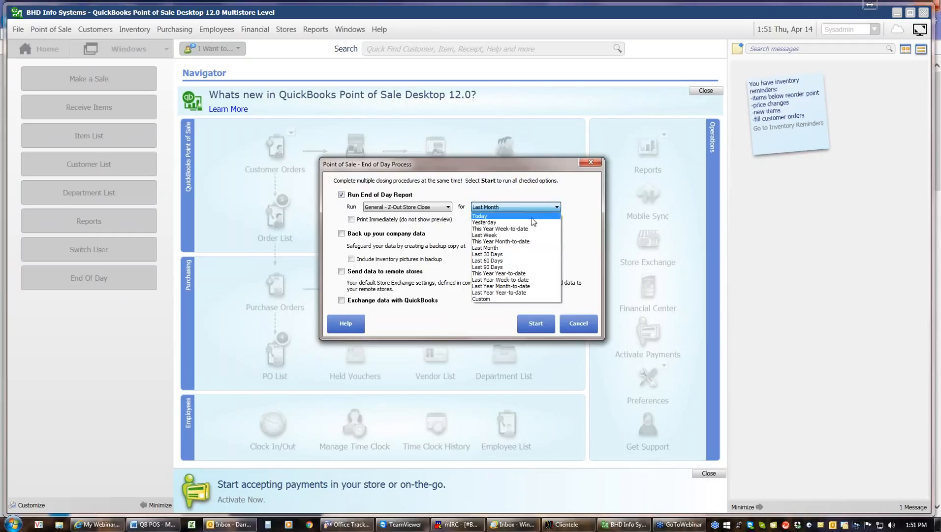
{"action": "left_click", "coordinate": [507, 216]}
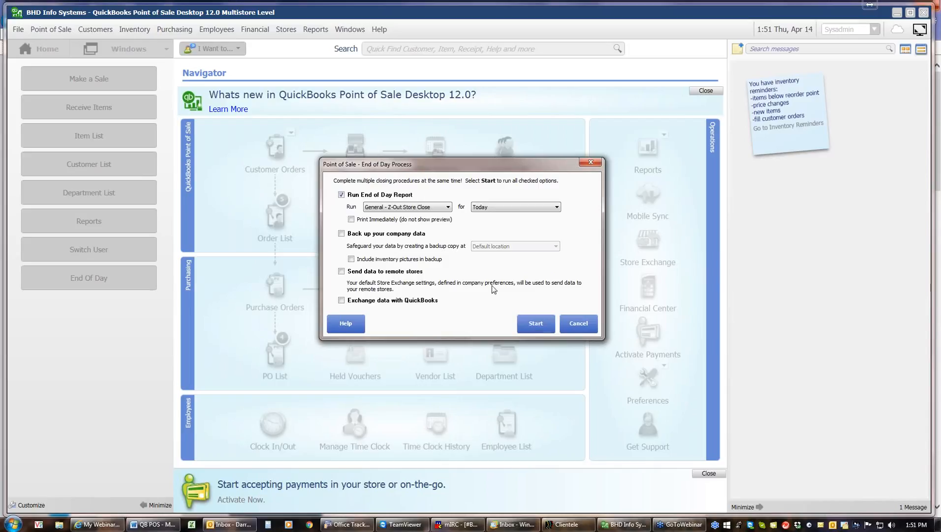
{"action": "left_click", "coordinate": [448, 207]}
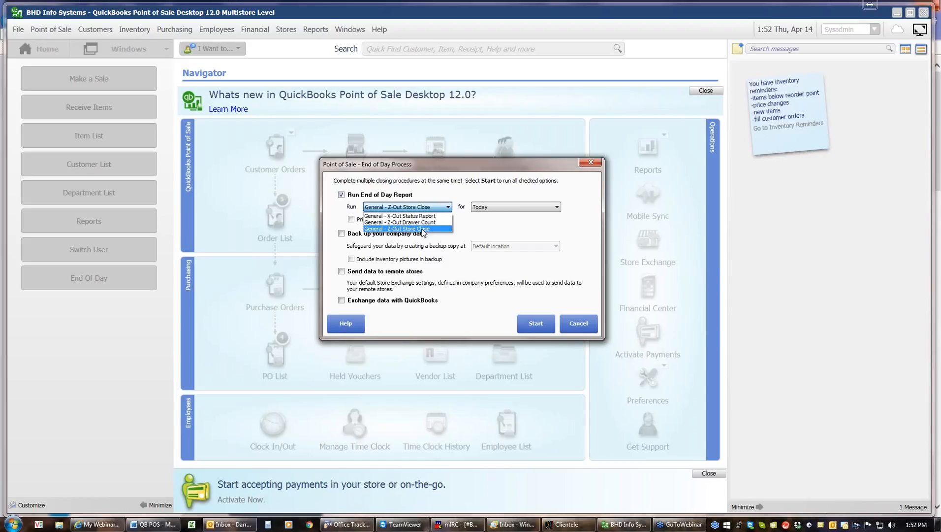
{"action": "left_click", "coordinate": [423, 229]}
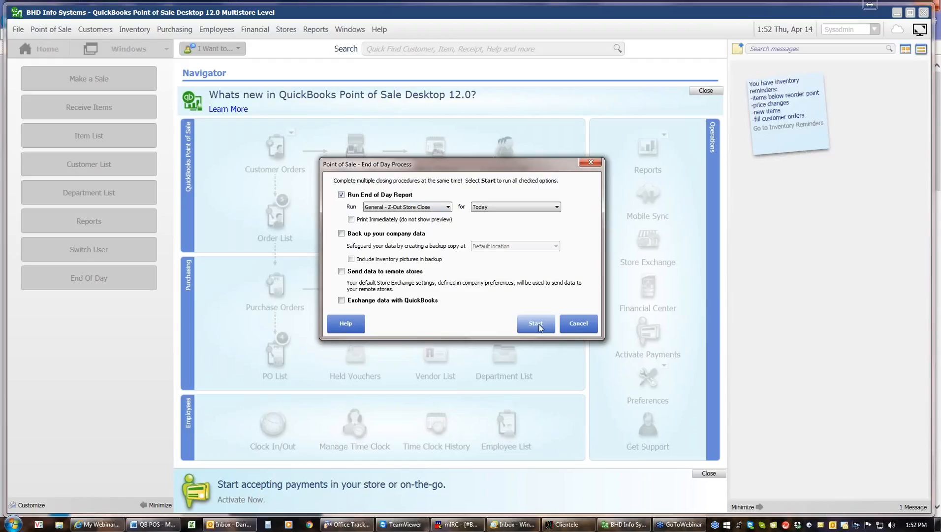
{"action": "left_click", "coordinate": [342, 233]}
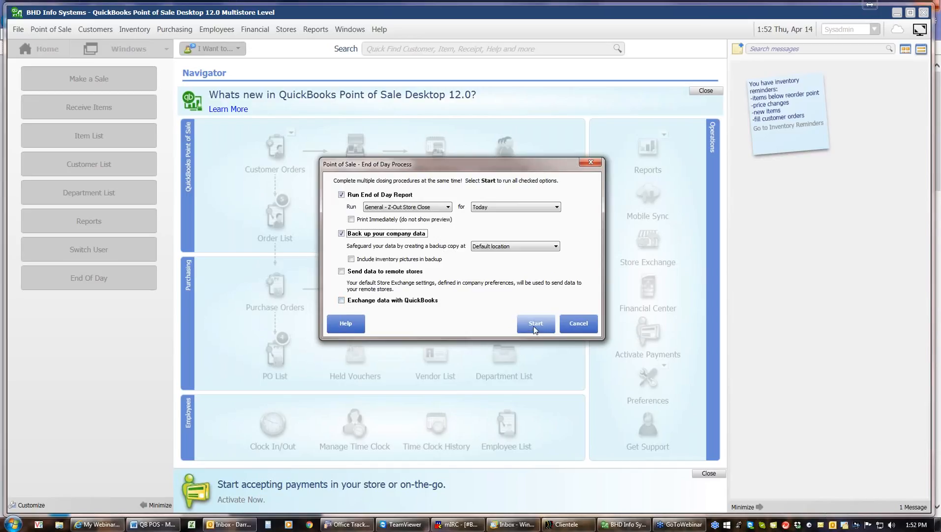
{"action": "left_click", "coordinate": [535, 327]}
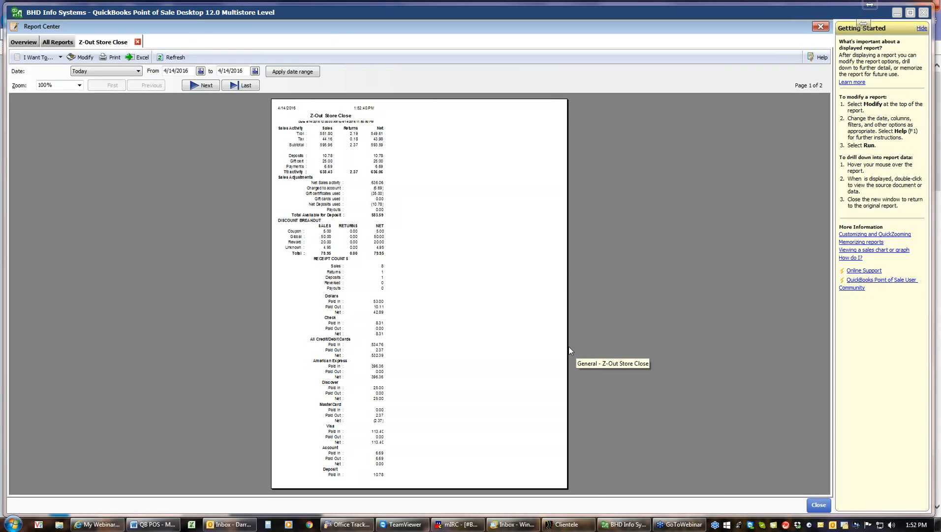
Step: Zoom the Z-Out Store Close report to 150%
{"action": "left_click", "coordinate": [79, 86]}
{"action": "left_click", "coordinate": [60, 106]}
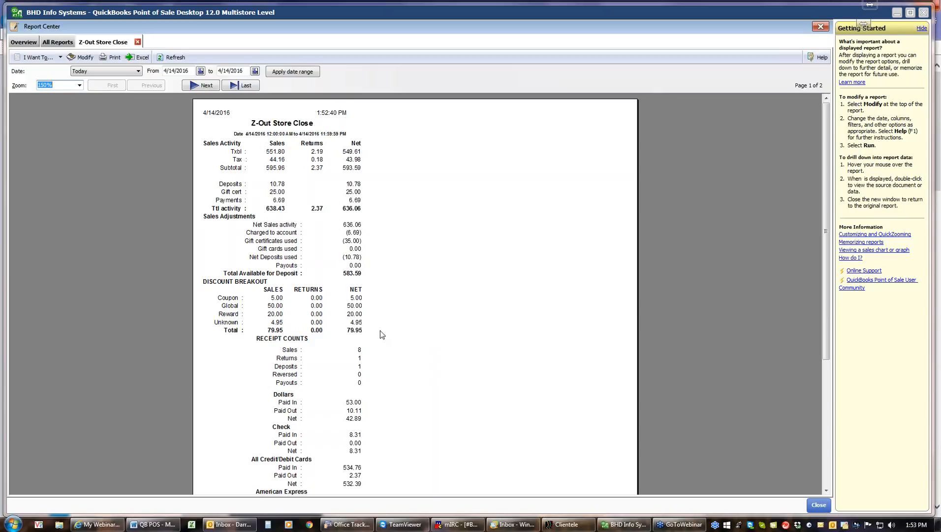
Step: Scroll through the Z-Out tender totals down to the Deposit section, then go to page 2
{"action": "scroll", "coordinate": [376, 331], "scroll_direction": "down", "scroll_amount": 1}
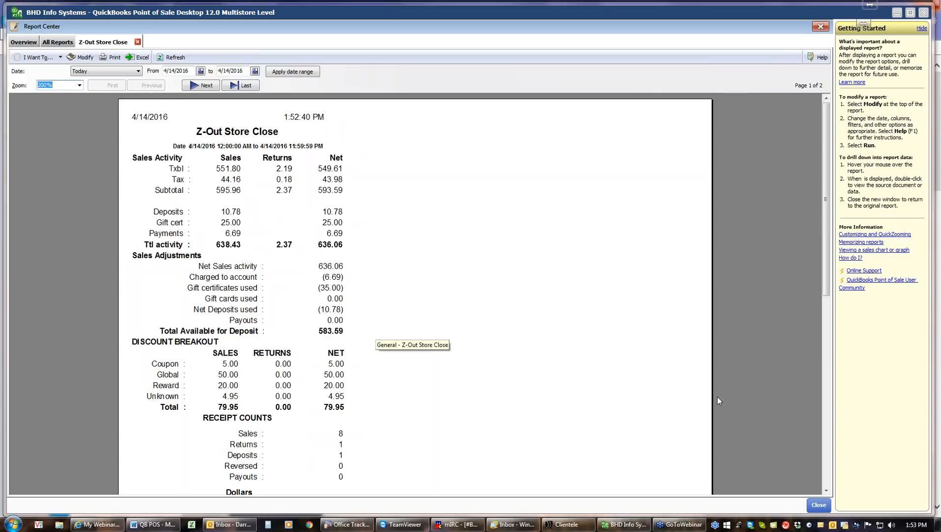
{"action": "left_click_drag", "start_coordinate": [826, 295], "coordinate": [827, 339]}
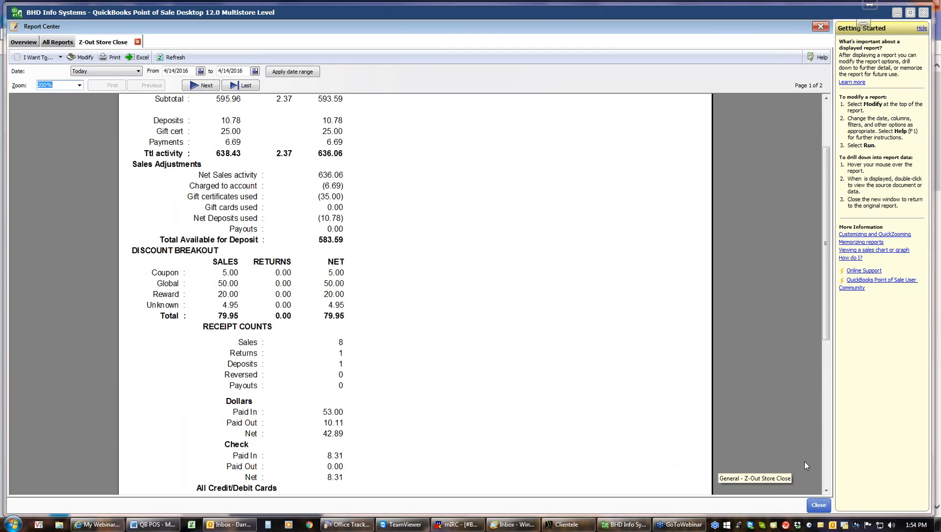
{"action": "left_click", "coordinate": [826, 489]}
{"action": "left_click", "coordinate": [827, 489]}
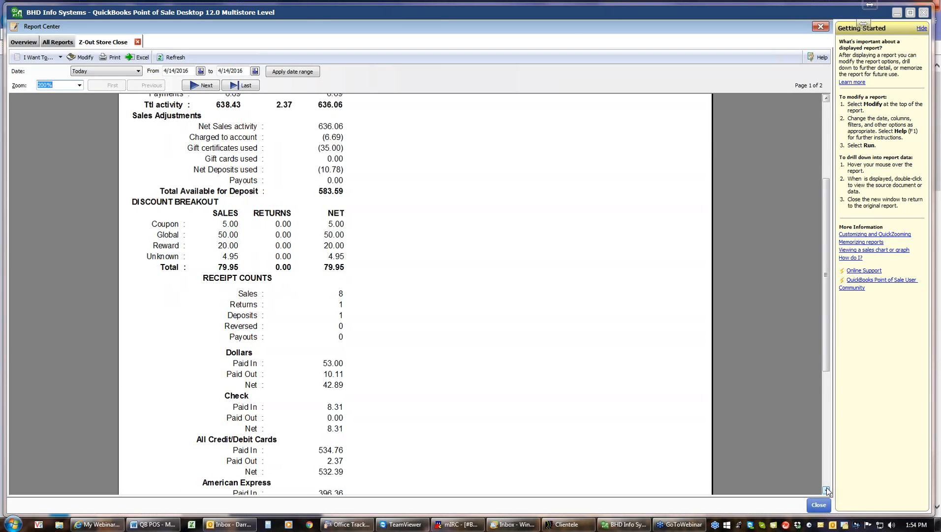
{"action": "left_click", "coordinate": [826, 488]}
{"action": "left_click", "coordinate": [826, 488]}
{"action": "left_click", "coordinate": [826, 487]}
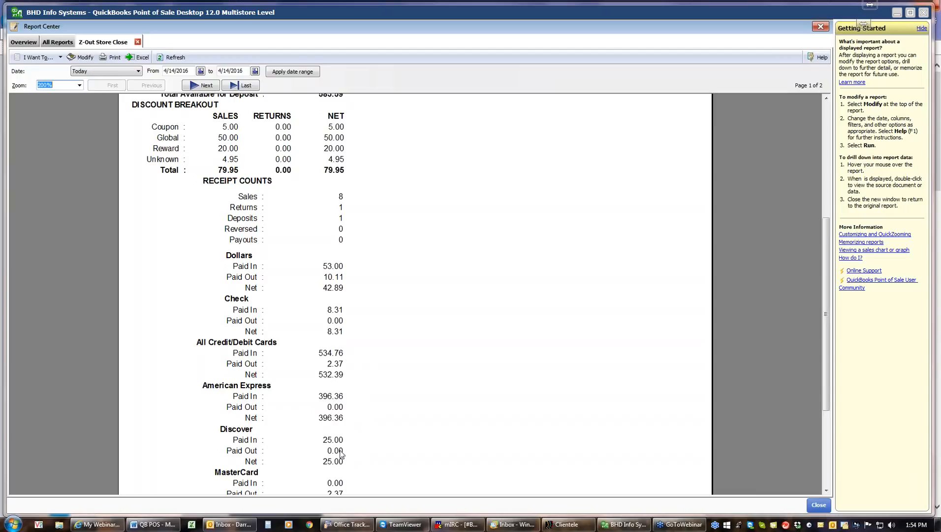
{"action": "left_click", "coordinate": [827, 490]}
{"action": "left_click", "coordinate": [827, 490]}
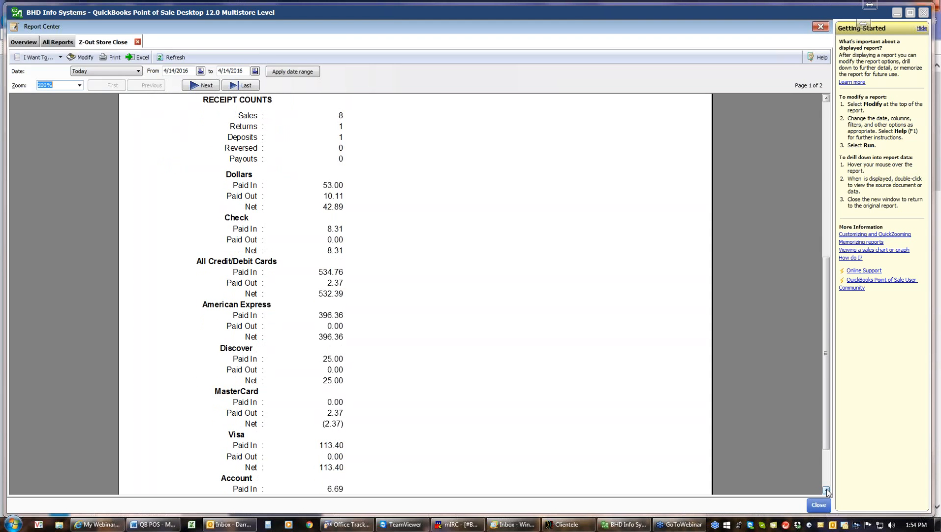
{"action": "left_click", "coordinate": [827, 489]}
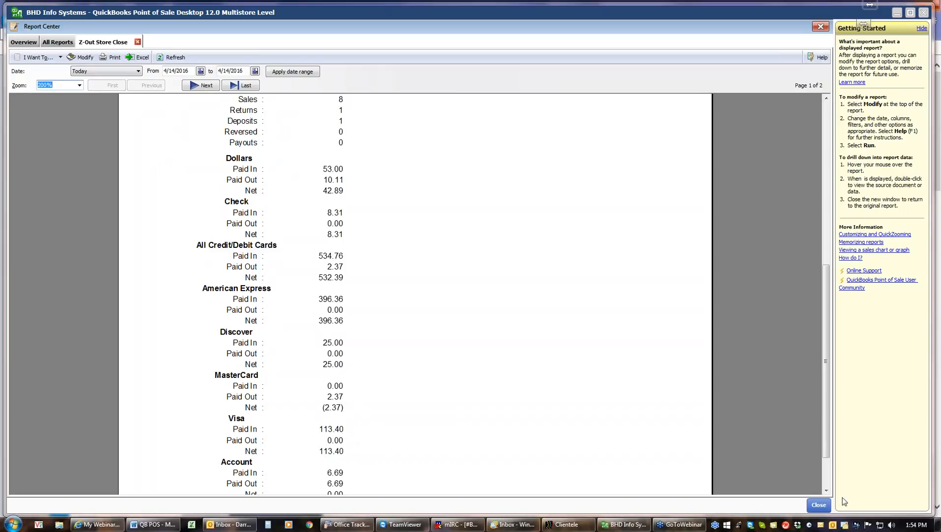
{"action": "left_click", "coordinate": [826, 490]}
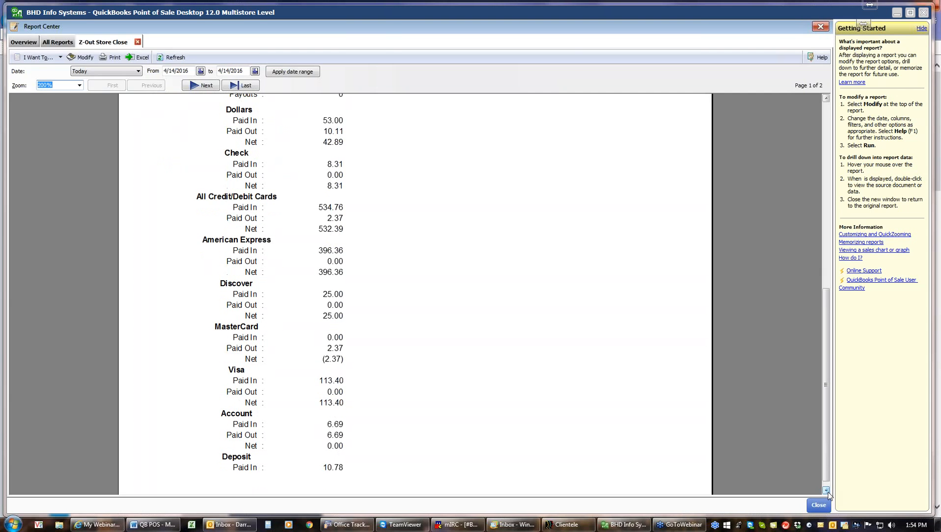
{"action": "left_click", "coordinate": [827, 490]}
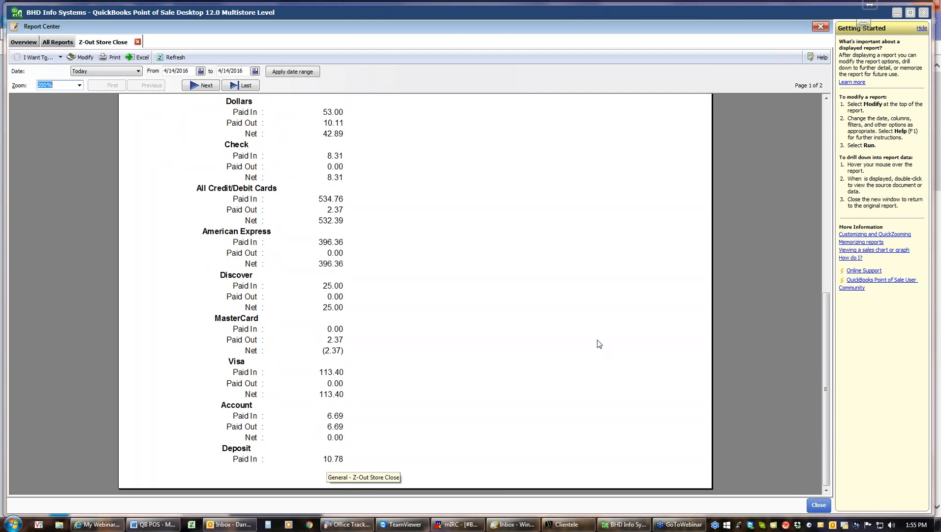
{"action": "left_click", "coordinate": [202, 85]}
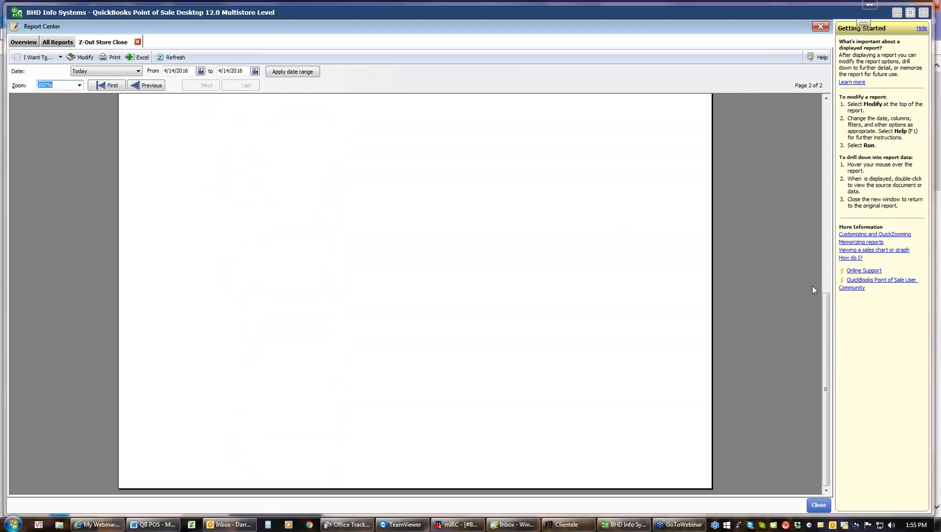
Step: Scroll to the top of page 2 to check the gift certificate and payment listings, then close the Z-Out report
{"action": "left_click_drag", "start_coordinate": [826, 372], "coordinate": [823, 158]}
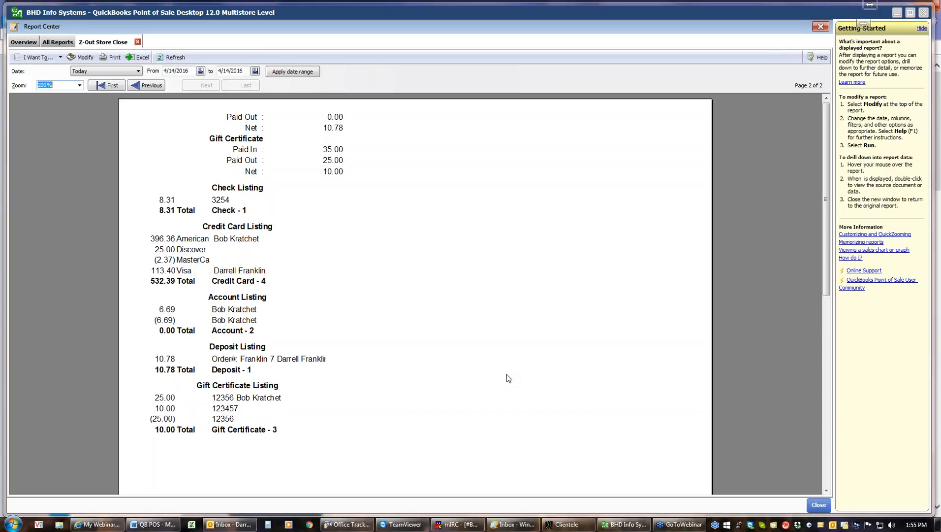
{"action": "left_click", "coordinate": [817, 504]}
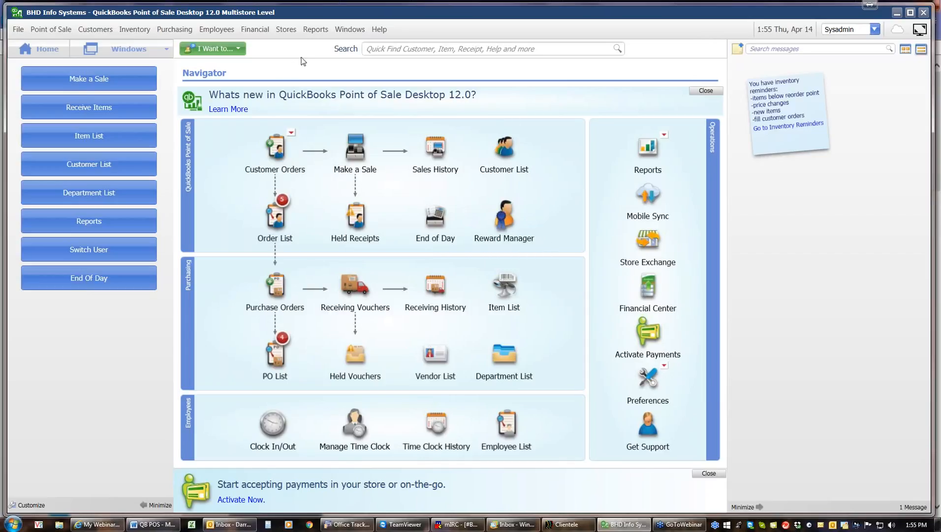
{"action": "left_click", "coordinate": [315, 30]}
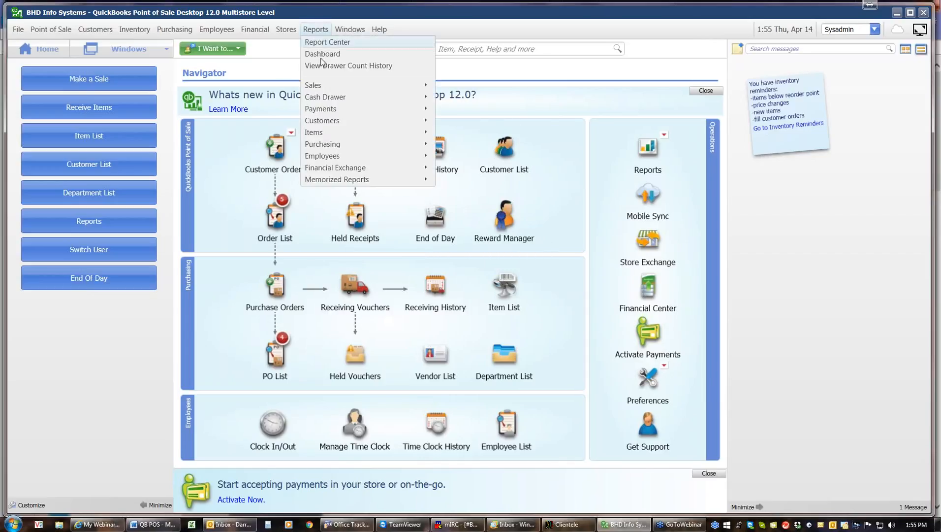
{"action": "mouse_move", "coordinate": [320, 110]}
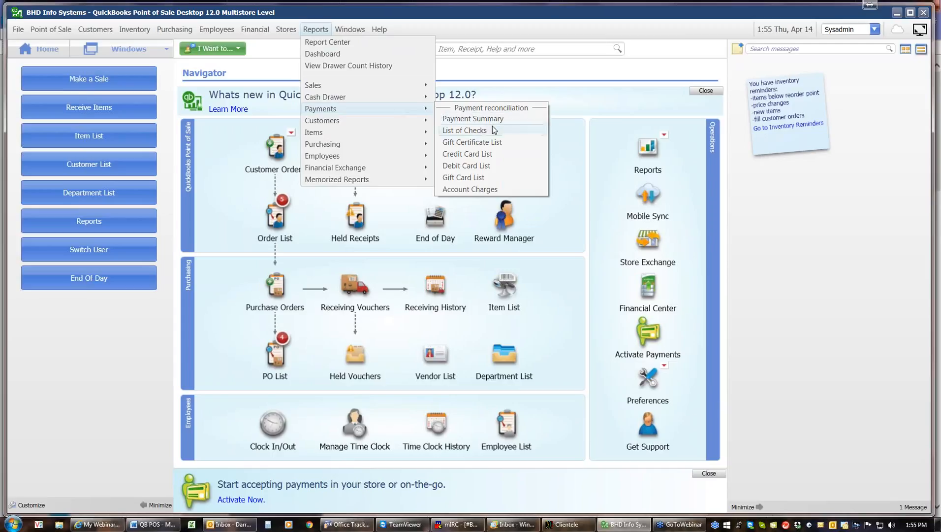
{"action": "left_click", "coordinate": [474, 144]}
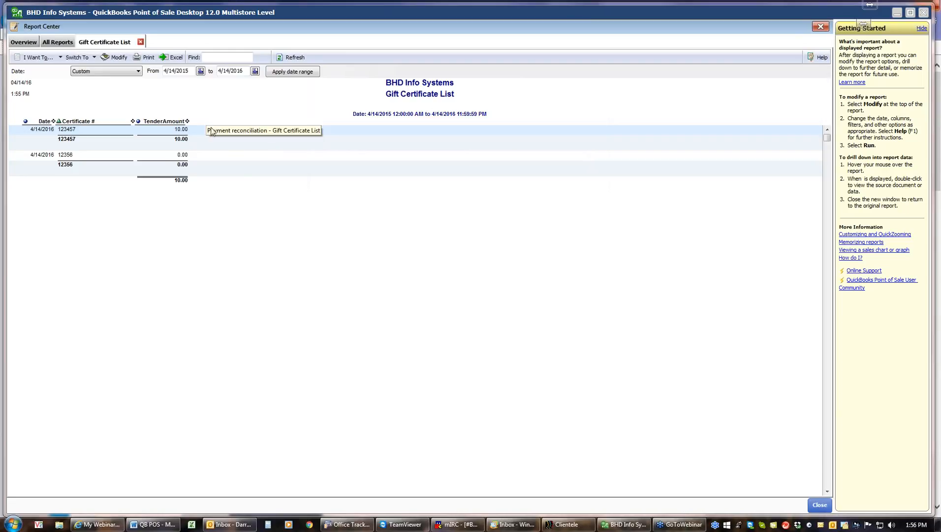
{"action": "left_click", "coordinate": [175, 159]}
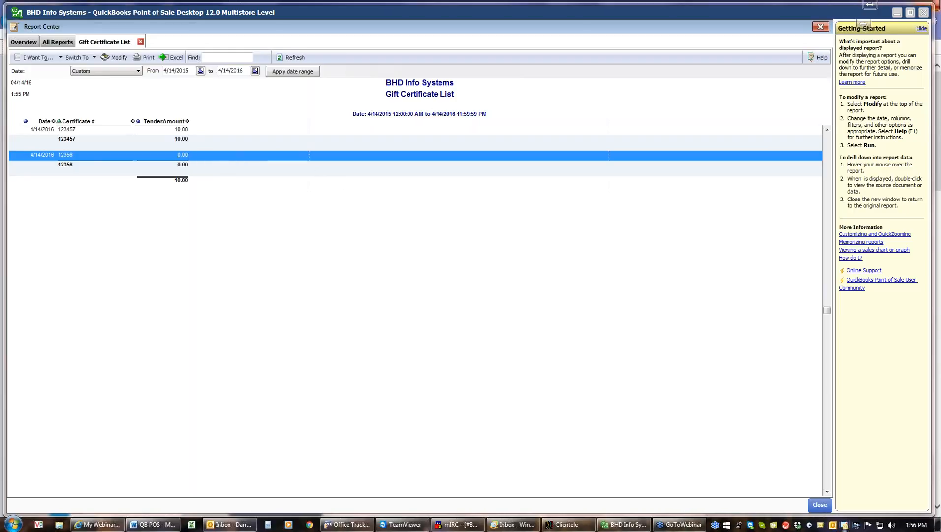
{"action": "left_click", "coordinate": [819, 505]}
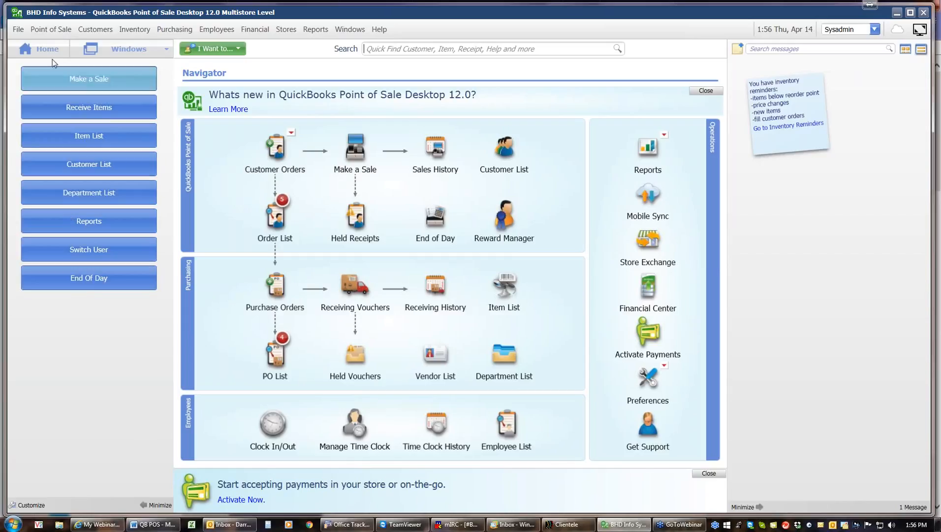
Step: Start opening Practice Mode from Company Operations in the File menu
{"action": "left_click", "coordinate": [15, 31]}
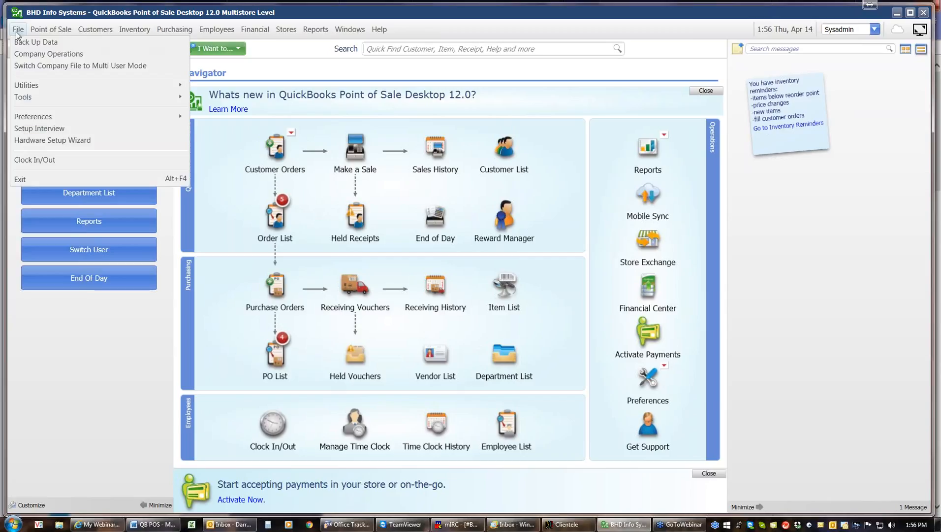
{"action": "left_click", "coordinate": [40, 55]}
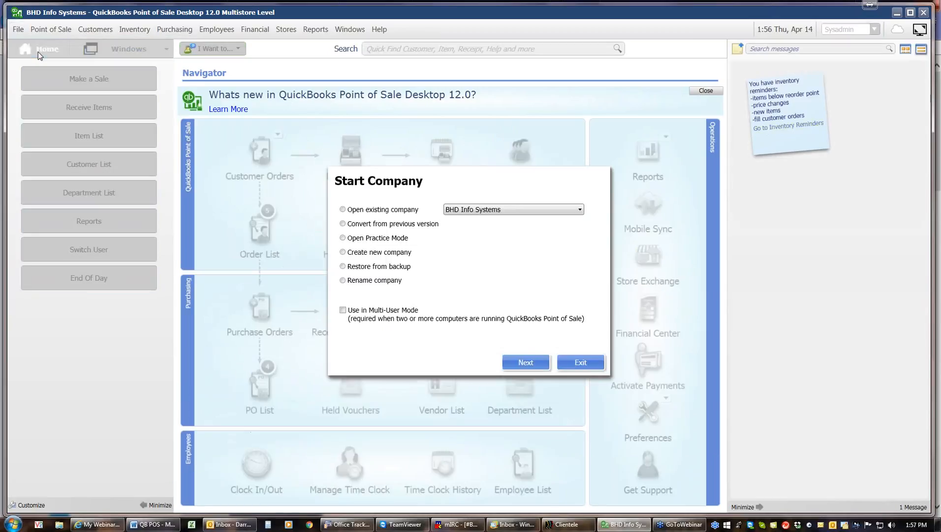
{"action": "left_click", "coordinate": [342, 238]}
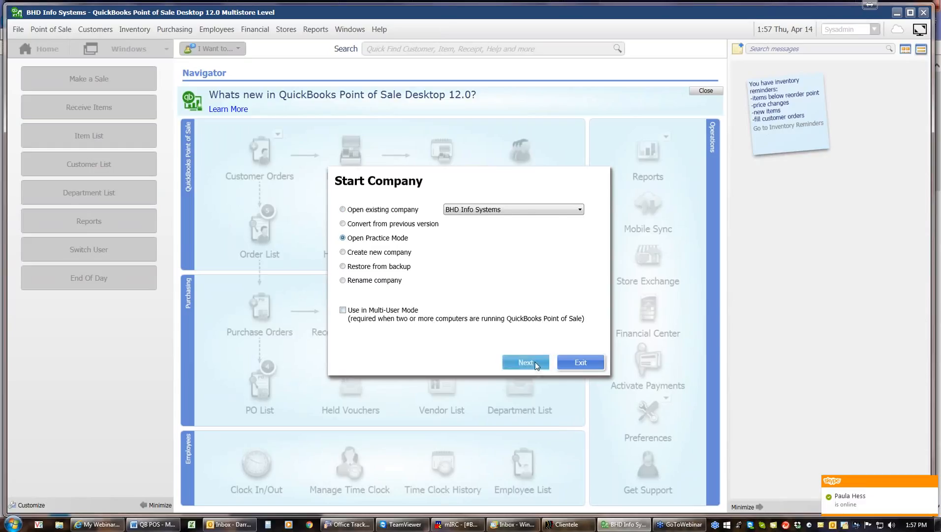
{"action": "left_click", "coordinate": [536, 365]}
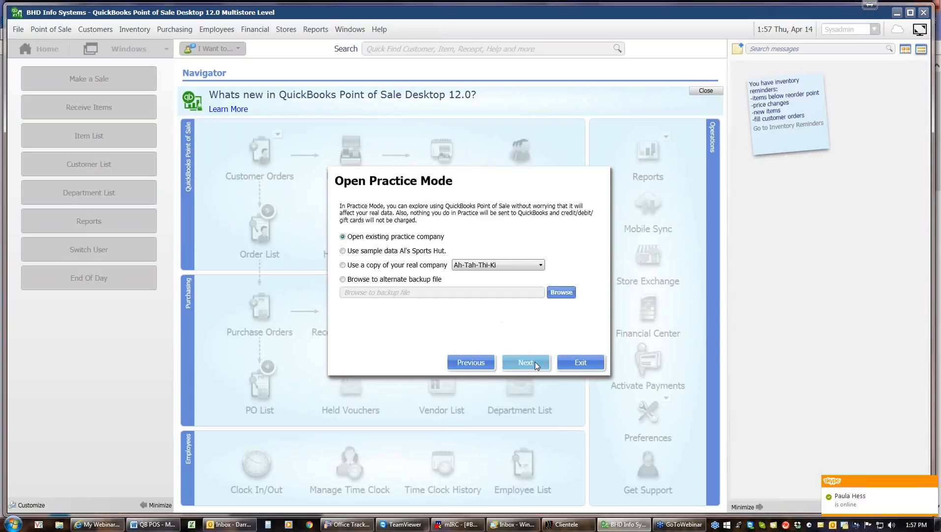
Step: Base practice mode on a copy of BHD Info Systems, log in, and accept the date notice
{"action": "left_click", "coordinate": [343, 265]}
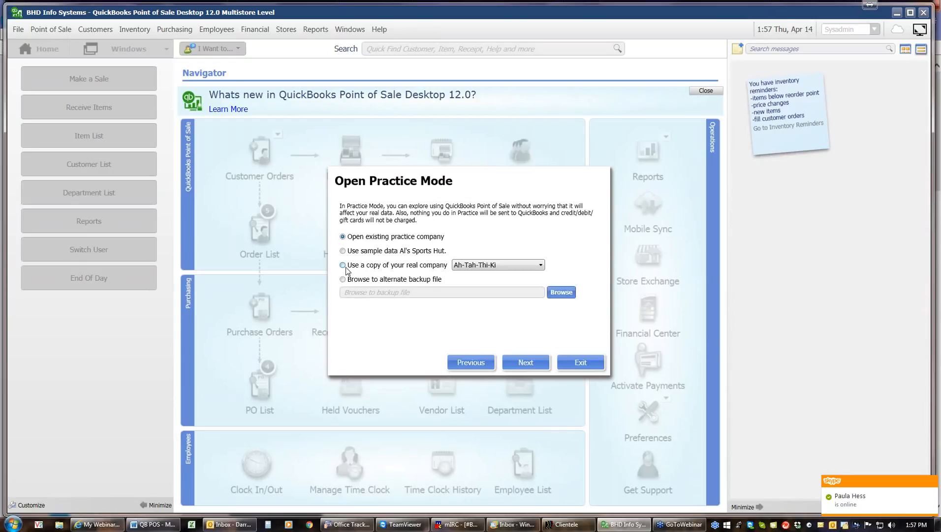
{"action": "left_click", "coordinate": [541, 265]}
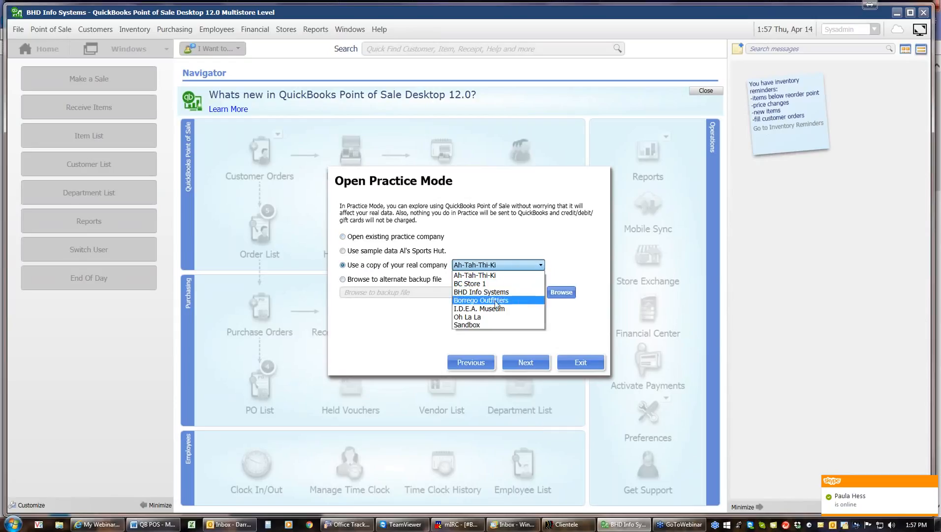
{"action": "left_click", "coordinate": [477, 292]}
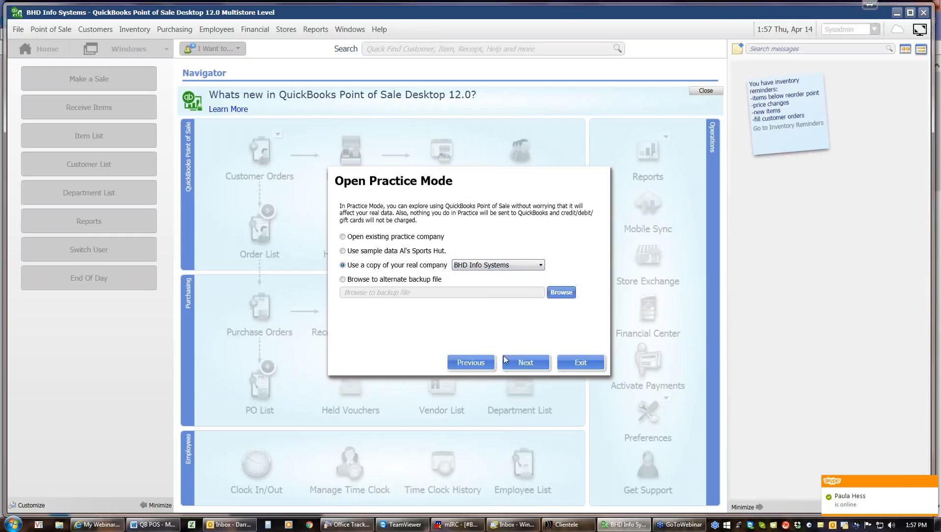
{"action": "left_click", "coordinate": [522, 364]}
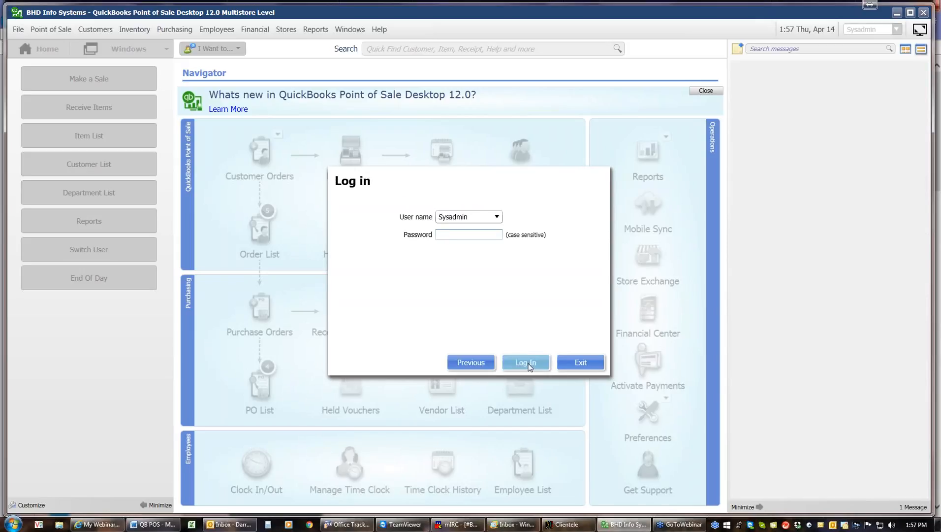
{"action": "left_click", "coordinate": [528, 364]}
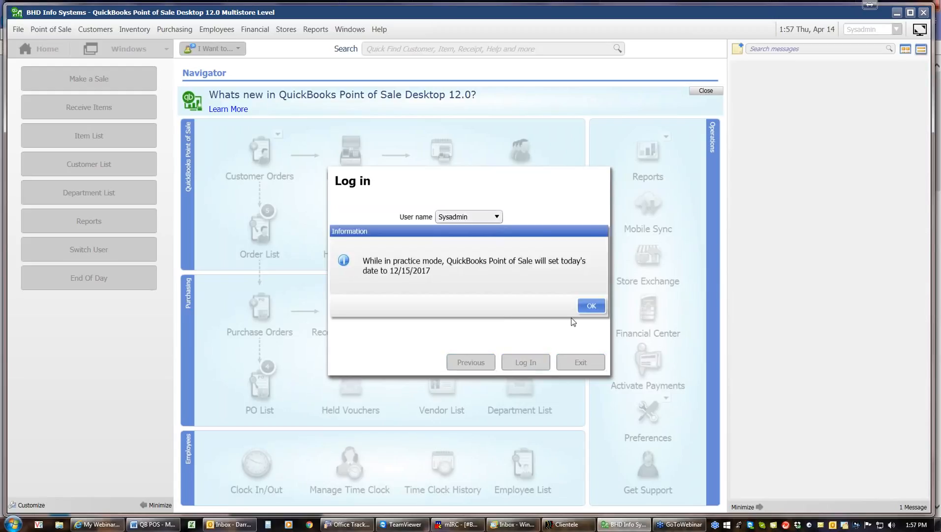
{"action": "left_click", "coordinate": [592, 303]}
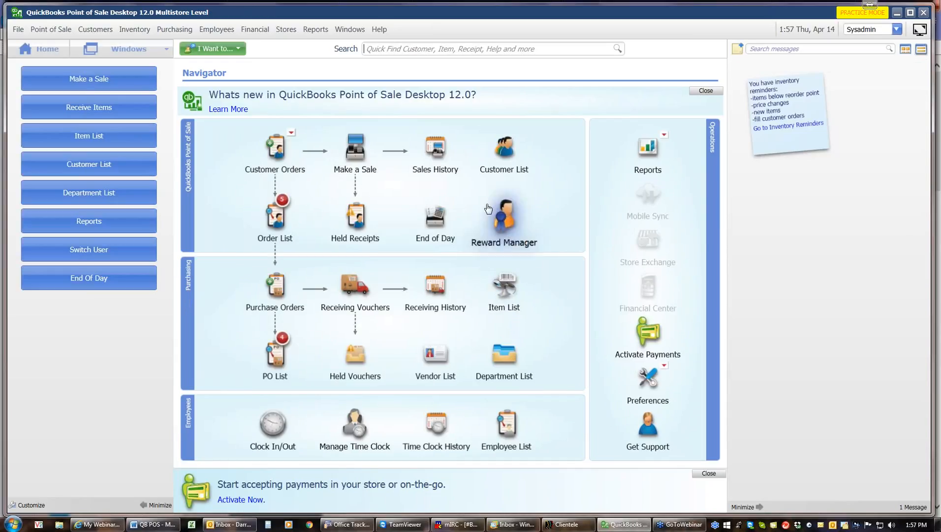
Step: View Sales History, then reopen the live BHD Info Systems company and log in
{"action": "left_click", "coordinate": [435, 147]}
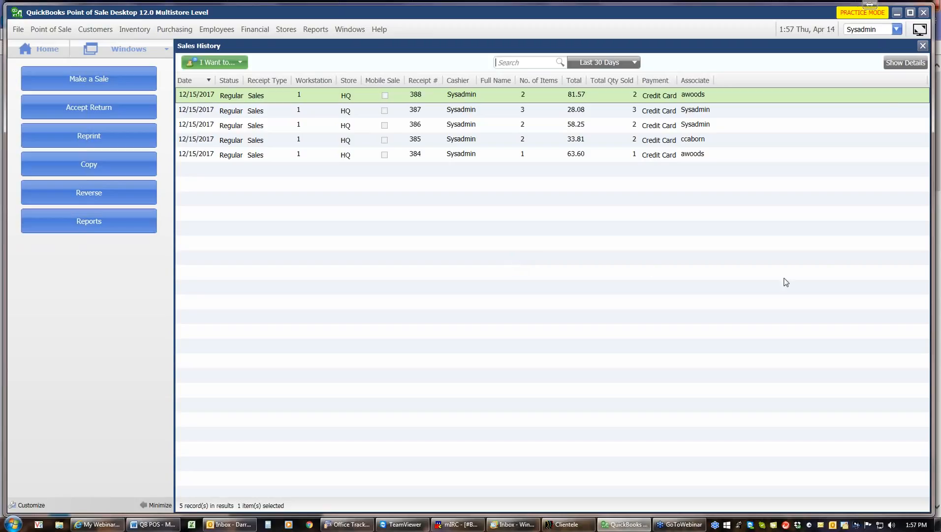
{"action": "left_click", "coordinate": [920, 47]}
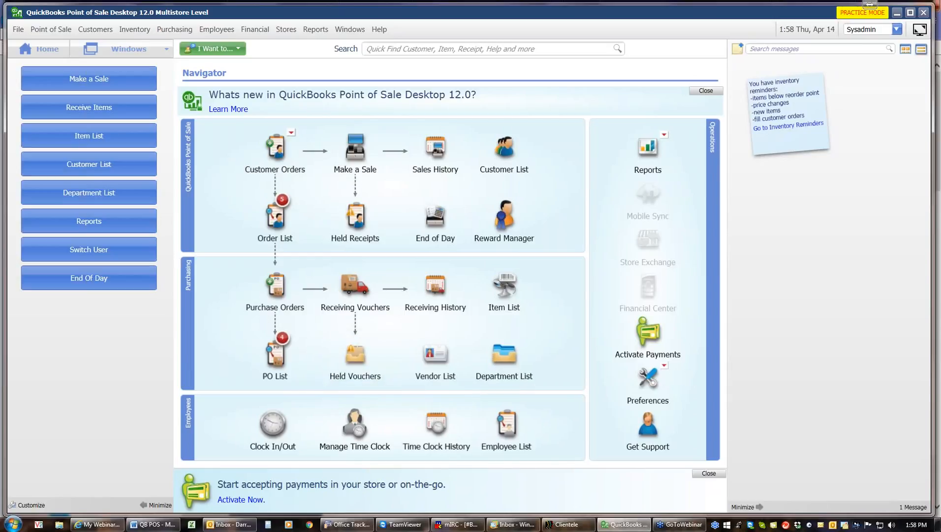
{"action": "left_click", "coordinate": [19, 31]}
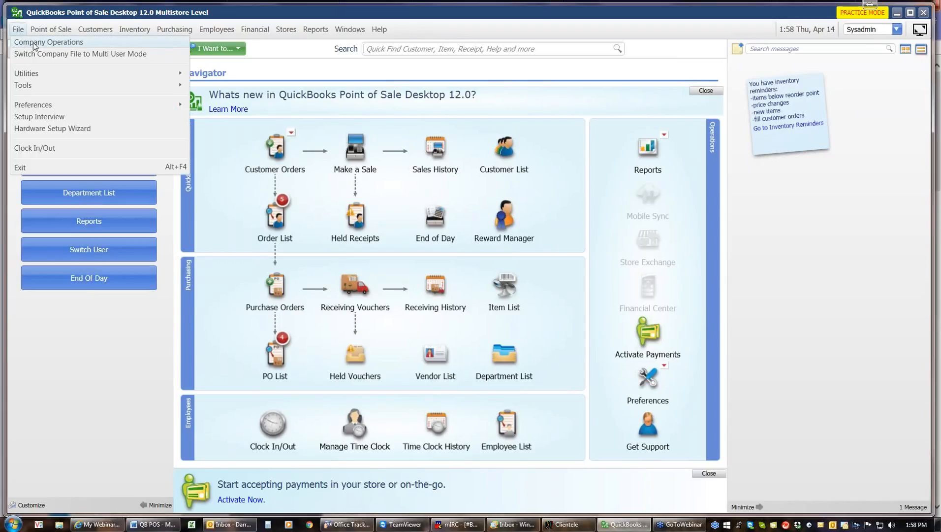
{"action": "left_click", "coordinate": [33, 43]}
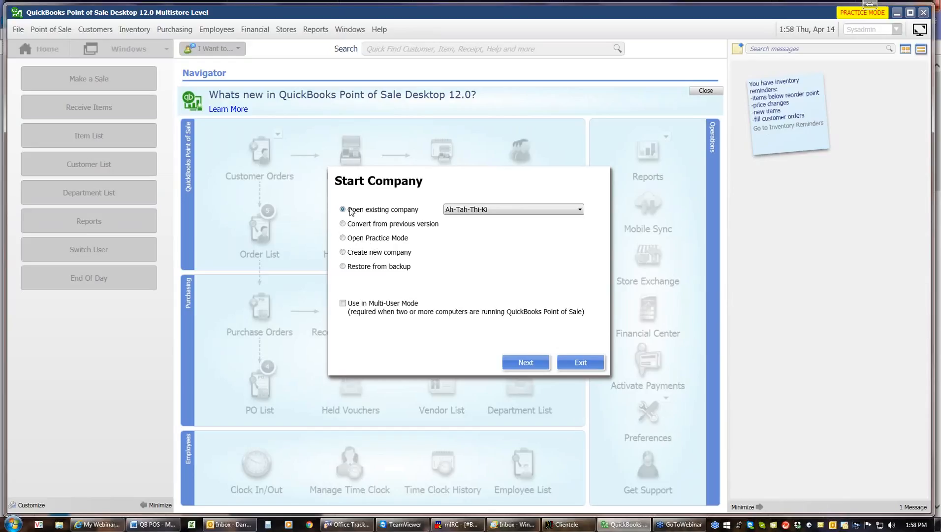
{"action": "left_click", "coordinate": [579, 210]}
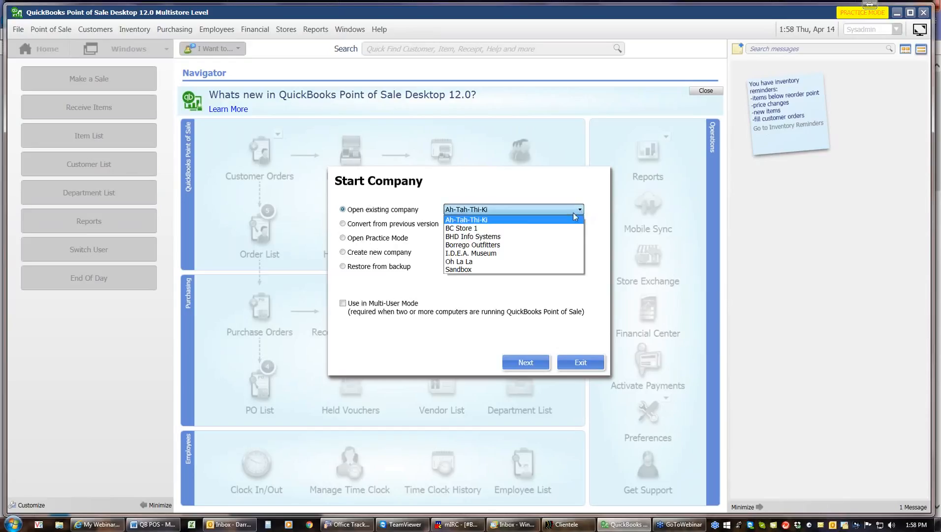
{"action": "left_click", "coordinate": [491, 237]}
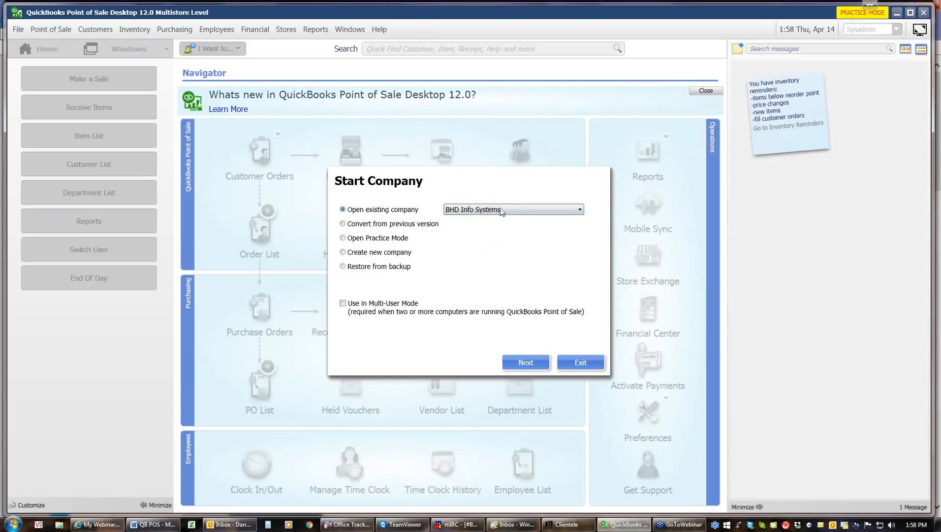
{"action": "left_click", "coordinate": [521, 363]}
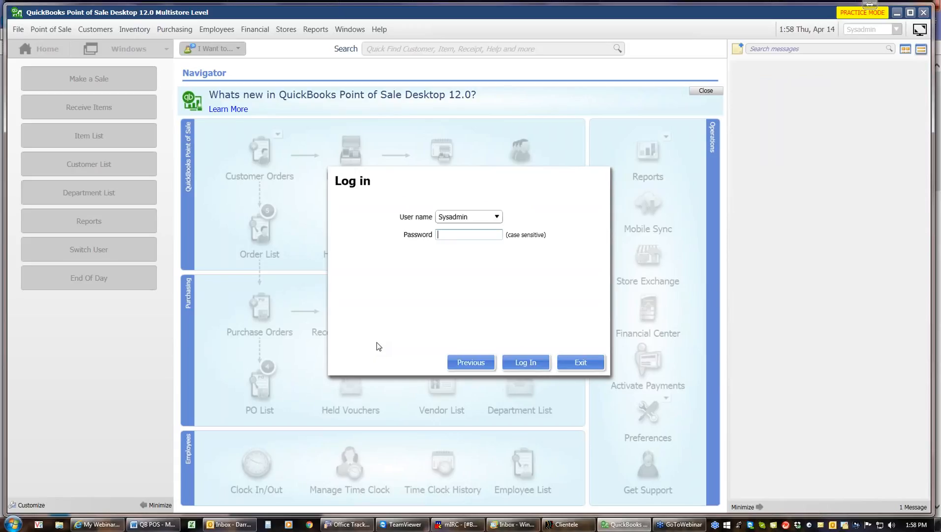
{"action": "left_click", "coordinate": [526, 362]}
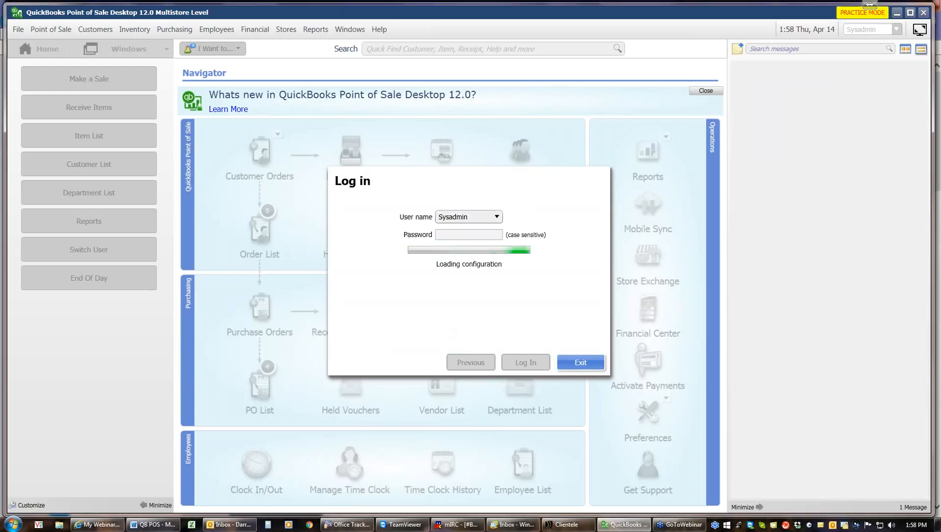